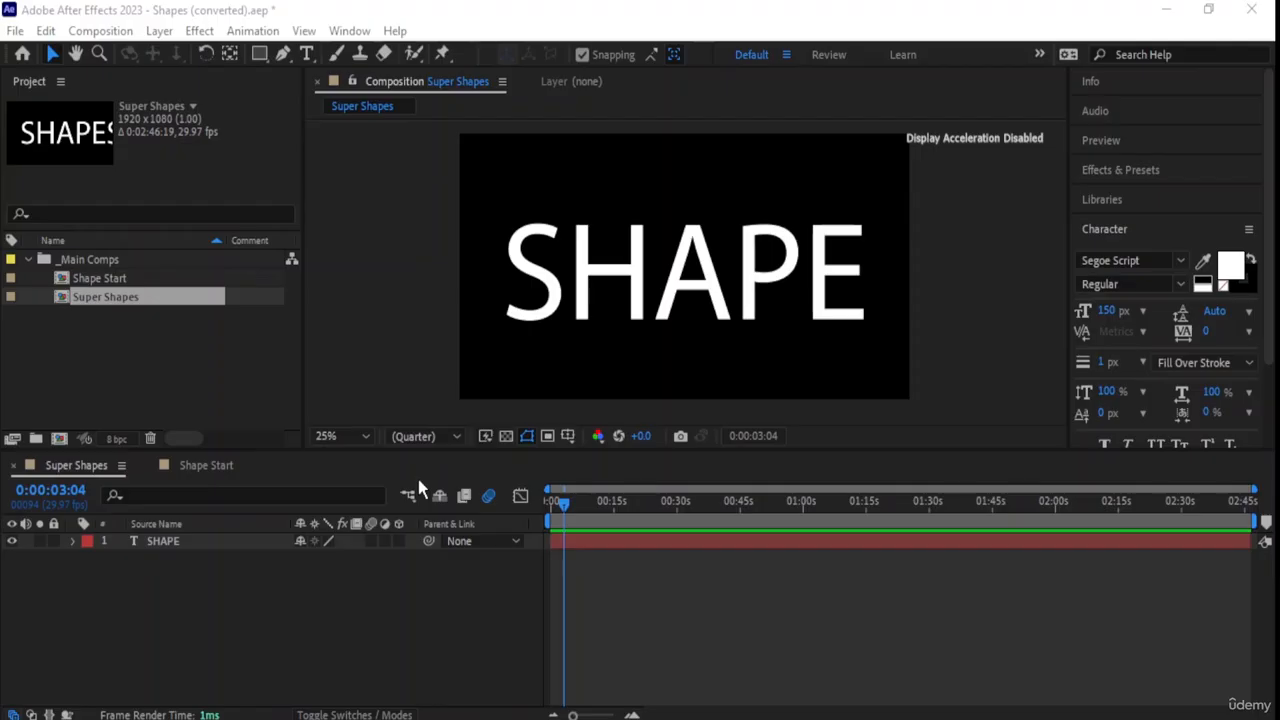
# Delete the _Main Comps folder together with the Shape Start and Super Shapes compositions.
pyautogui.click(729, 14)
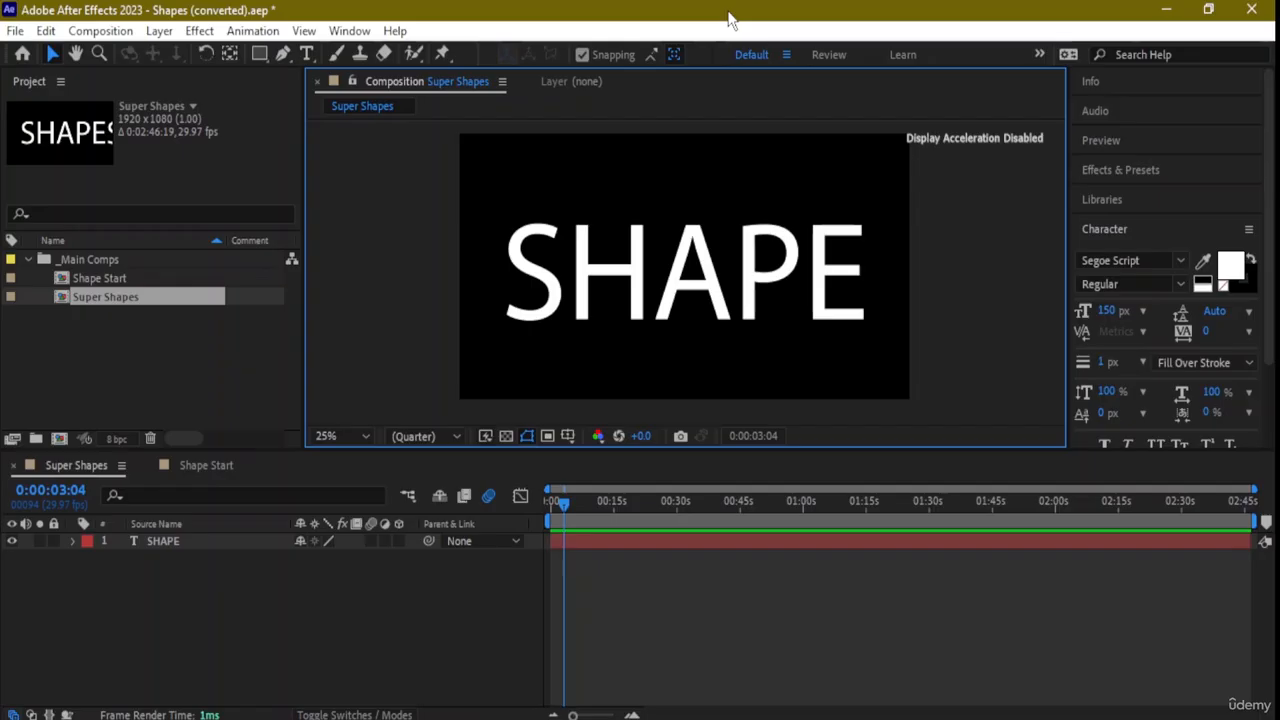
pyautogui.click(125, 281)
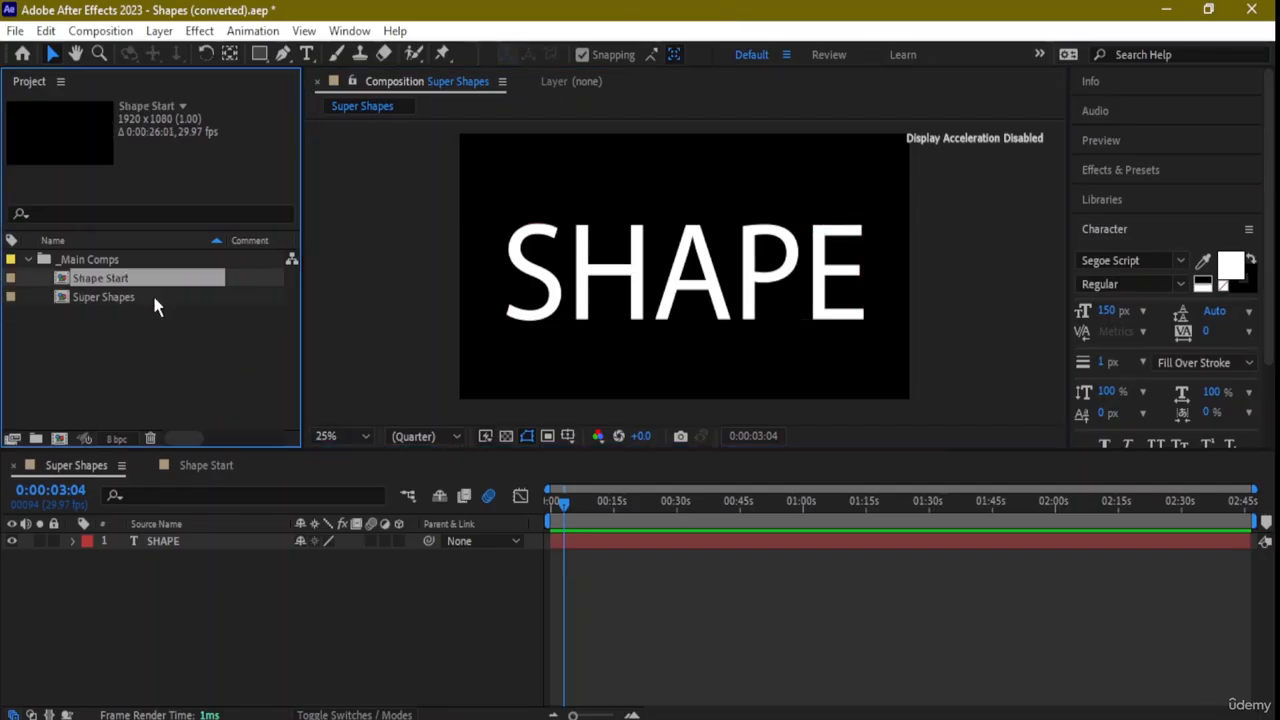
pyautogui.click(114, 295)
pyautogui.click(104, 283)
pyautogui.moveTo(117, 320); pyautogui.dragTo(123, 263)
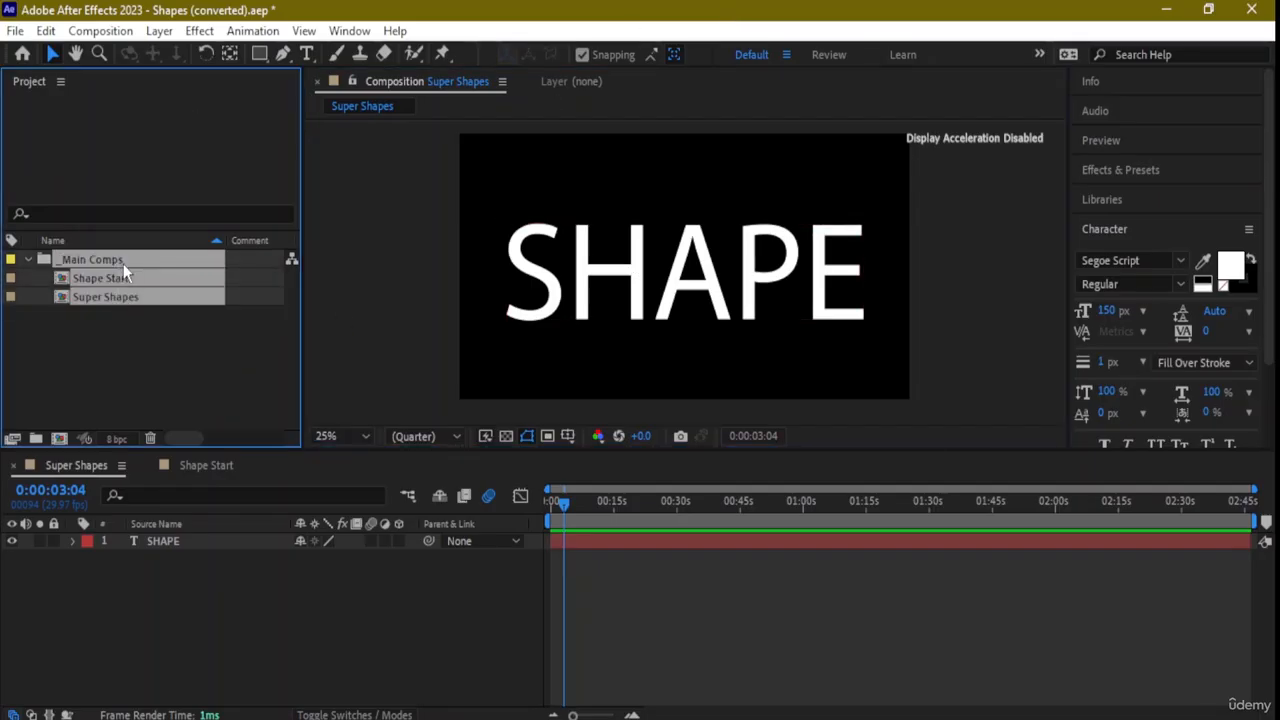
pyautogui.press('Delete')
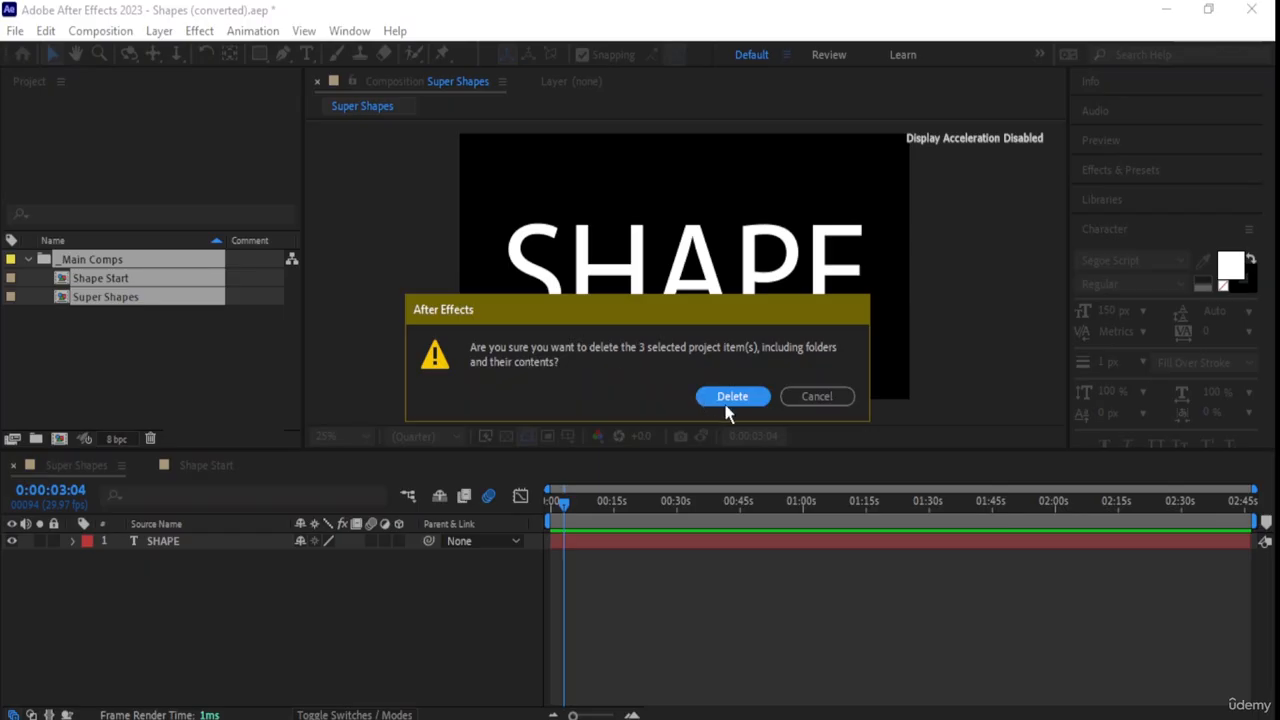
pyautogui.click(729, 397)
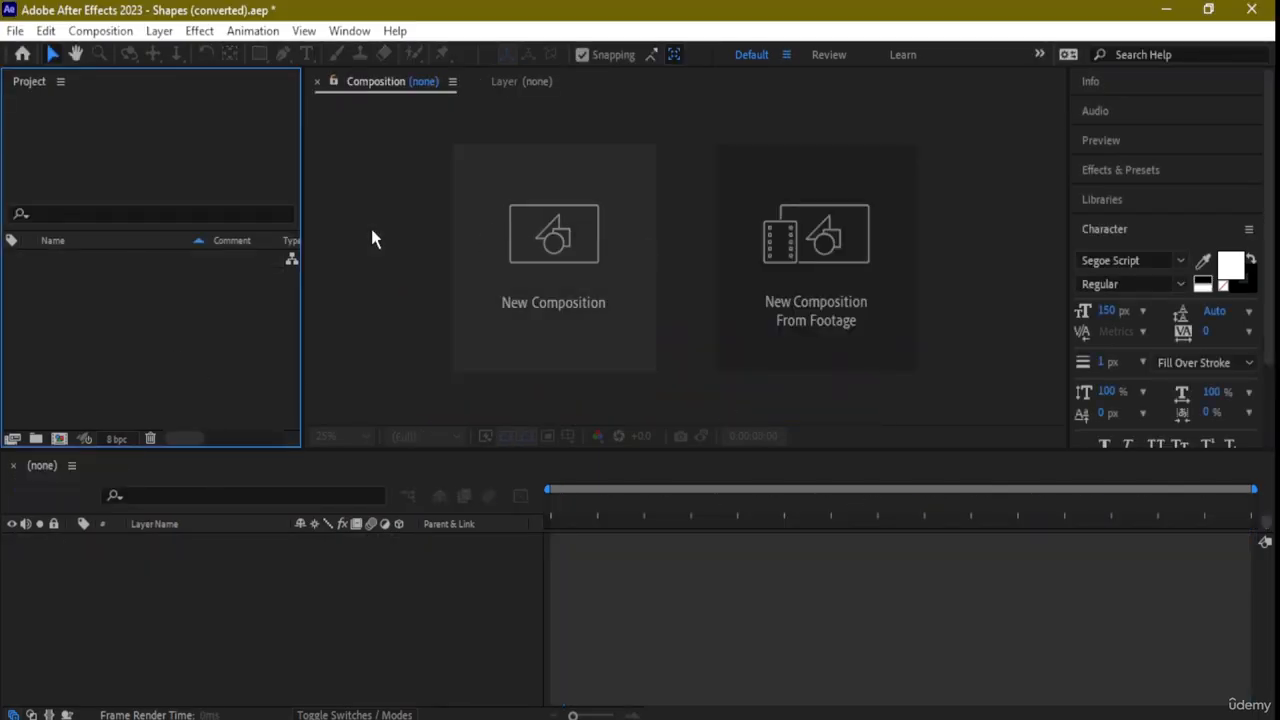
# Undo the deletion of the _Main Comps folder and its two compositions.
pyautogui.hotkey('ctrl', 'z')
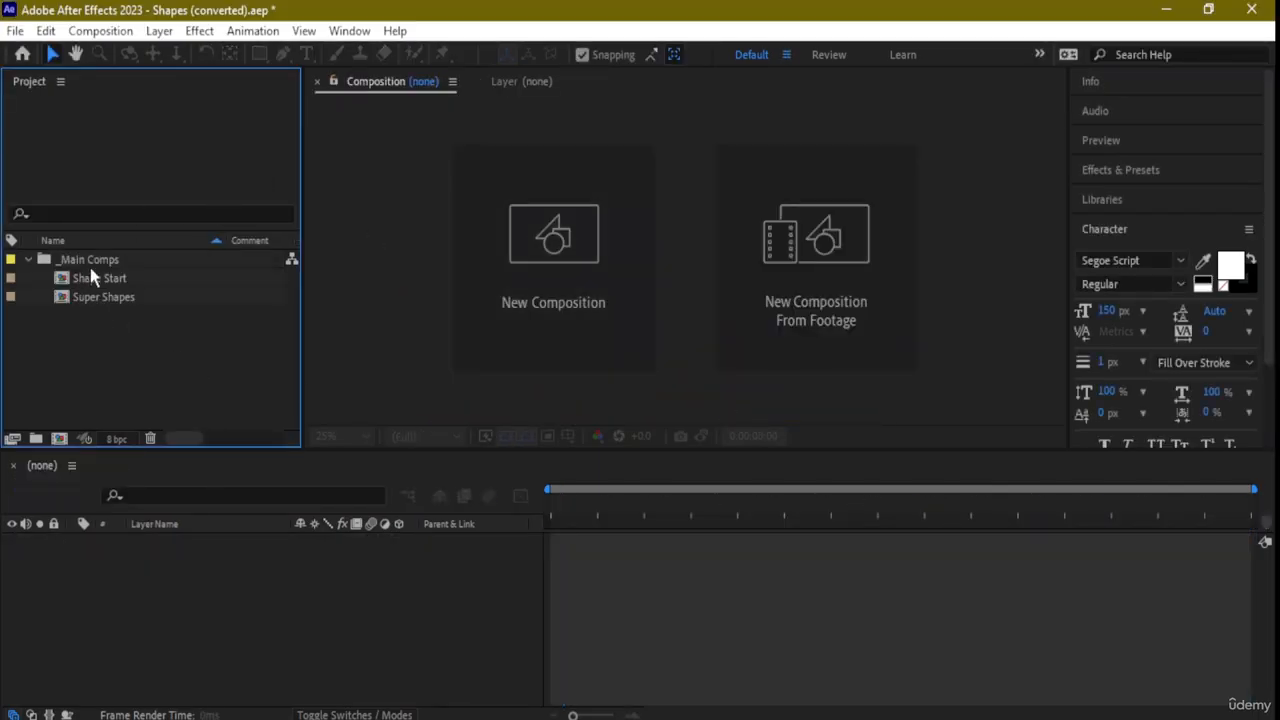
pyautogui.hotkey('ctrl', 'z')
pyautogui.hotkey('ctrl', 'z')
pyautogui.hotkey('ctrl', 'z')
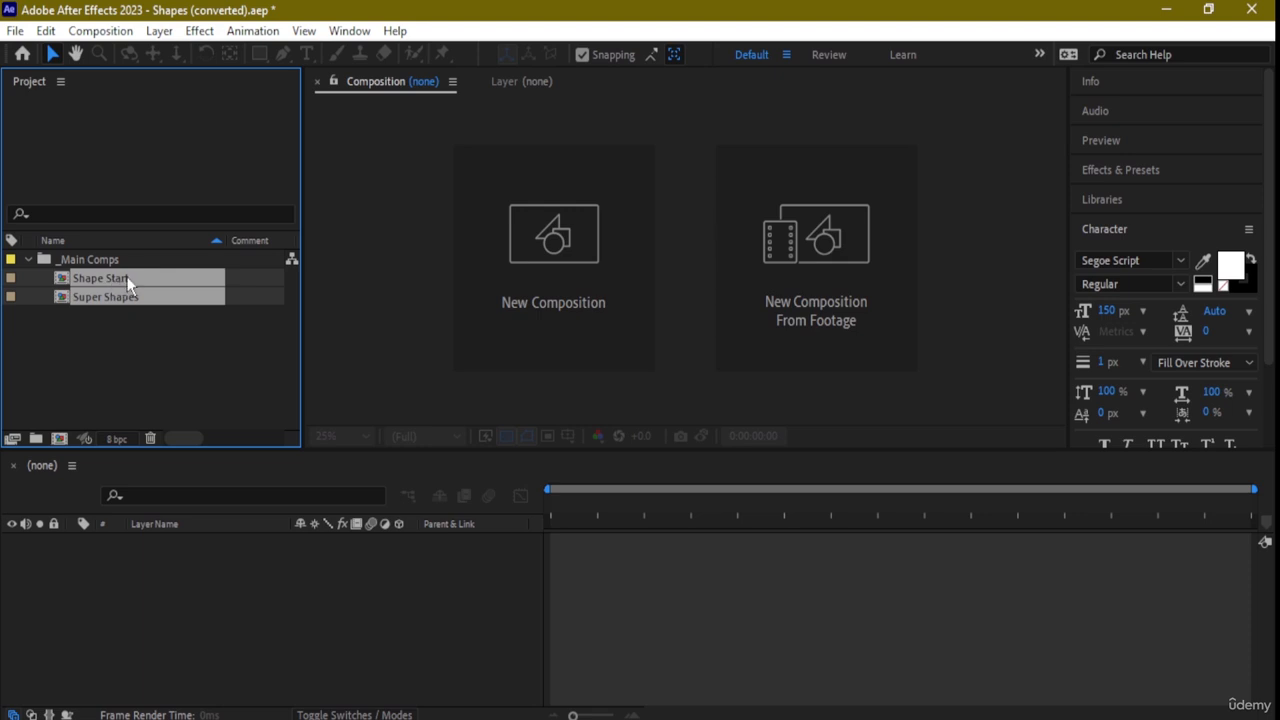
# Delete only the Shape Start and Super Shapes compositions, keeping the _Main Comps folder.
pyautogui.press('Delete')
pyautogui.click(709, 400)
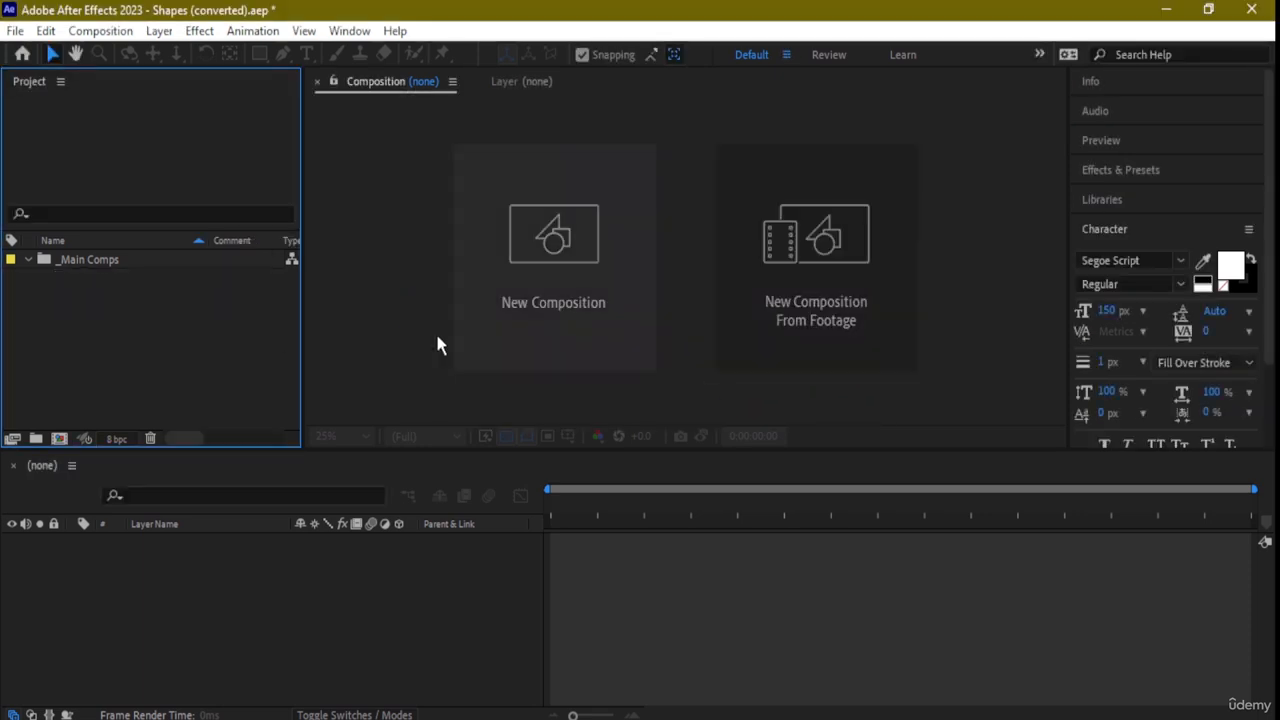
# Create a 1920 x 1080, 30-second composition at 40 fps inside the _Main Comps folder and enlarge the composition viewer.
pyautogui.click(76, 261)
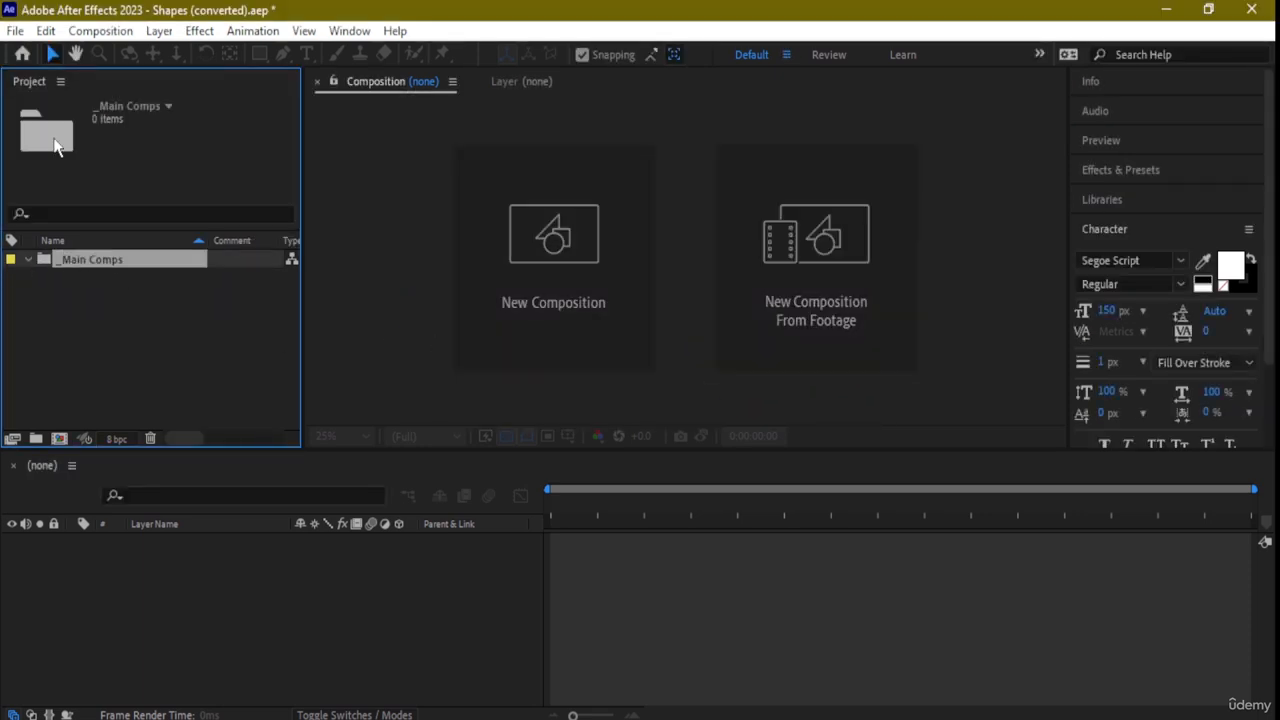
pyautogui.click(100, 31)
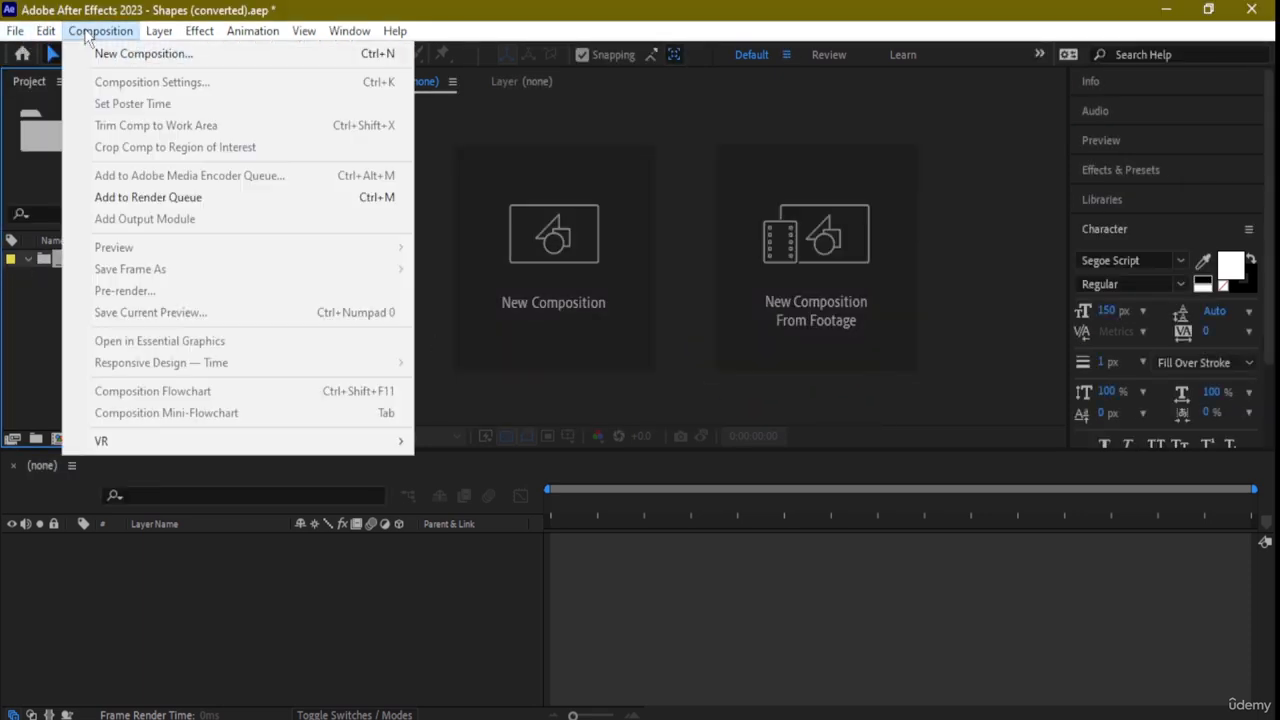
pyautogui.click(332, 53)
pyautogui.click(762, 599)
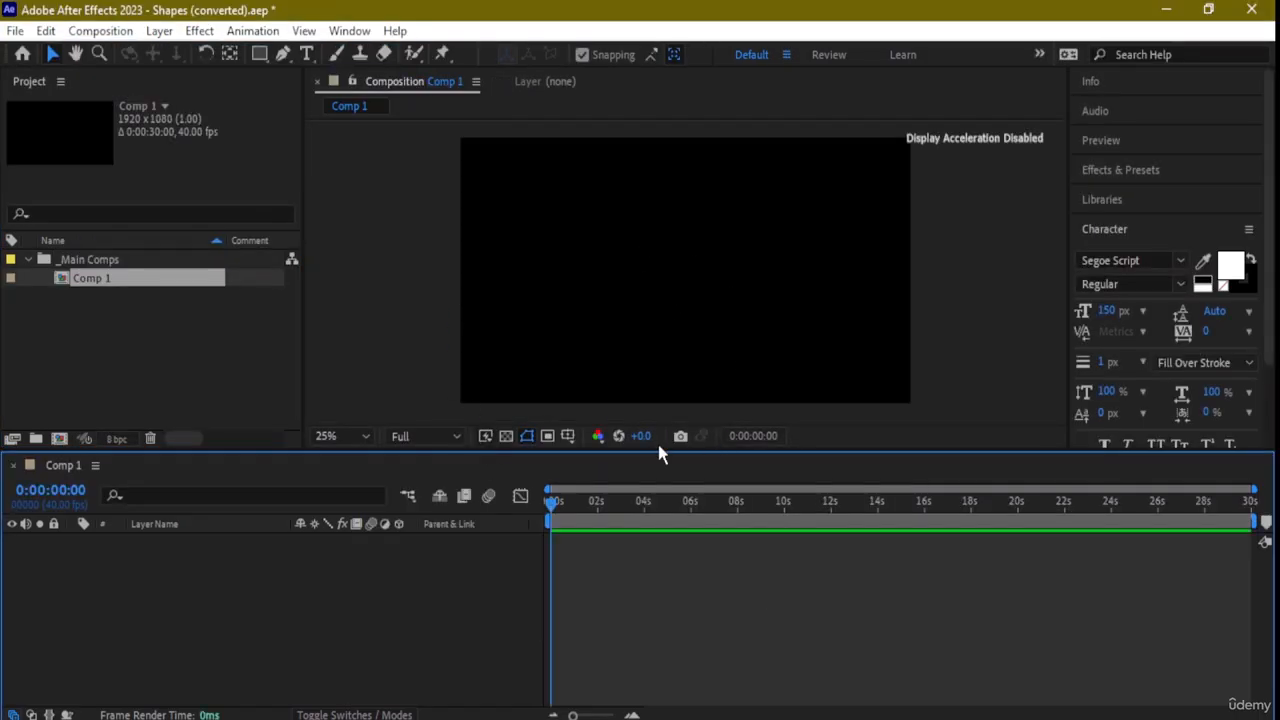
pyautogui.moveTo(679, 452); pyautogui.dragTo(679, 490)
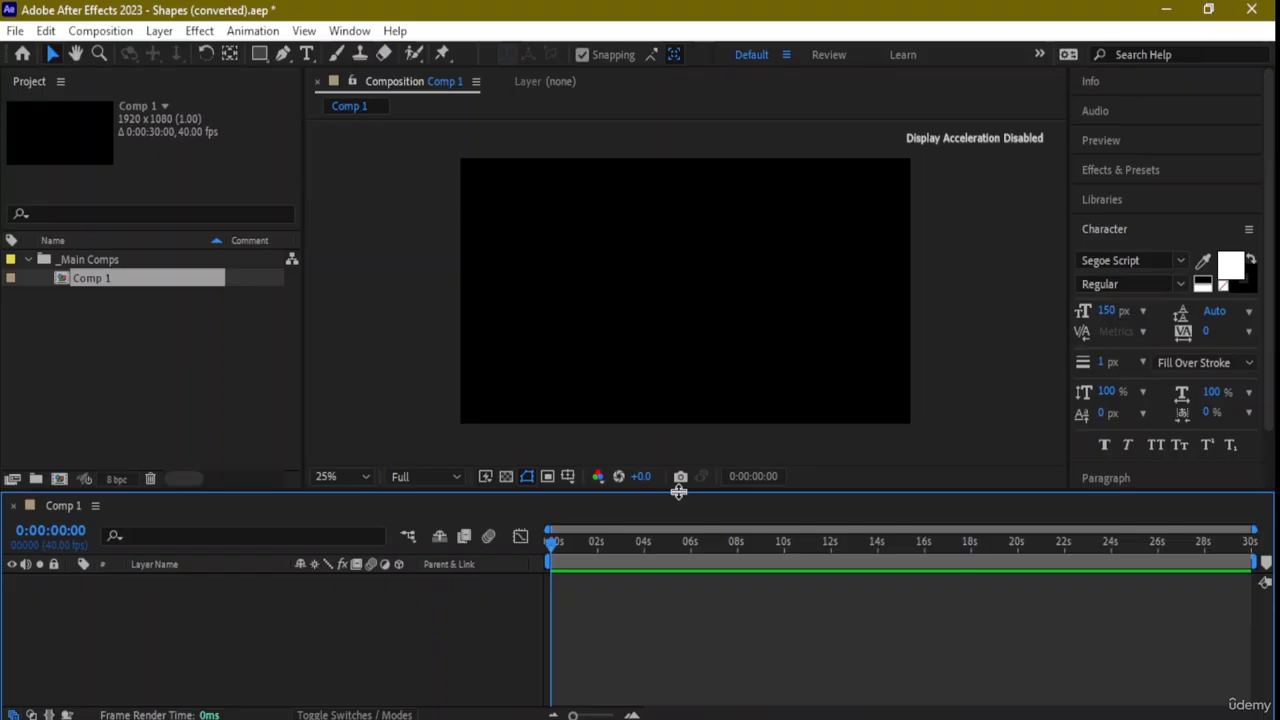
# Add a new shape layer and draw a centered rectangle on it that covers most of the composition frame.
pyautogui.click(160, 31)
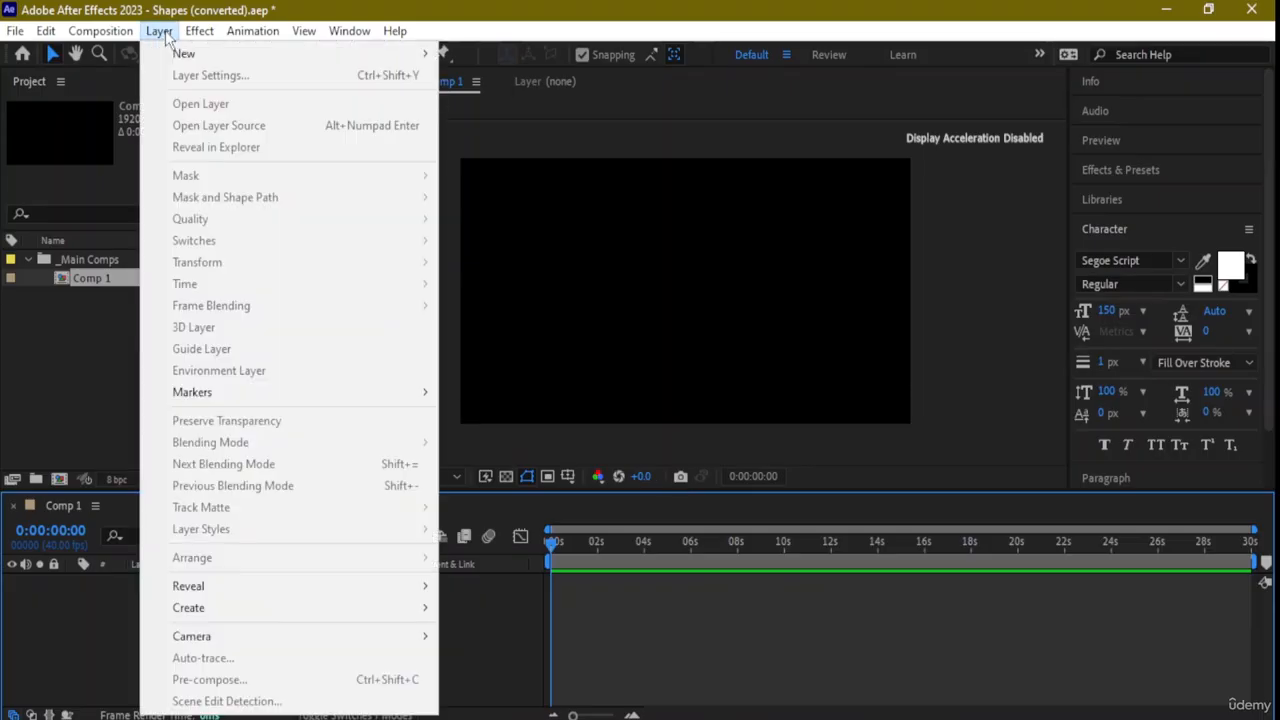
pyautogui.moveTo(185, 53)
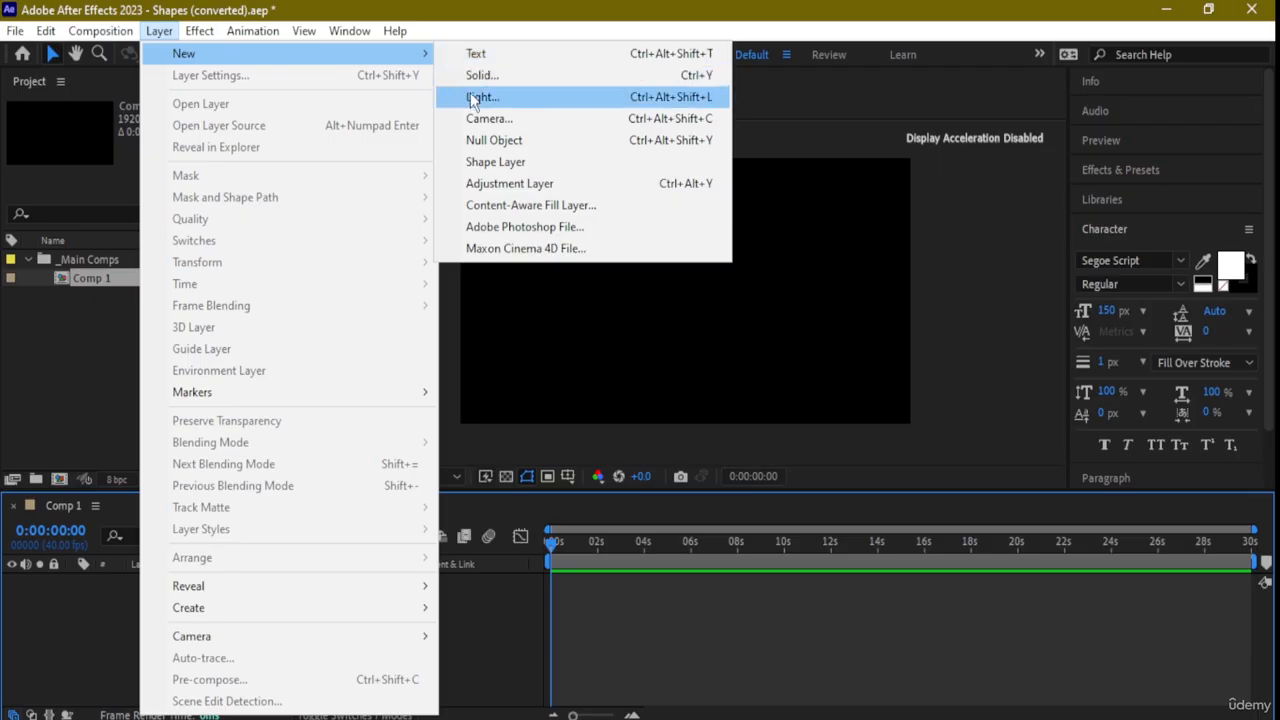
pyautogui.click(538, 170)
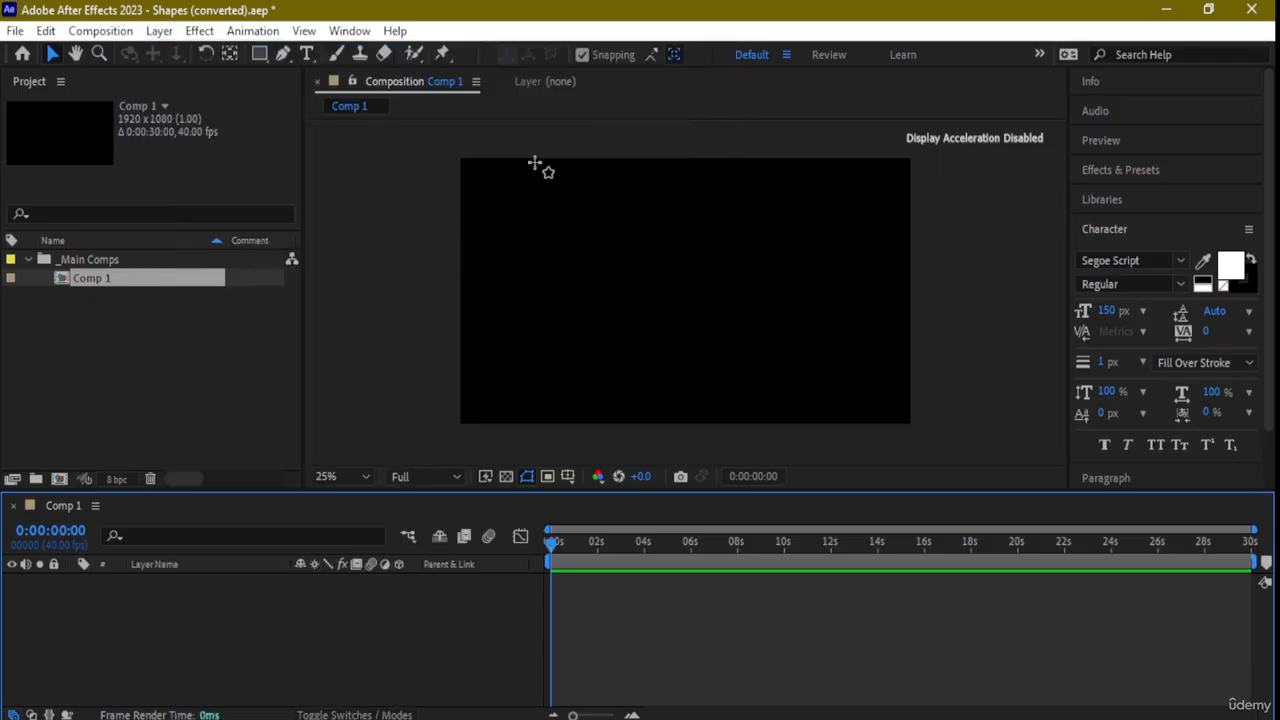
pyautogui.press(',')
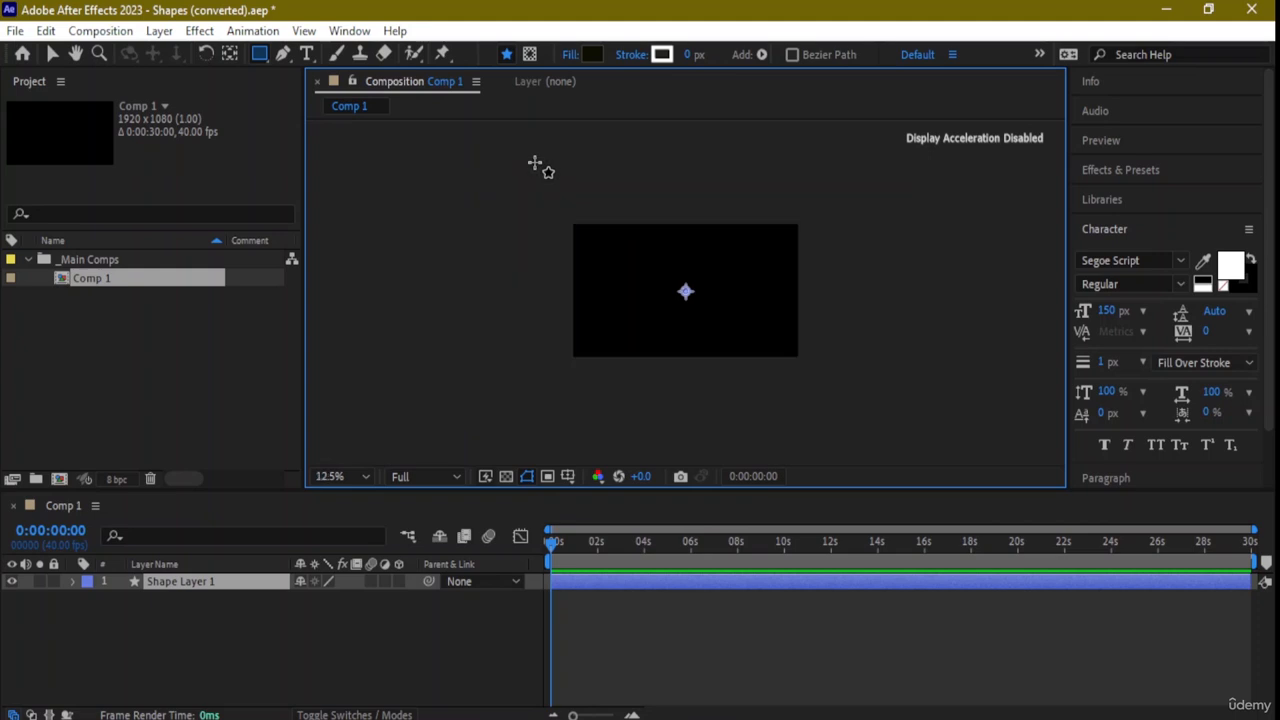
pyautogui.press('.')
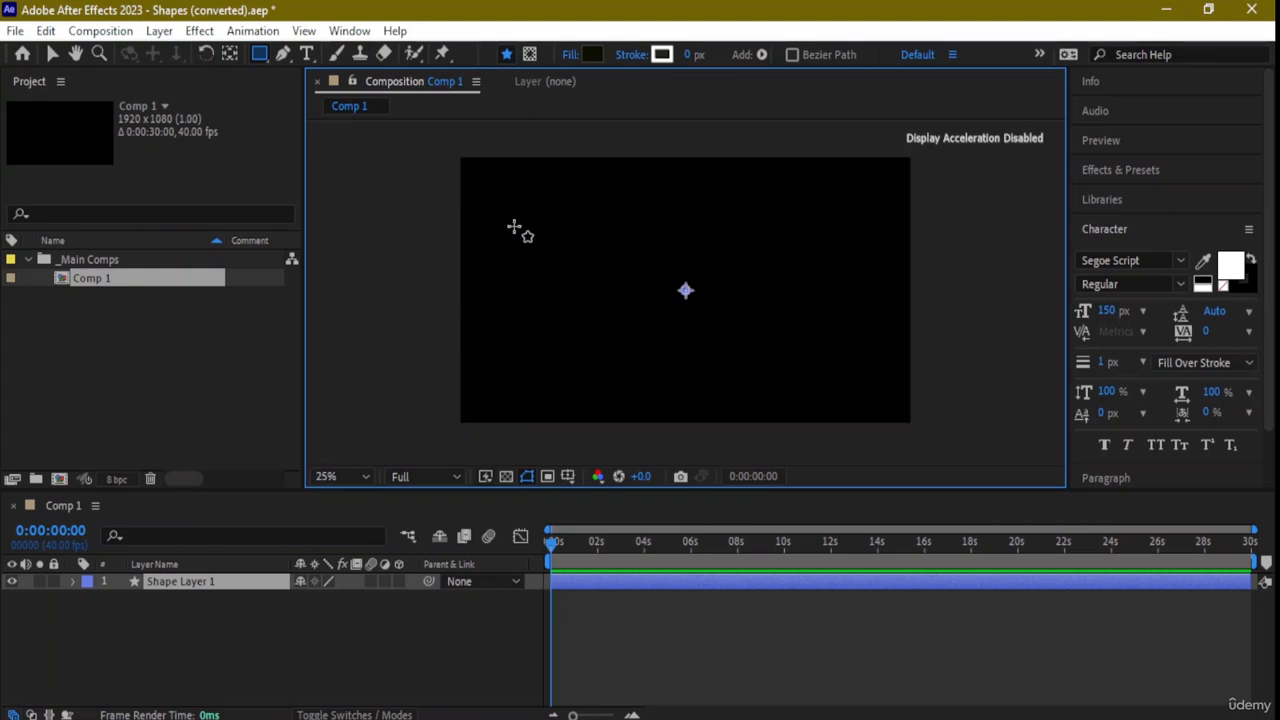
pyautogui.moveTo(489, 181); pyautogui.dragTo(882, 398)
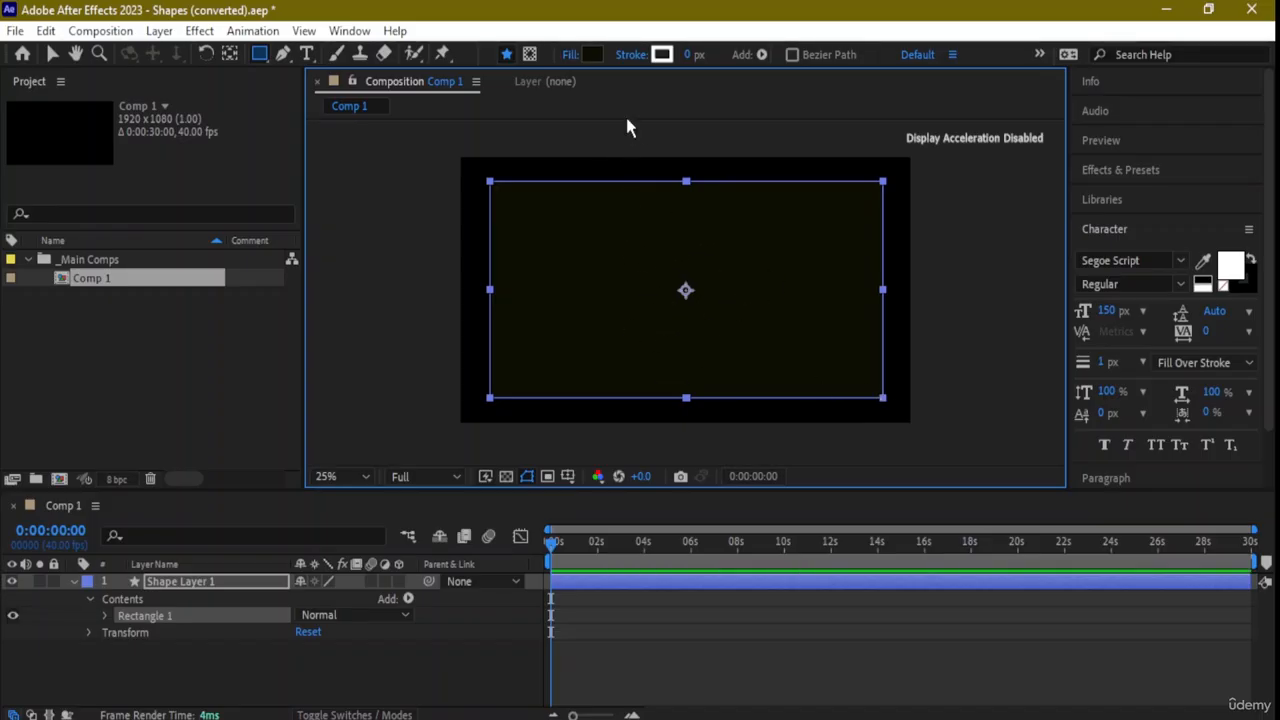
# Set the rectangle's fill color to the bright yellow-green C3D315.
pyautogui.click(592, 55)
pyautogui.click(629, 290)
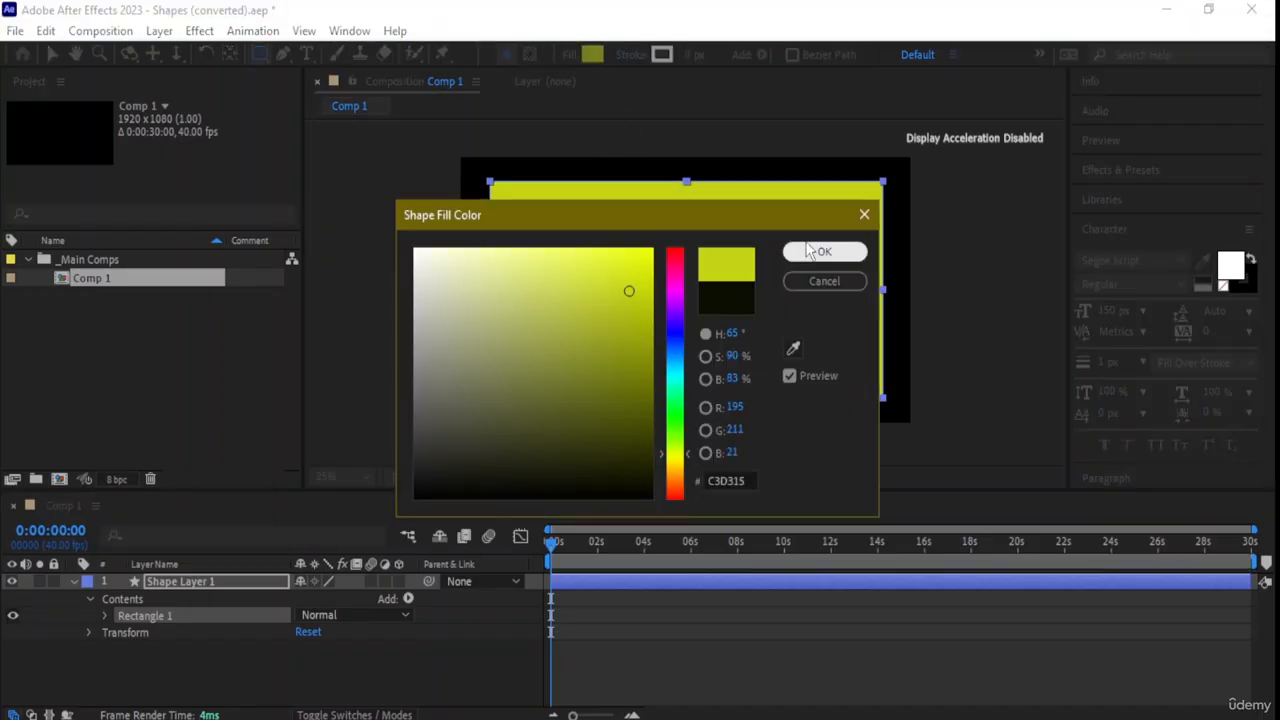
pyautogui.click(824, 254)
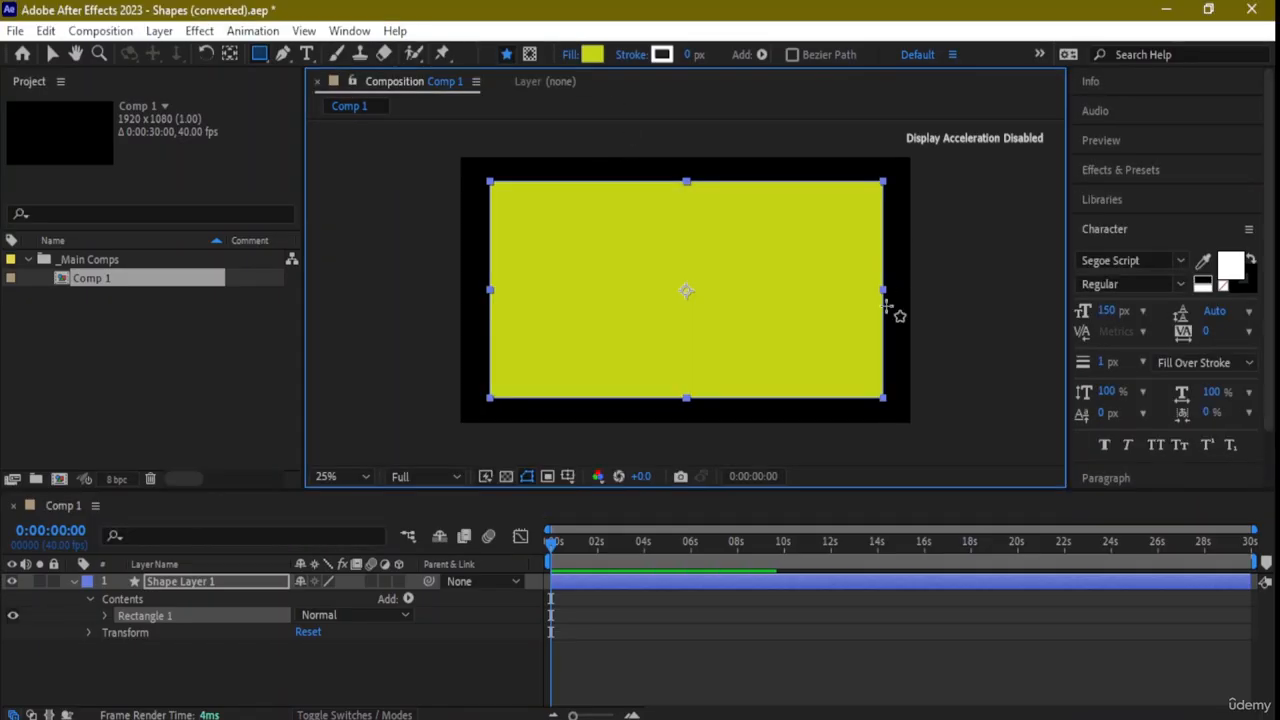
# Change the rectangle's fill color to a darker, muted olive green.
pyautogui.click(595, 55)
pyautogui.click(523, 403)
pyautogui.click(824, 251)
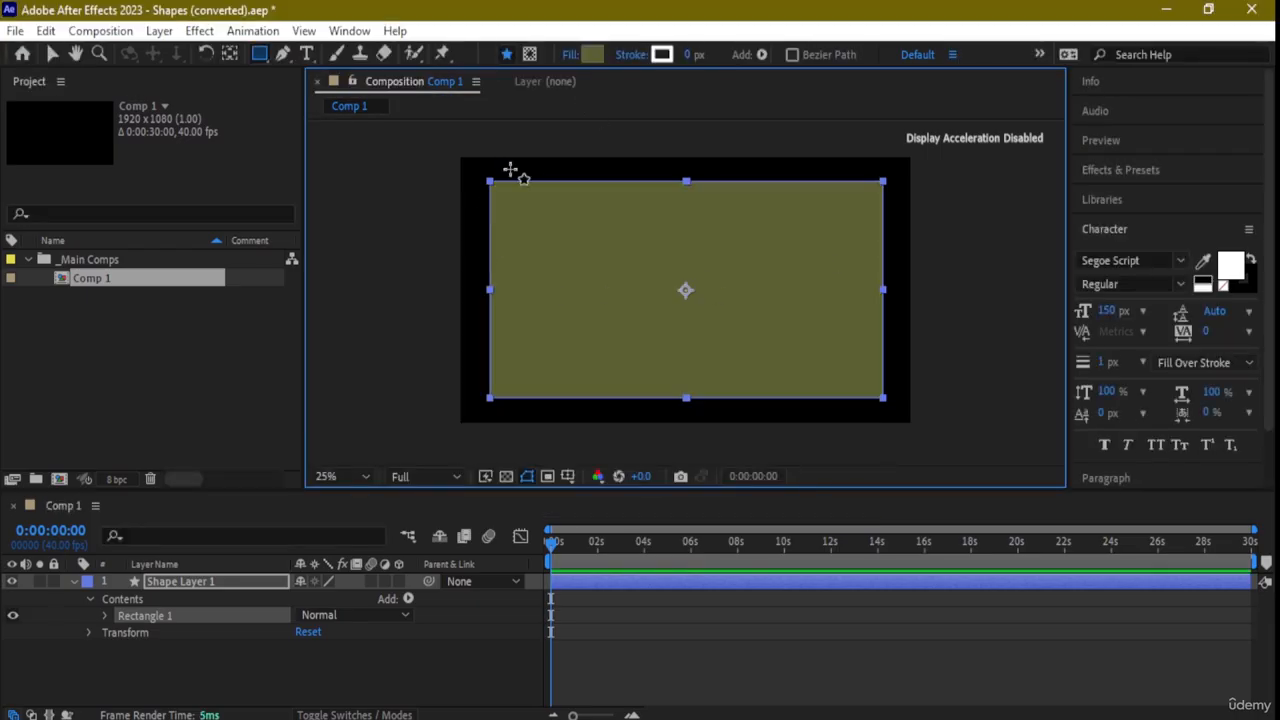
# Set the rectangle's white stroke width to 10 px.
pyautogui.click(697, 57)
pyautogui.write('10')
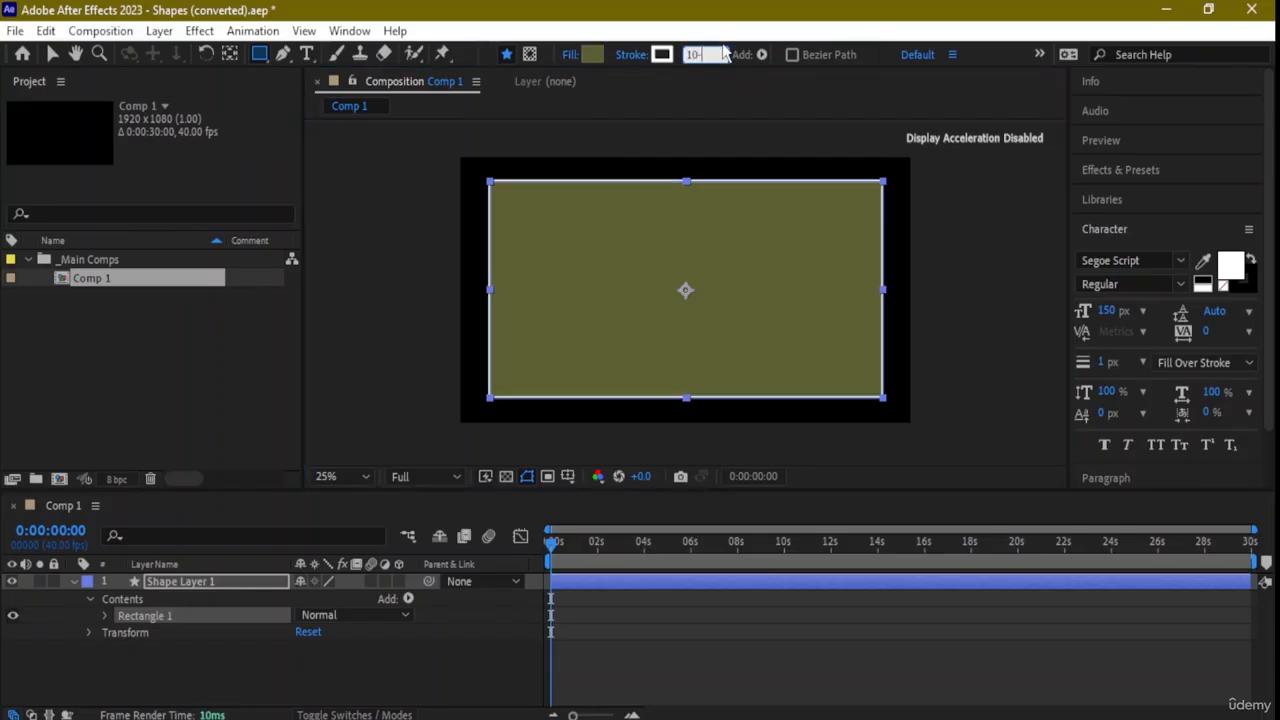
pyautogui.press('Return')
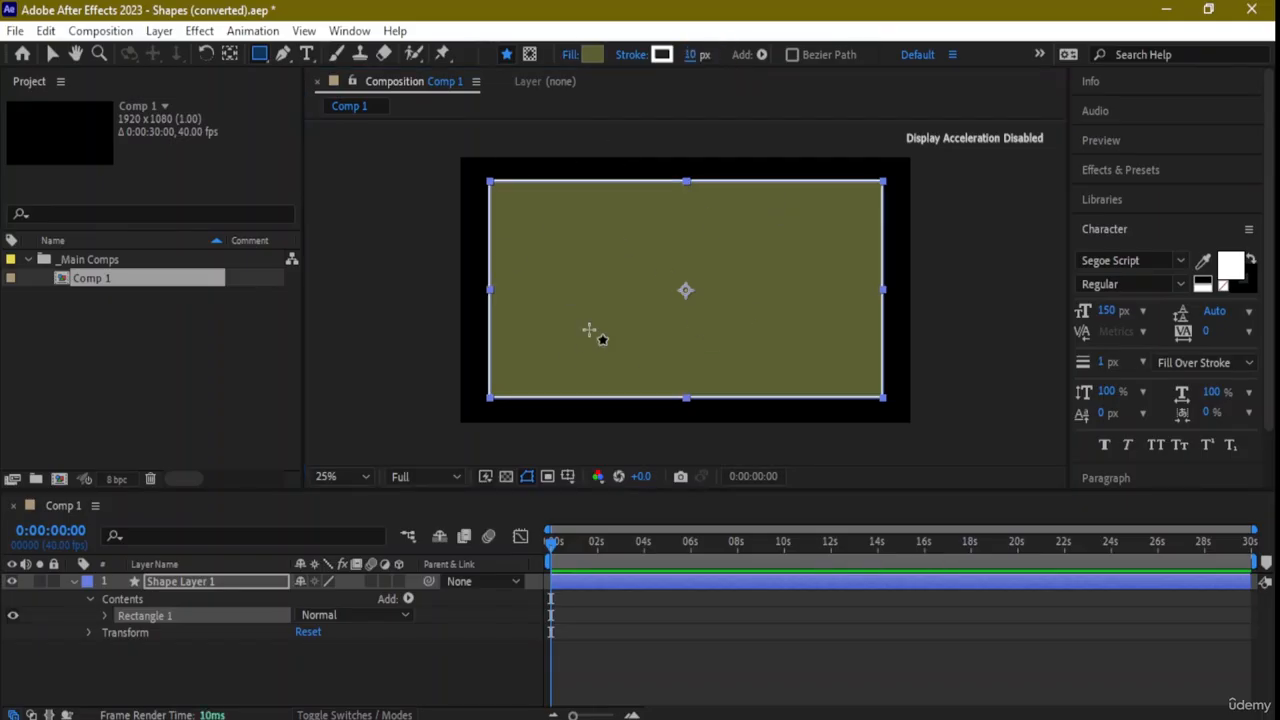
pyautogui.click(761, 55)
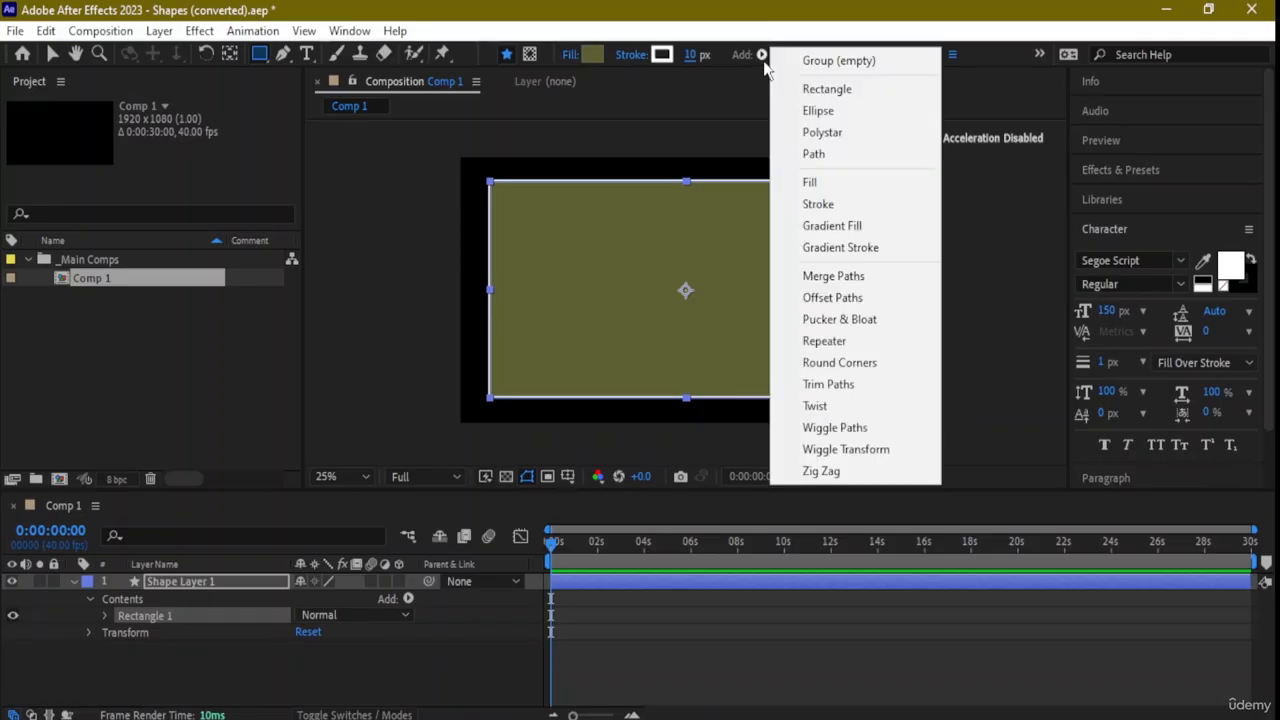
pyautogui.click(727, 150)
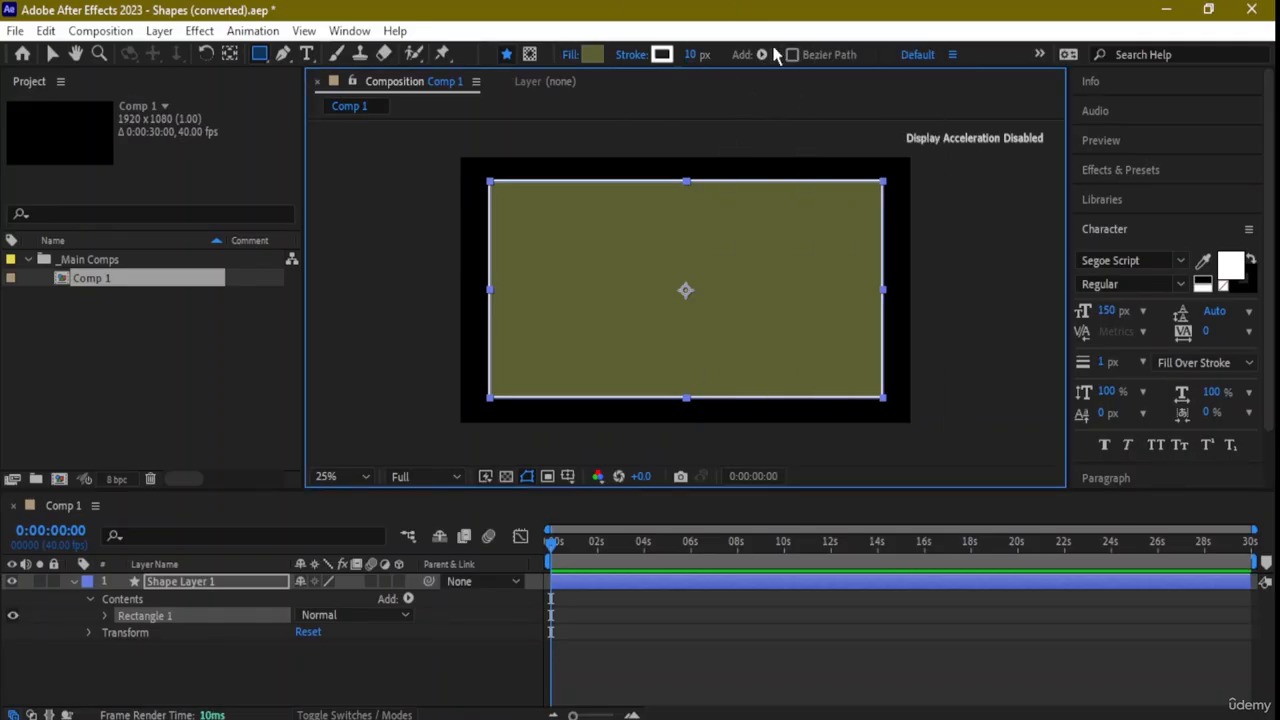
pyautogui.click(530, 54)
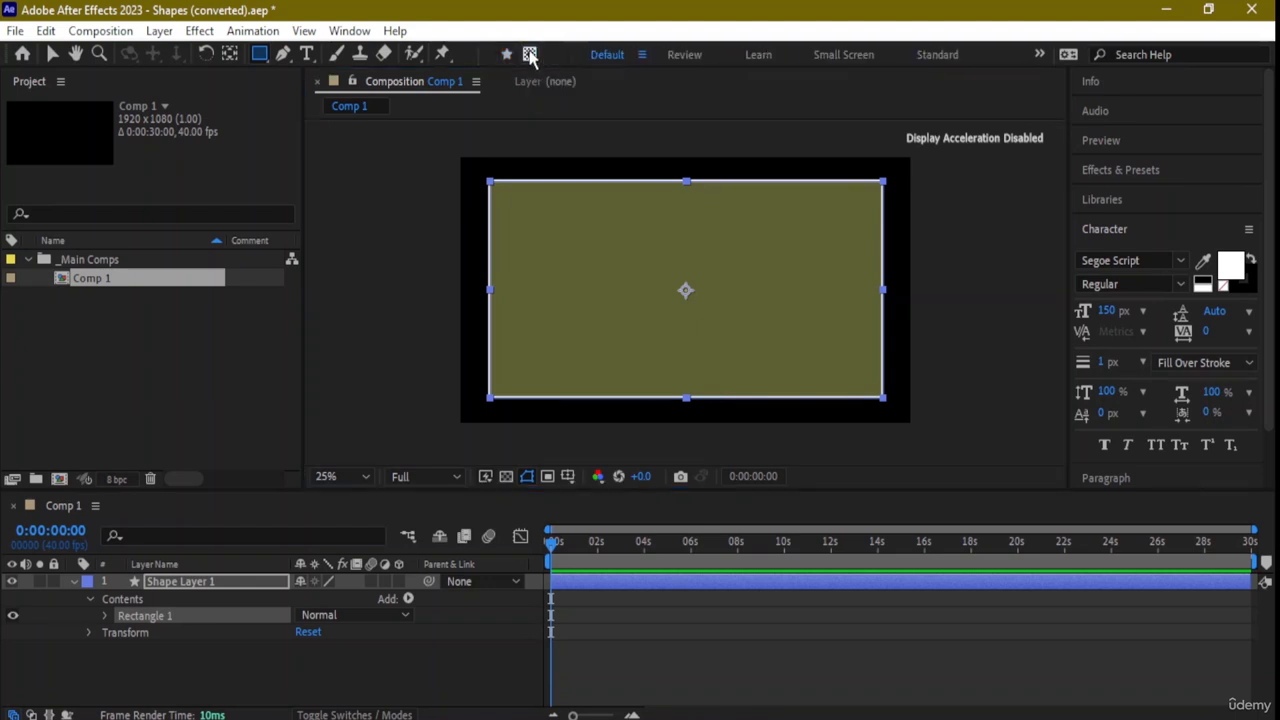
pyautogui.click(506, 54)
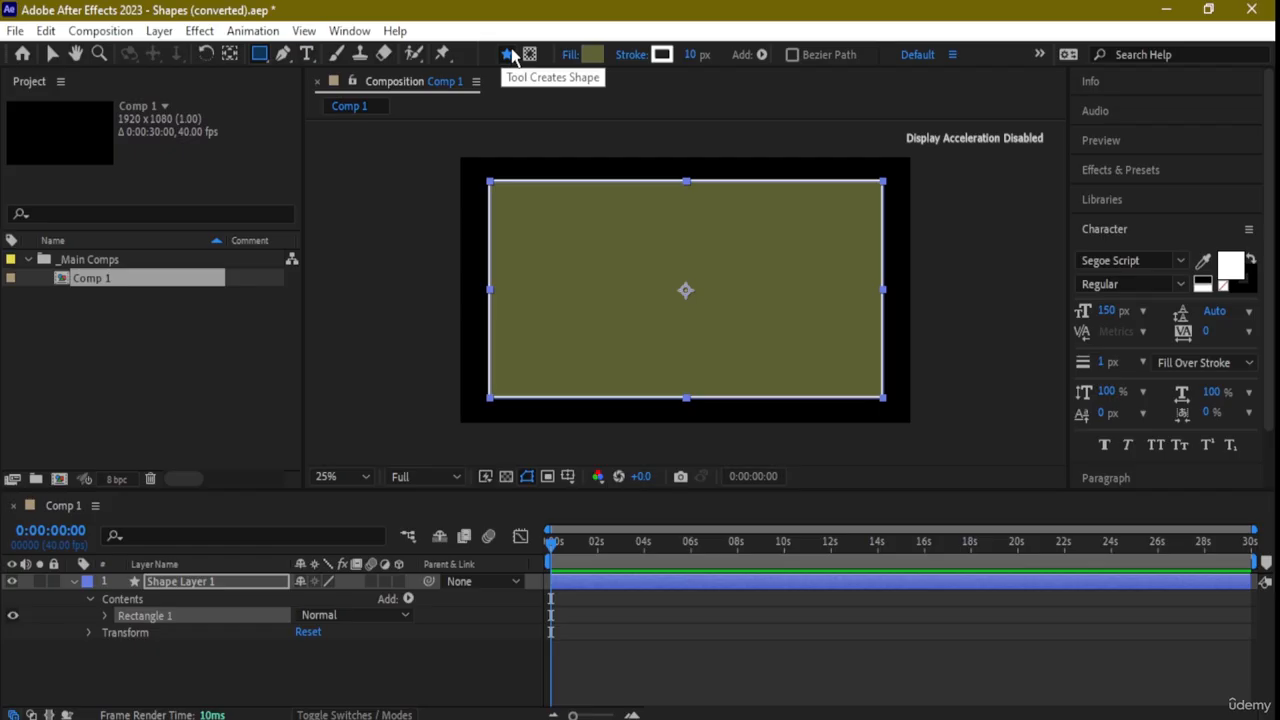
# Enable Bezier Path for the shape tool and shrink the rectangle slightly from its upper-right corner handle.
pyautogui.click(792, 55)
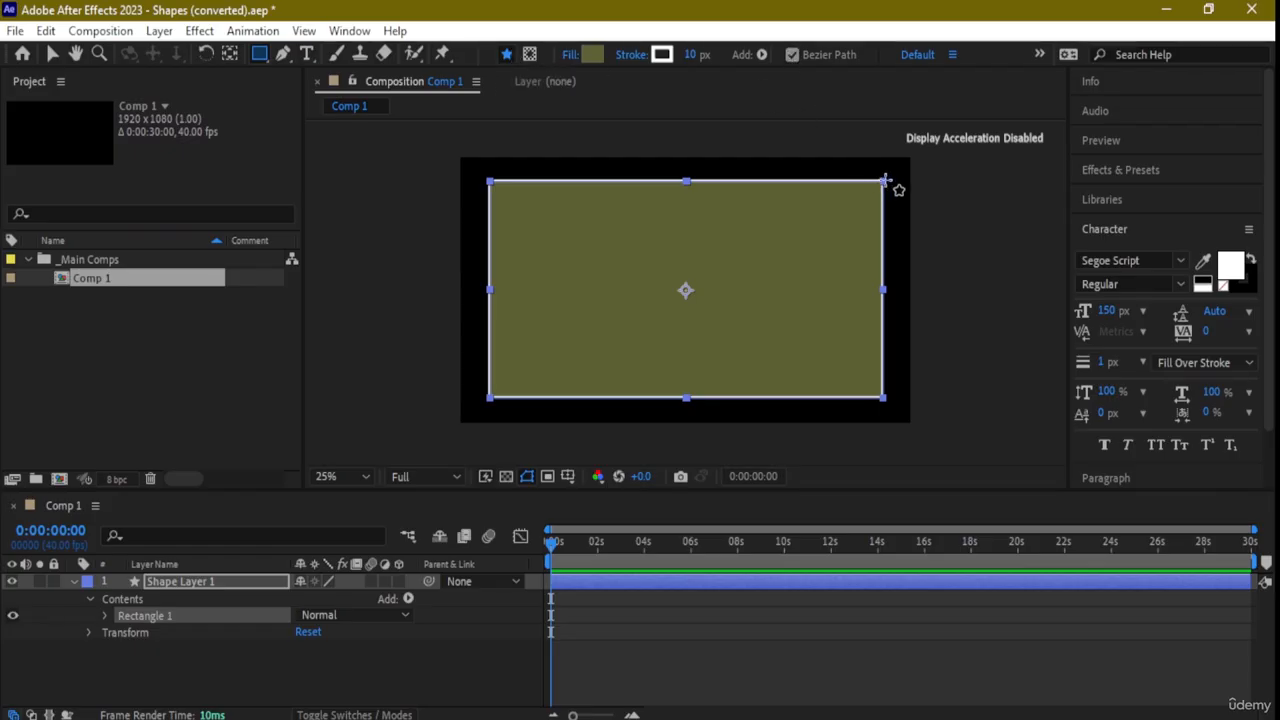
pyautogui.click(52, 54)
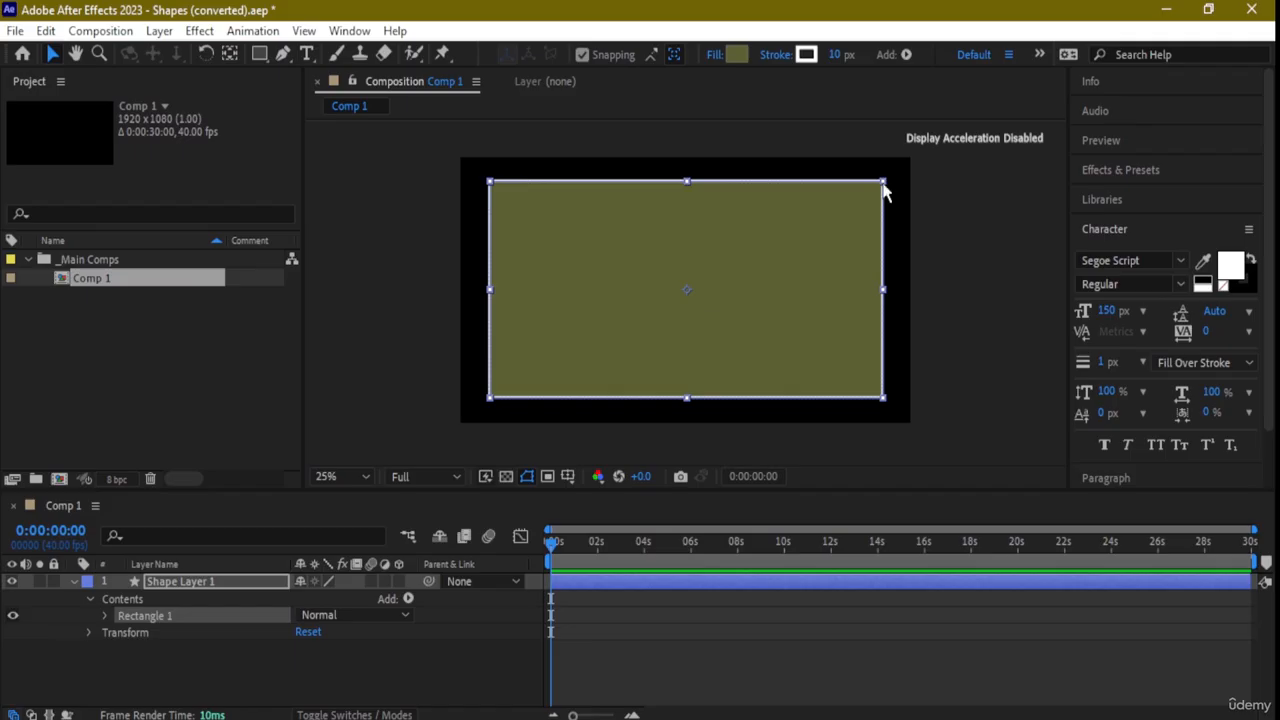
pyautogui.moveTo(883, 184)
pyautogui.mouseDown()
pyautogui.moveTo(898, 216)
pyautogui.moveTo(879, 187)
pyautogui.mouseUp()
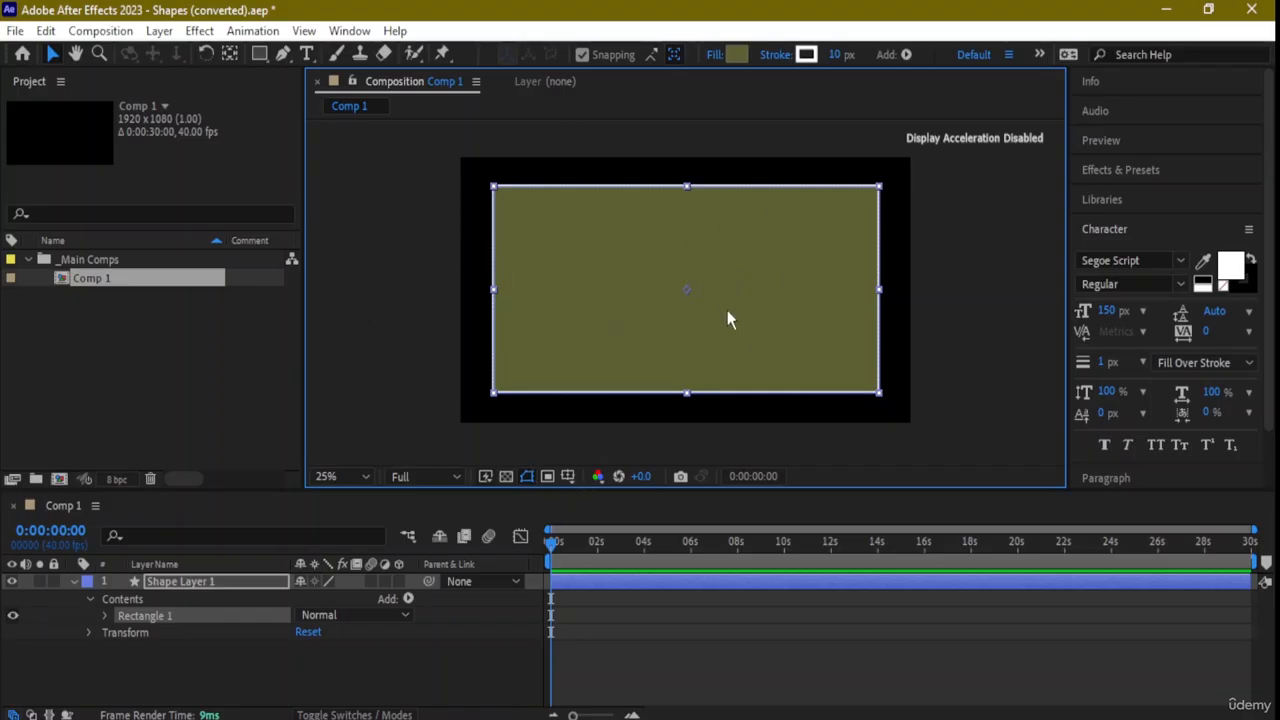
# Try to rotate the rectangle slightly with the Rotation tool, and deselect it.
pyautogui.click(206, 53)
pyautogui.moveTo(499, 199)
pyautogui.mouseDown()
pyautogui.moveTo(489, 204)
pyautogui.moveTo(508, 219)
pyautogui.moveTo(526, 177)
pyautogui.moveTo(497, 220)
pyautogui.moveTo(508, 200)
pyautogui.mouseUp()
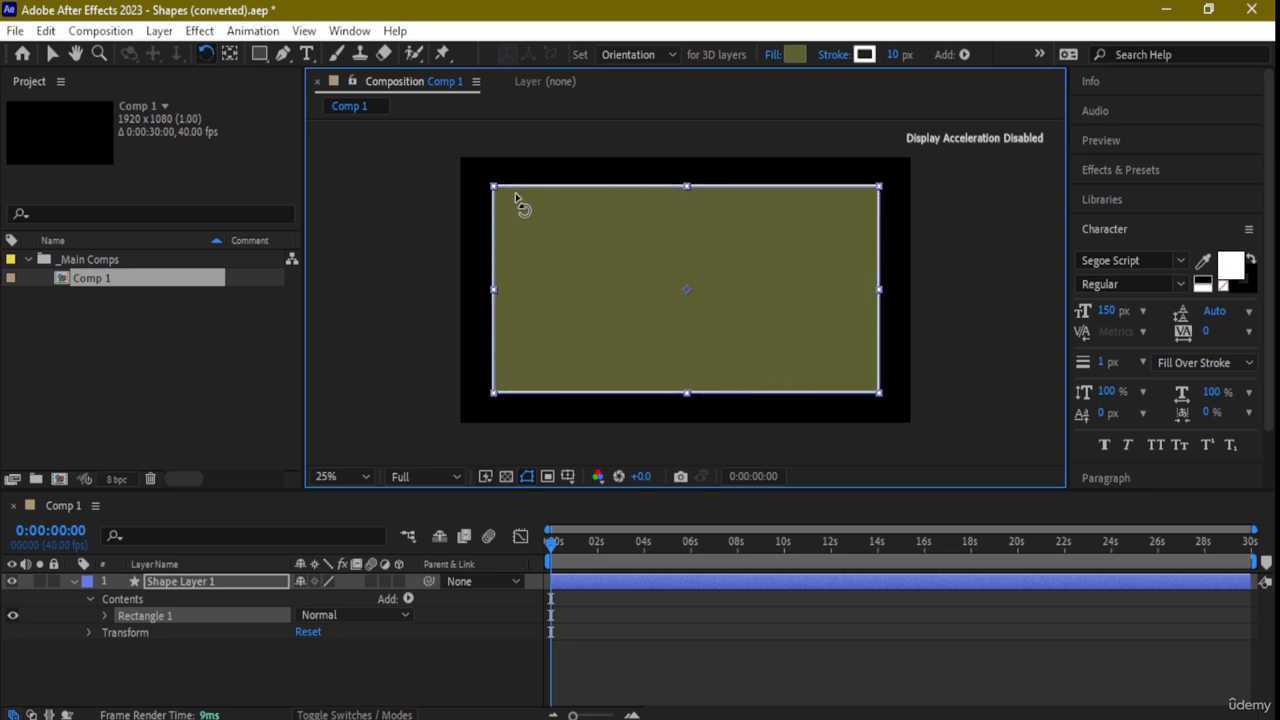
pyautogui.click(918, 158)
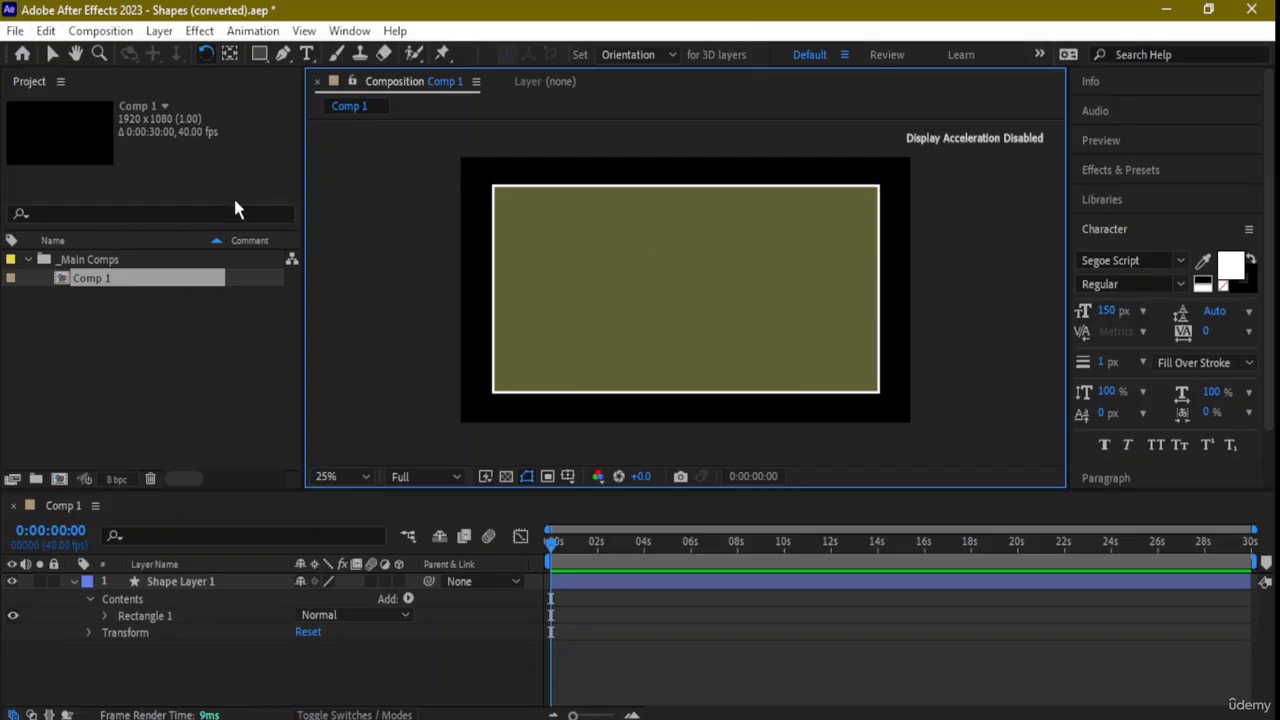
# Return to the Selection tool and select the rectangle's shape layer in the composition.
pyautogui.click(52, 54)
pyautogui.click(633, 284)
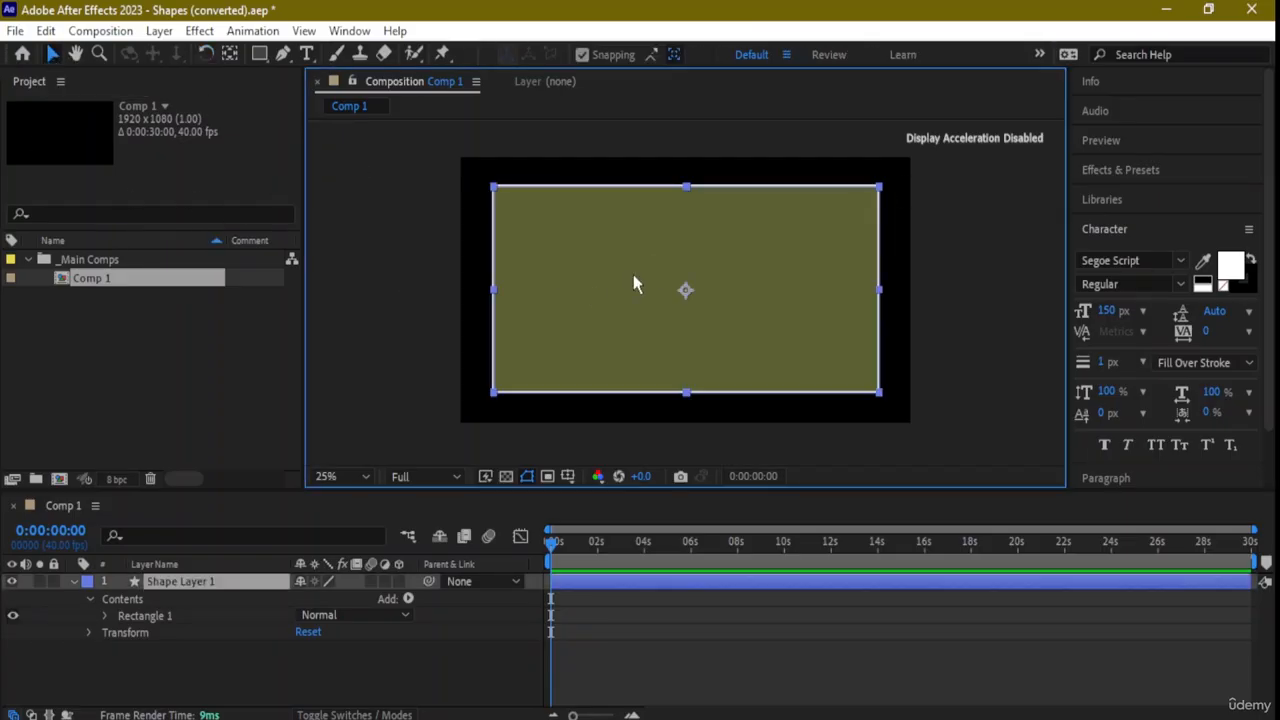
pyautogui.scroll(2, 885, 401)
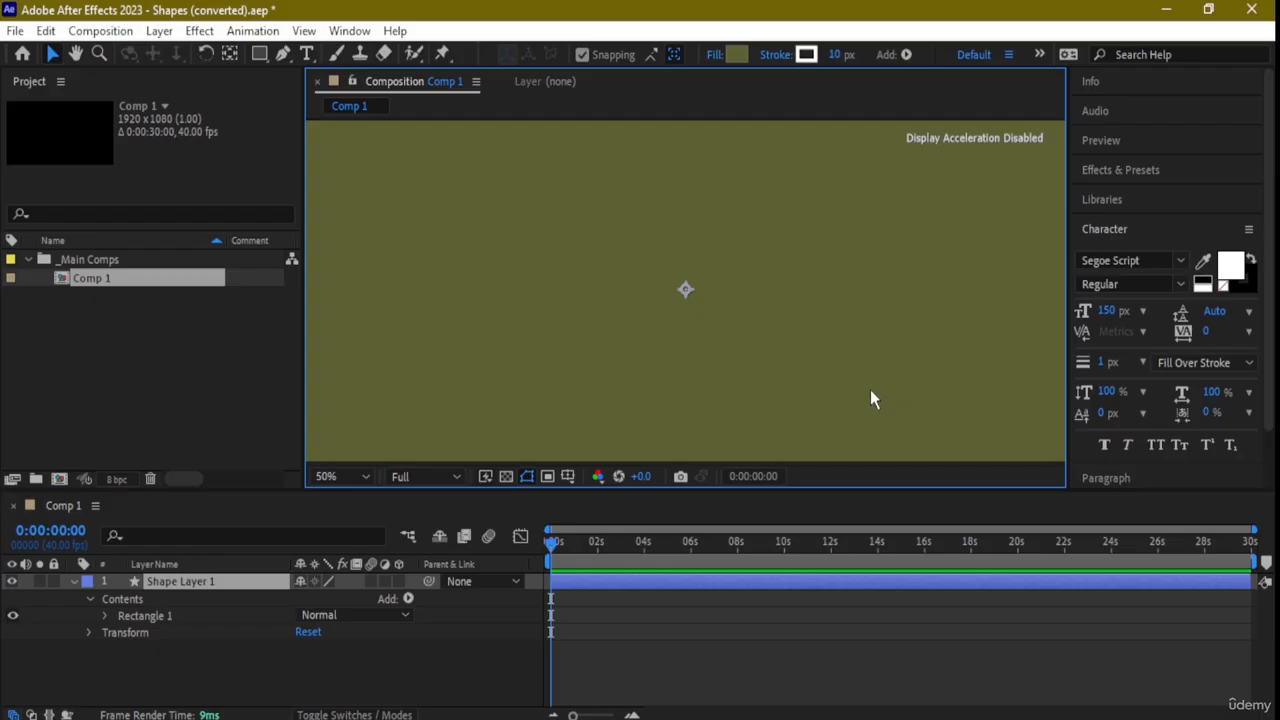
pyautogui.scroll(-3, 870, 394)
pyautogui.scroll(1, 830, 362)
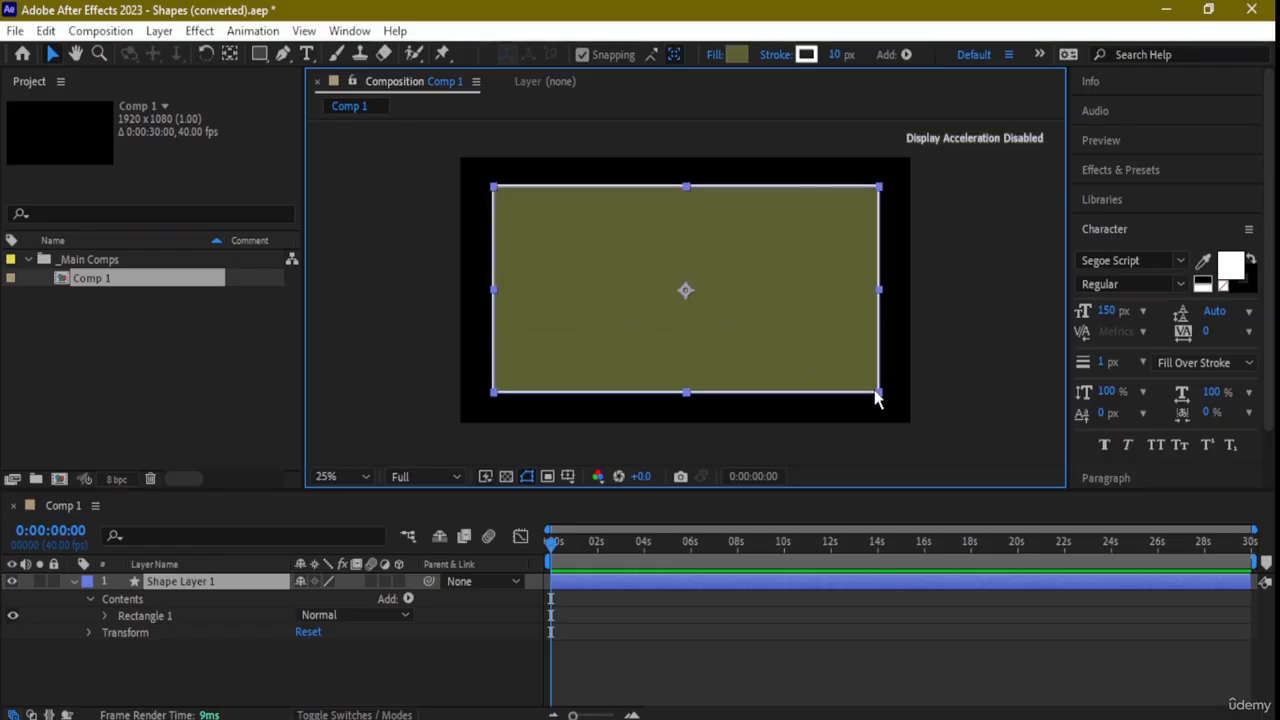
# Shrink the rectangle from its lower-right corner handle and make two duplicates of it in the same shape layer at slightly different widths.
pyautogui.press('Return')
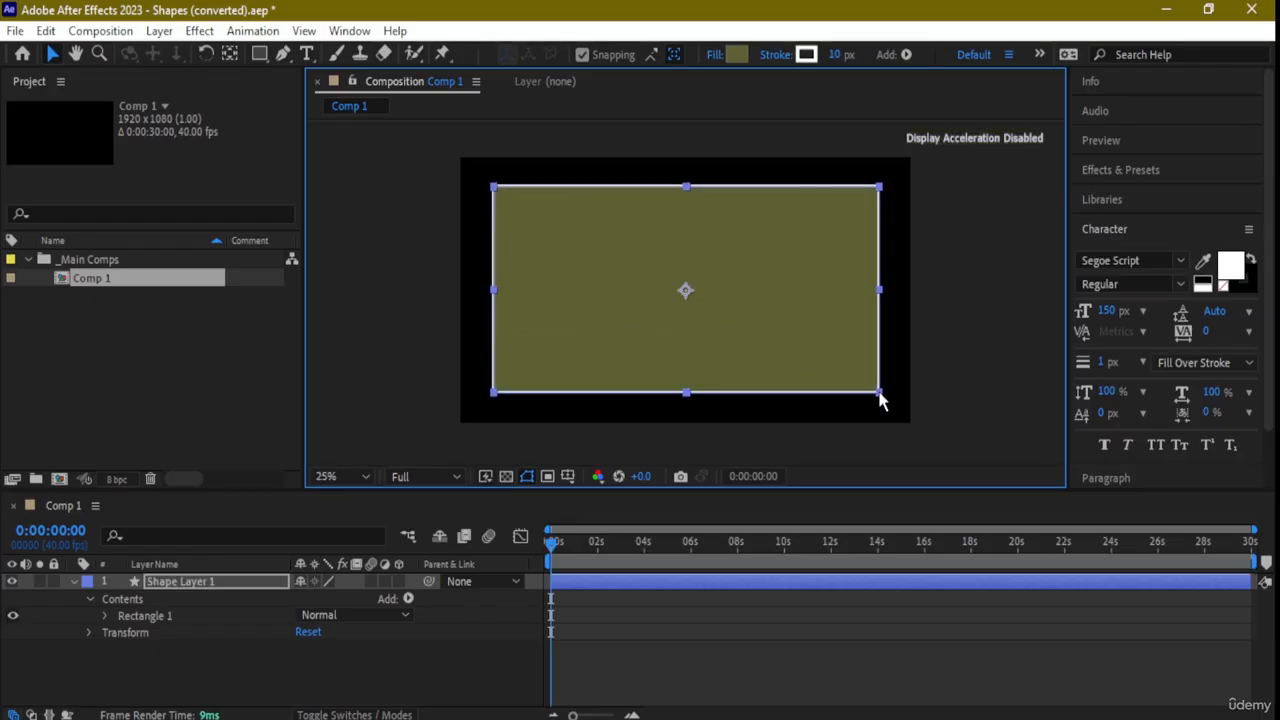
pyautogui.moveTo(880, 400); pyautogui.dragTo(845, 374)
pyautogui.hotkey('ctrl', 'd')
pyautogui.hotkey('ctrl', 'd')
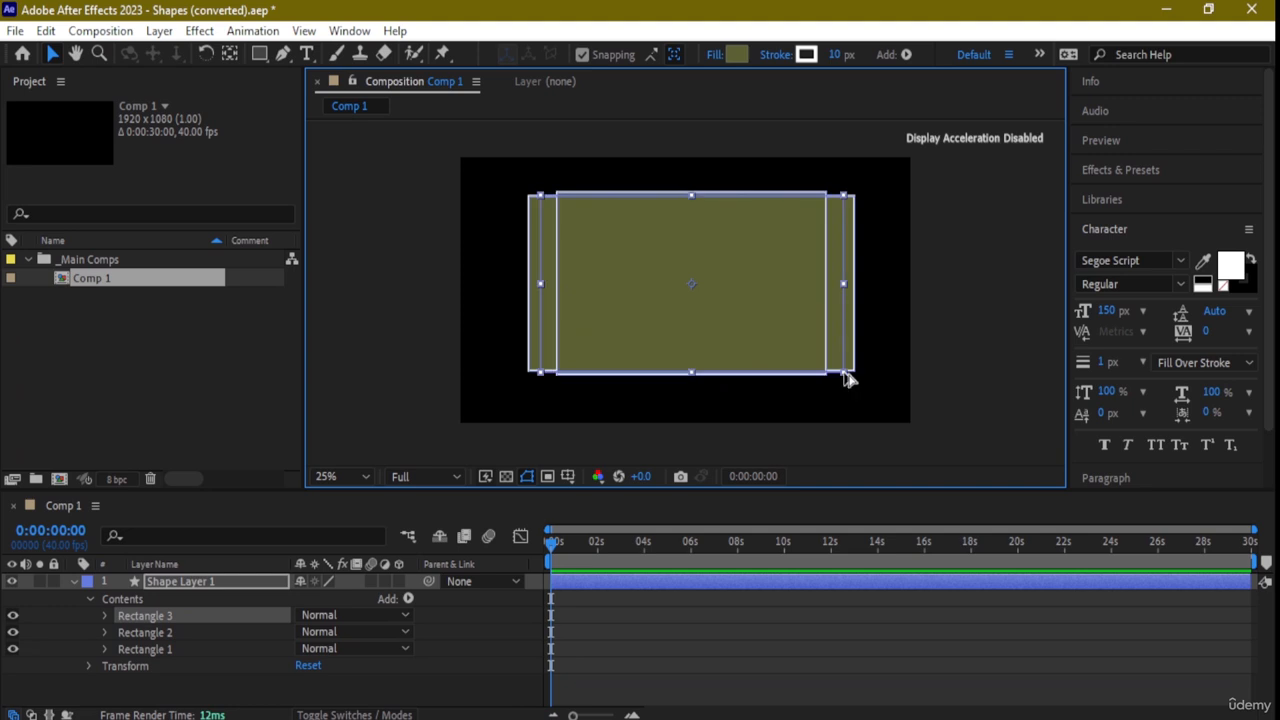
# Move the overlapping rectangles of the shape layer apart to different places in the composition.
pyautogui.moveTo(724, 331); pyautogui.dragTo(399, 295)
pyautogui.moveTo(780, 300); pyautogui.dragTo(931, 421)
pyautogui.moveTo(667, 289); pyautogui.dragTo(868, 241)
pyautogui.moveTo(467, 277); pyautogui.dragTo(504, 275)
pyautogui.moveTo(578, 321); pyautogui.dragTo(621, 345)
# Delete the second rectangle and then the whole shape layer to empty the composition.
pyautogui.press('Delete')
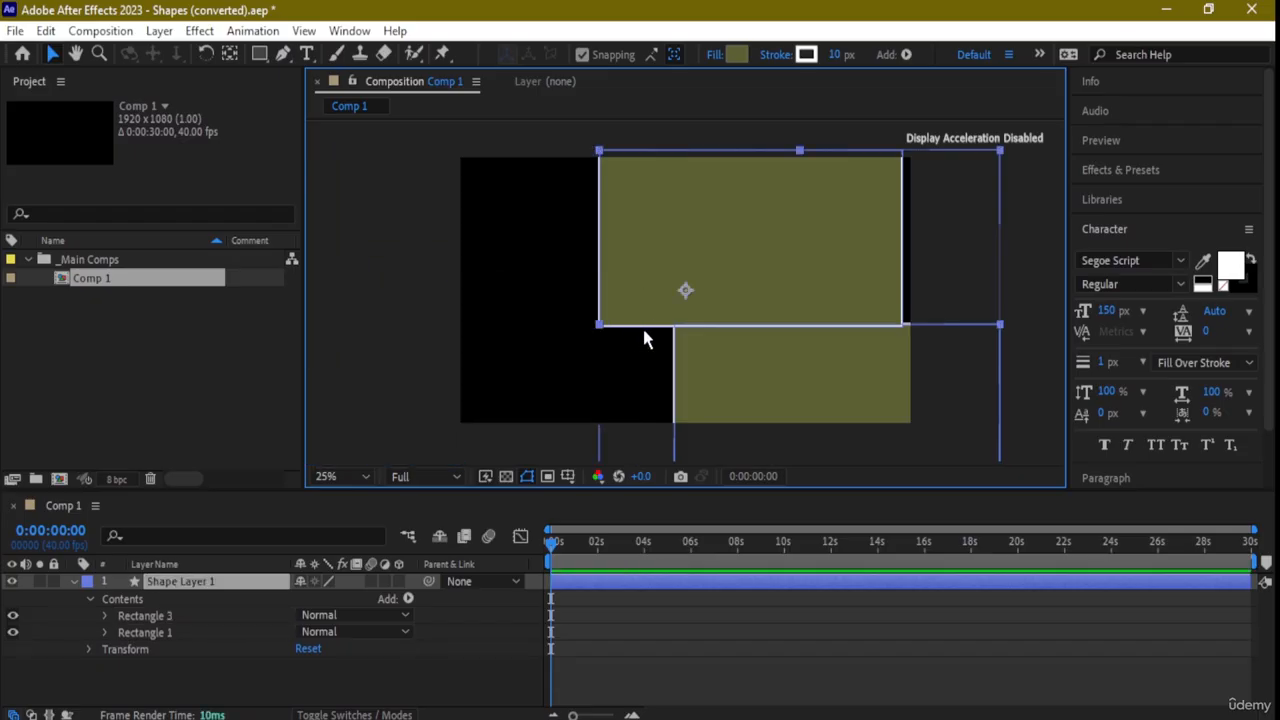
pyautogui.press('Delete')
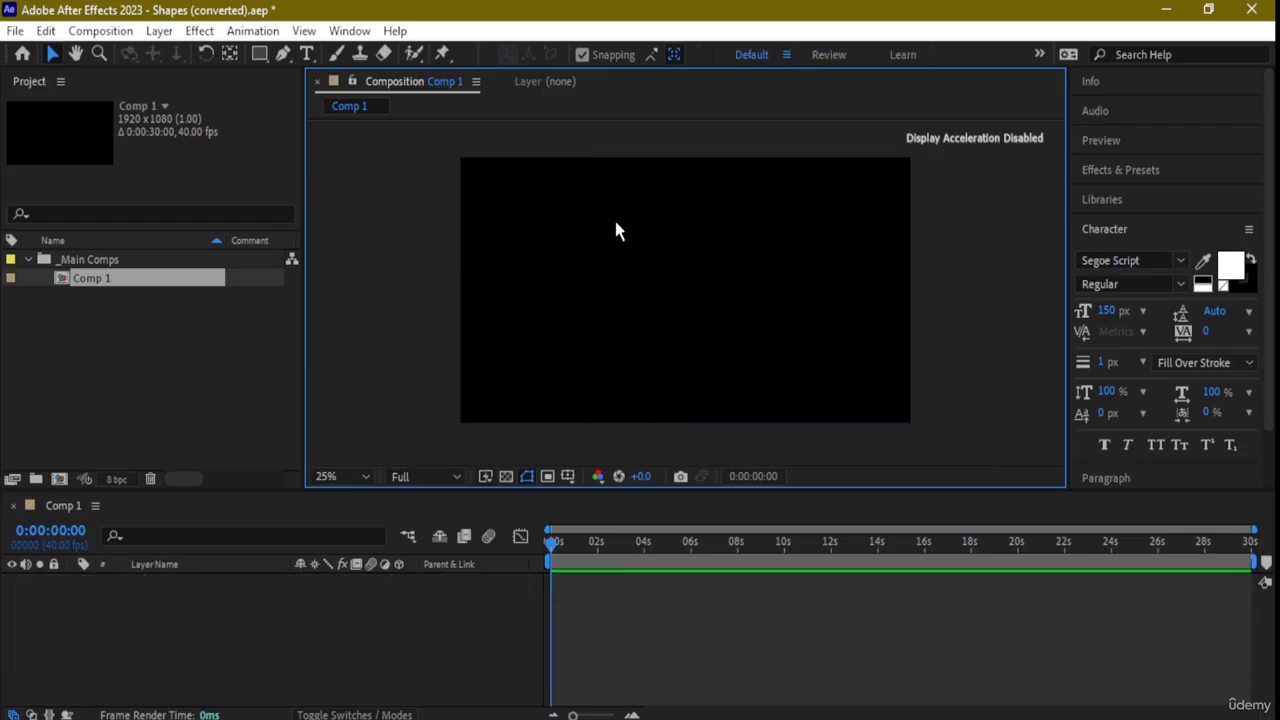
# Add a new shape layer to the composition, deselect it in the timeline and expand its properties.
pyautogui.rightClick(265, 577)
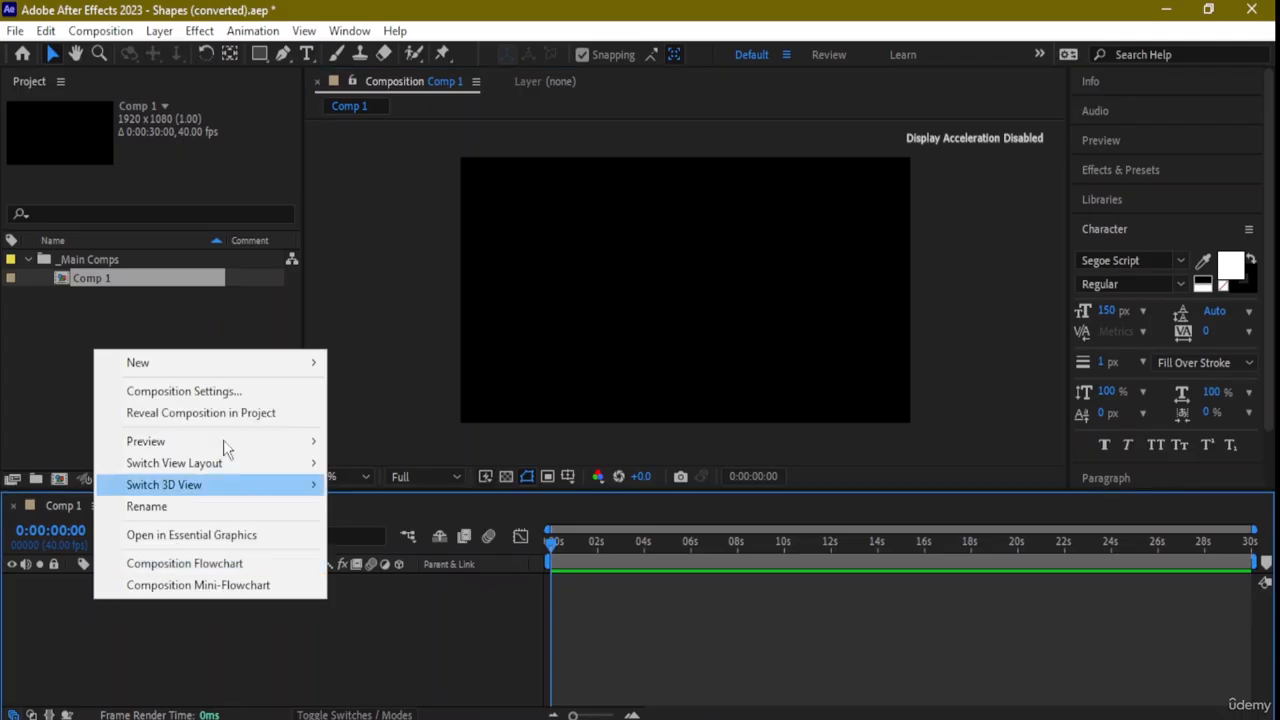
pyautogui.moveTo(257, 360)
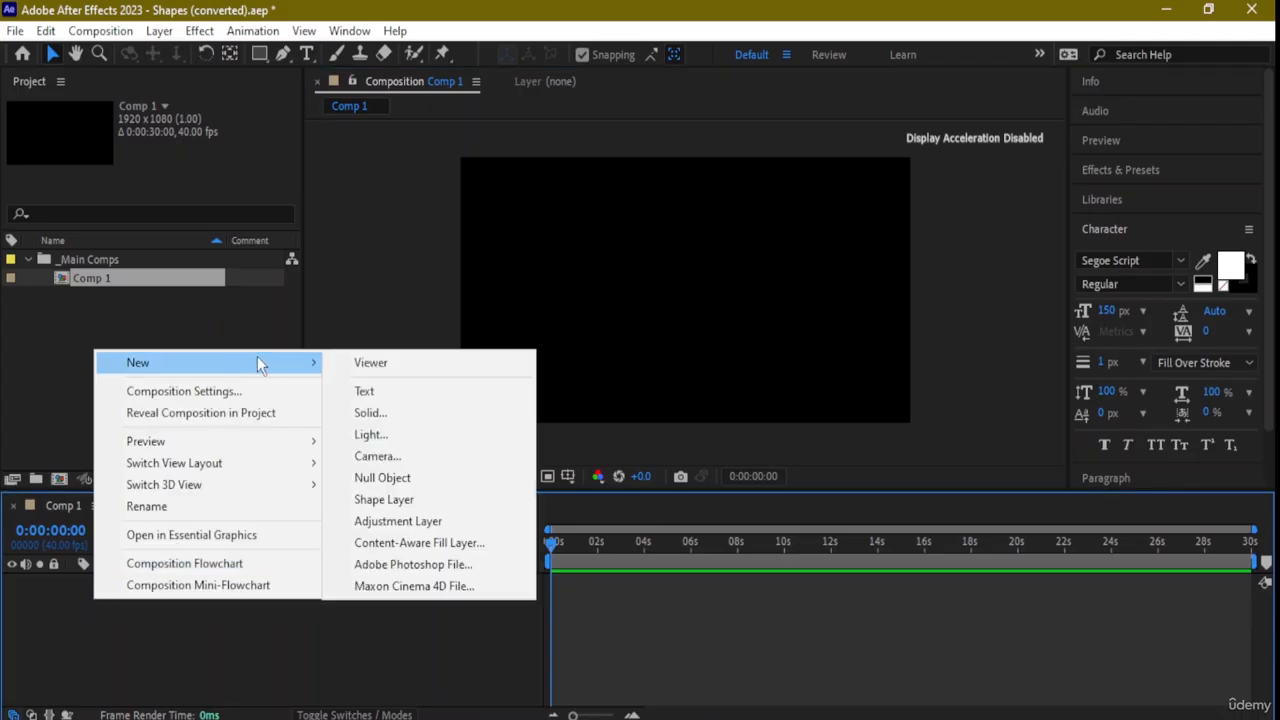
pyautogui.click(385, 499)
pyautogui.press('q')
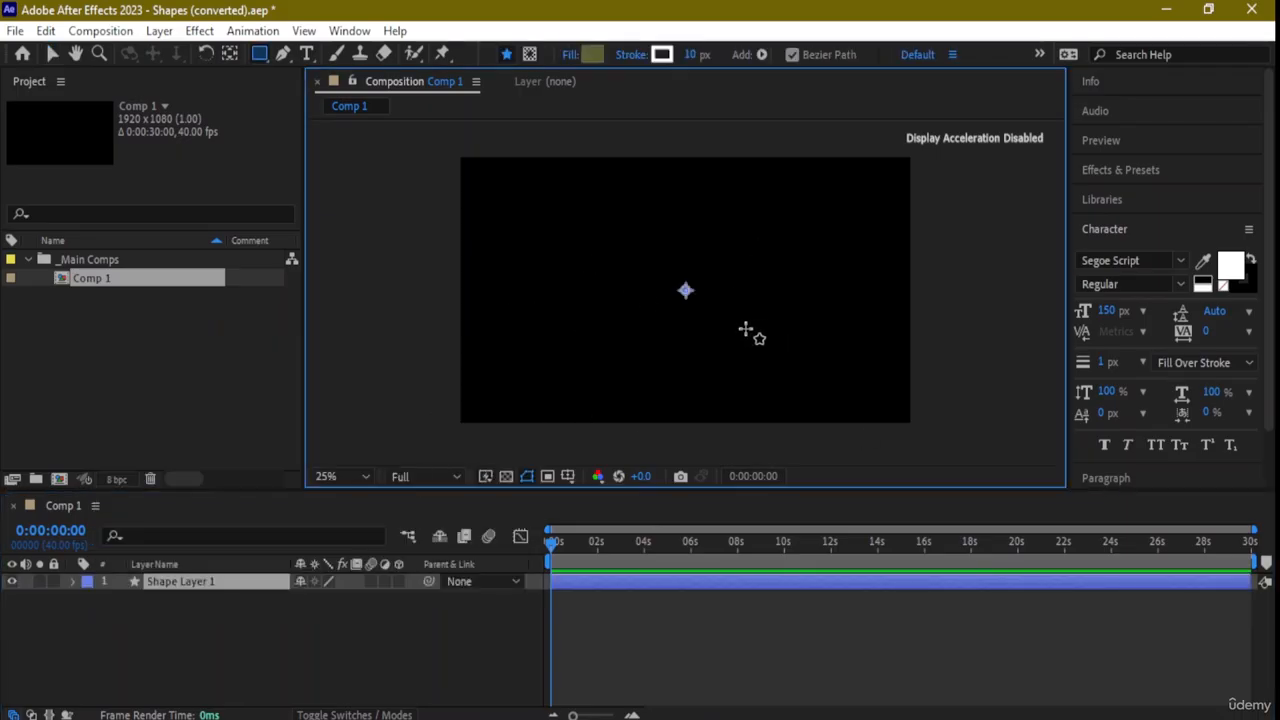
pyautogui.click(80, 590)
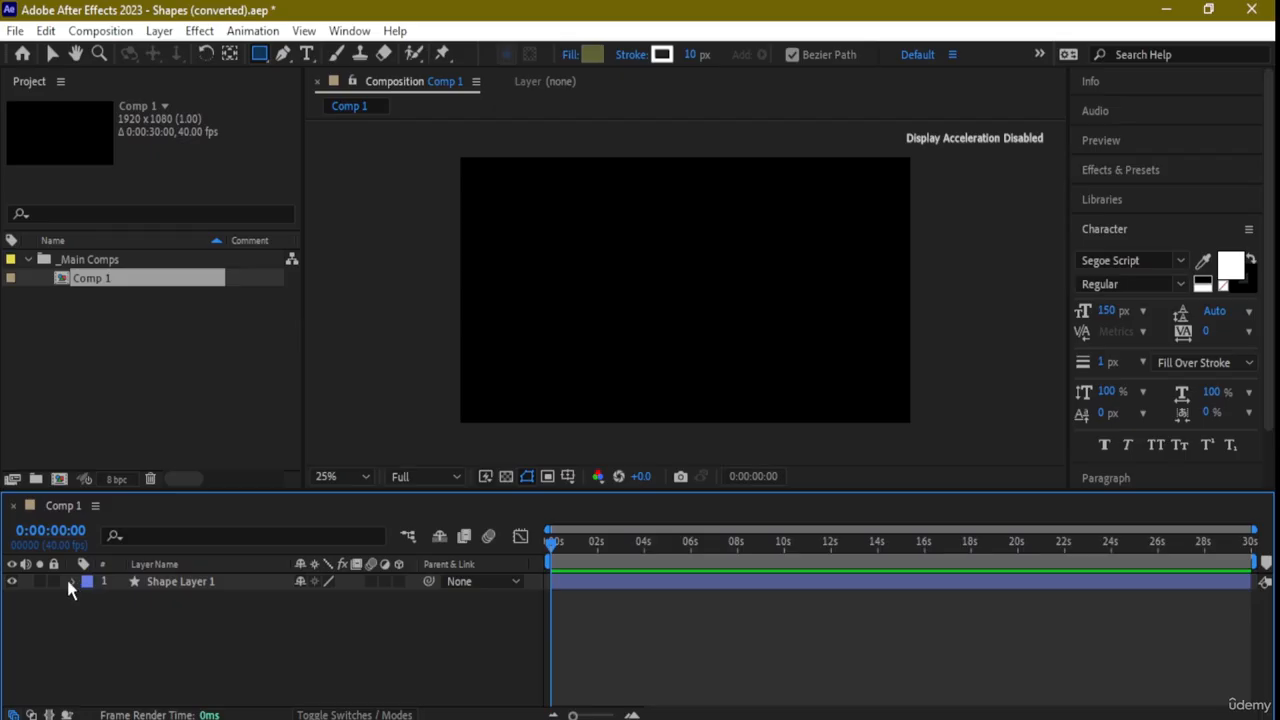
pyautogui.click(72, 582)
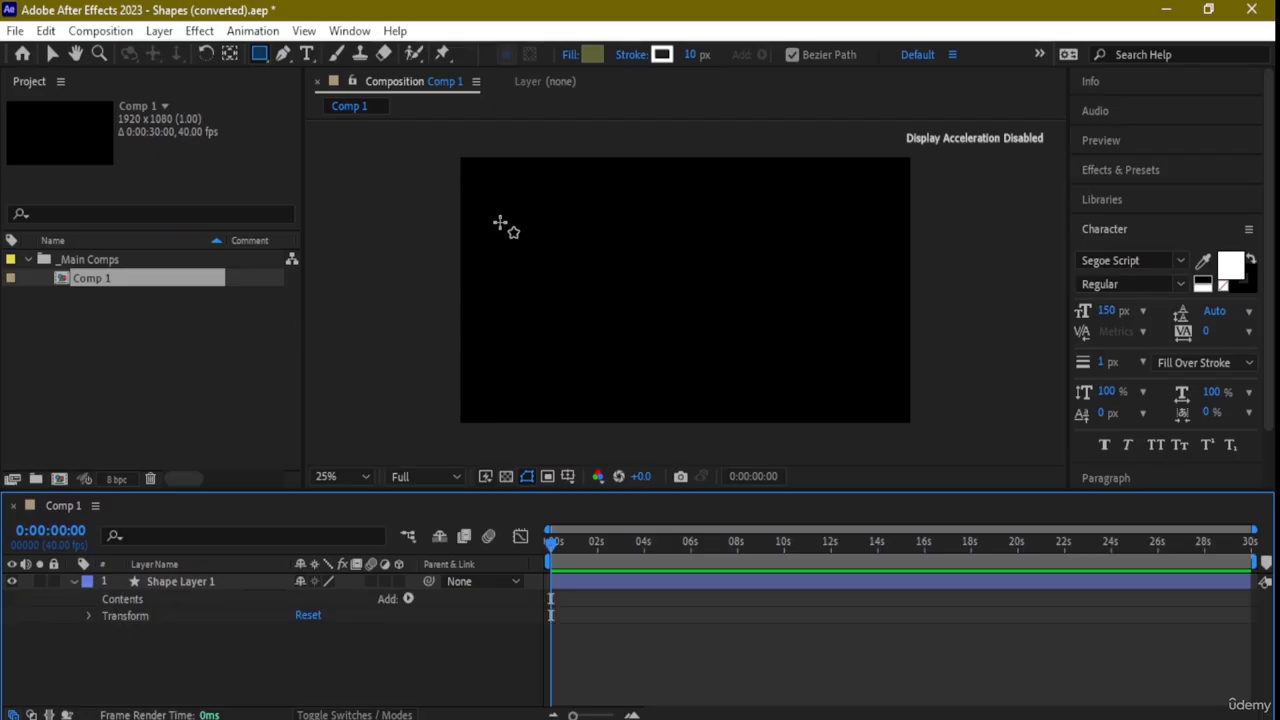
# Draw a wide rectangle with no layer selected, then delete the rectangle and both shape layers.
pyautogui.moveTo(503, 212); pyautogui.dragTo(843, 350)
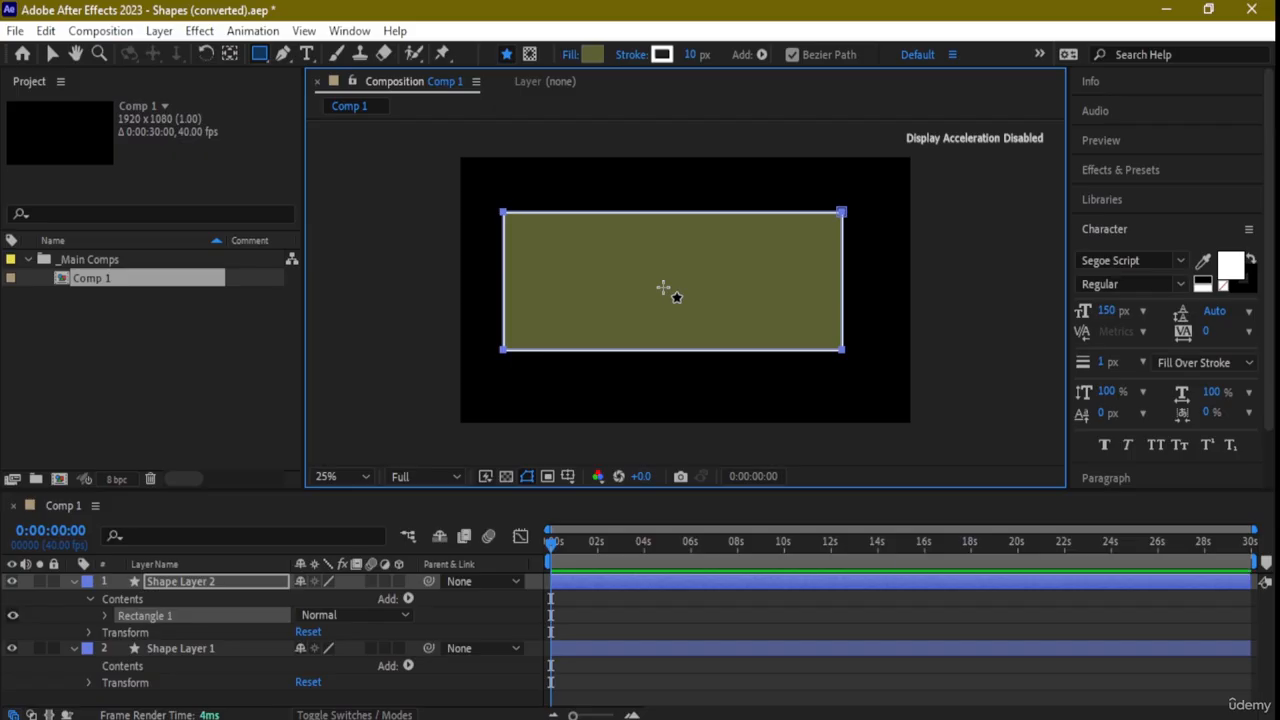
pyautogui.press('Delete')
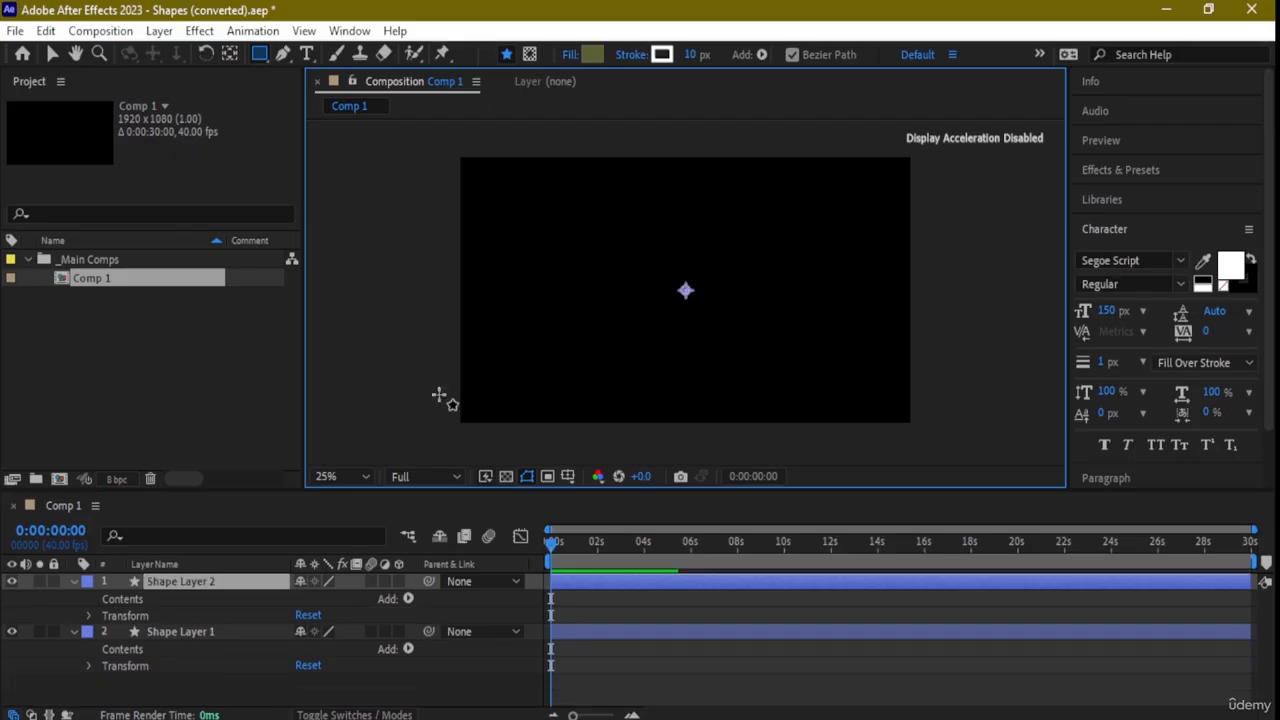
pyautogui.click(125, 587)
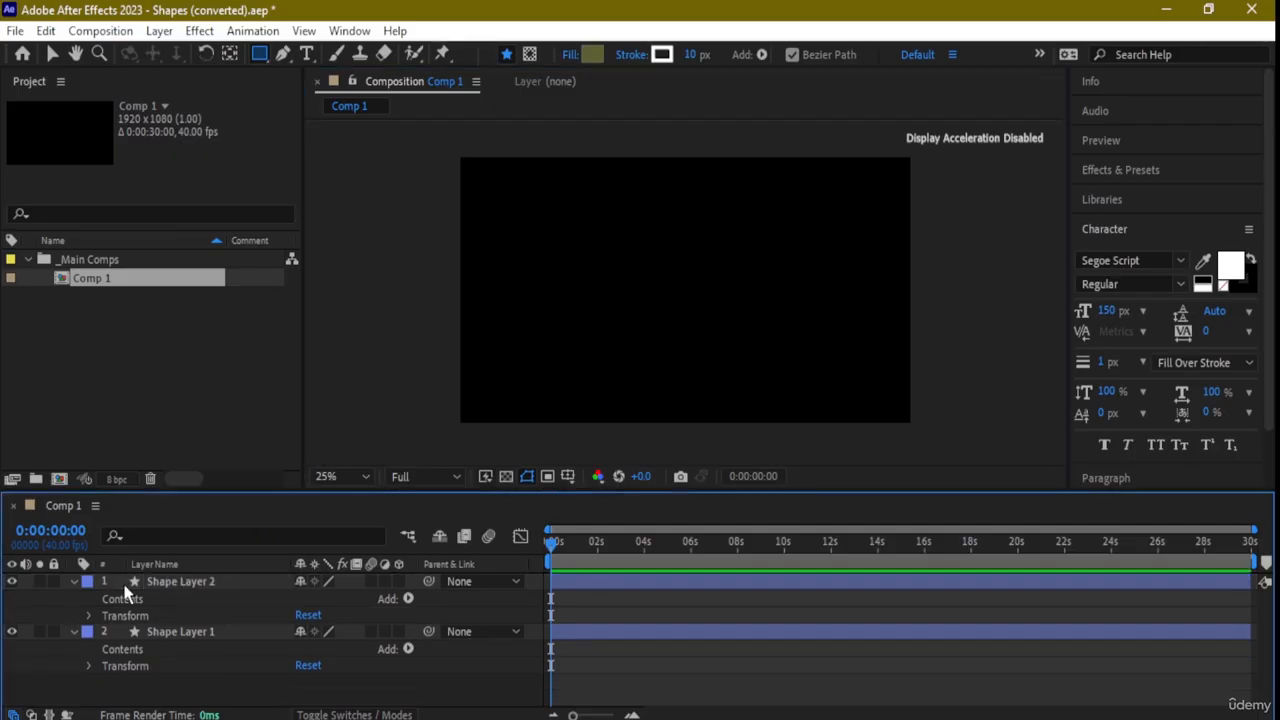
pyautogui.click(212, 582)
pyautogui.press('Delete')
pyautogui.click(201, 583)
pyautogui.press('Delete')
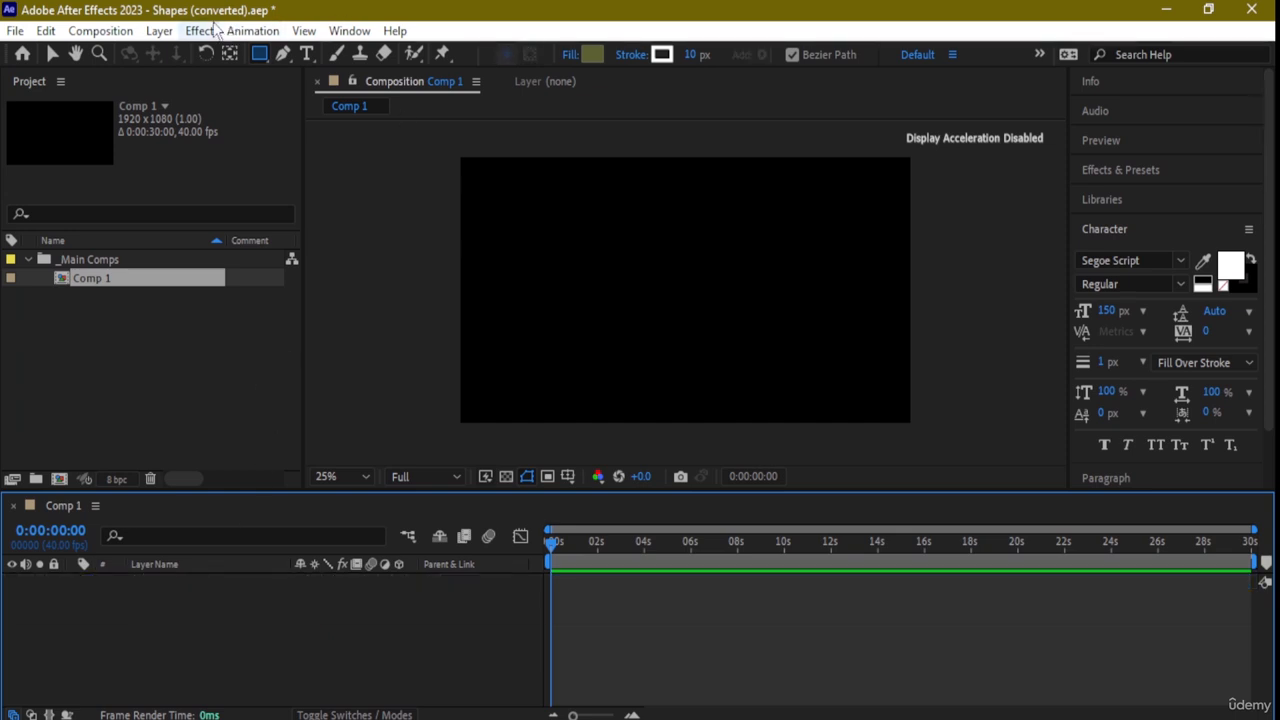
# Add an empty shape layer to the composition and return to the Selection tool.
pyautogui.click(52, 54)
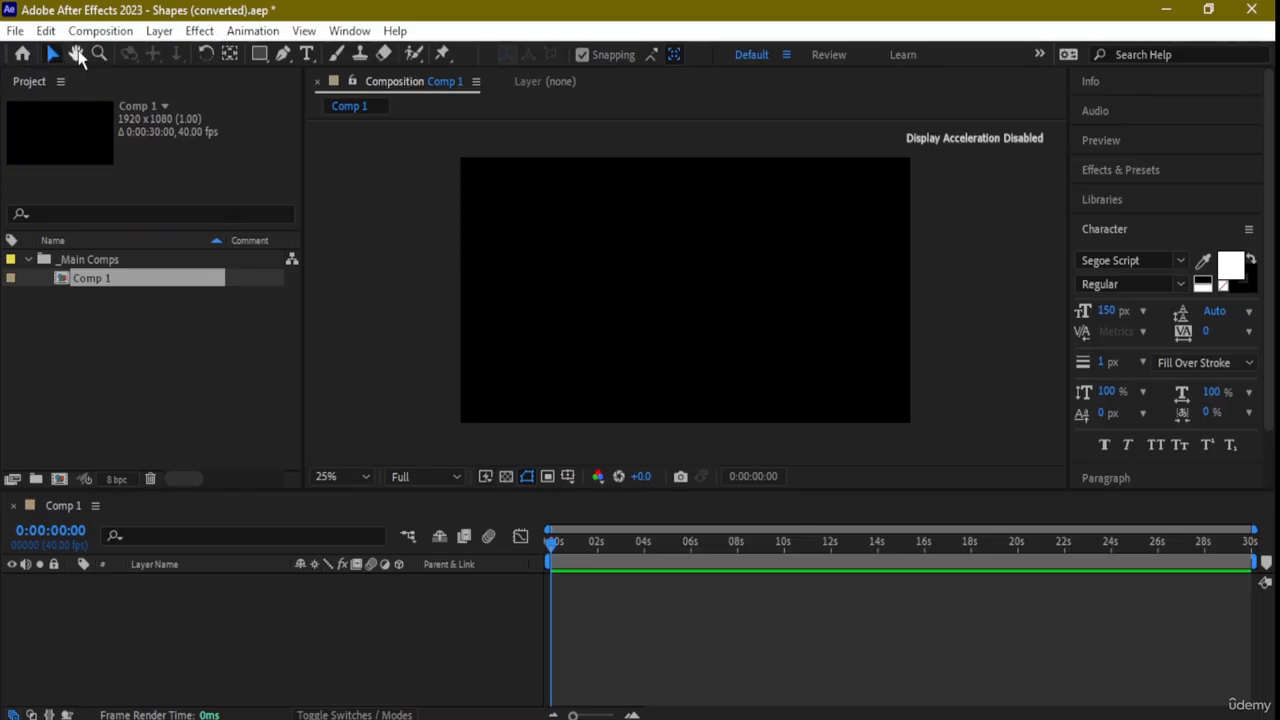
pyautogui.click(104, 32)
pyautogui.moveTo(169, 37)
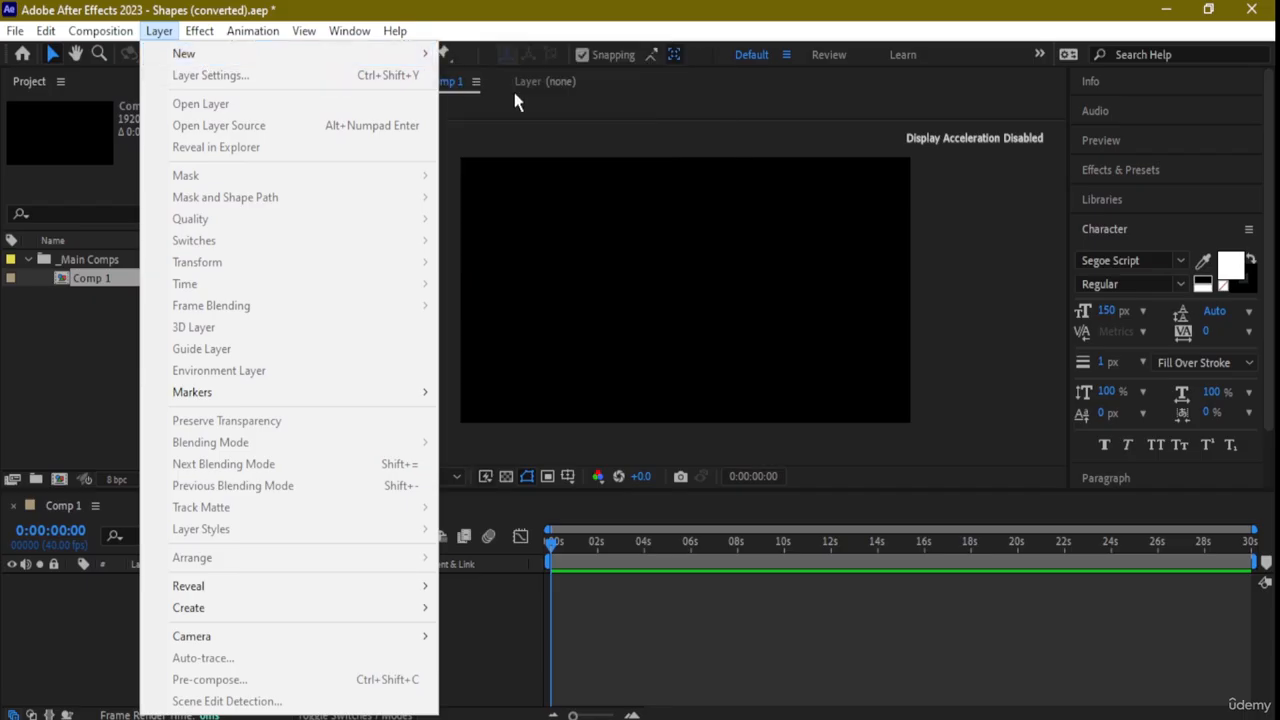
pyautogui.moveTo(385, 66)
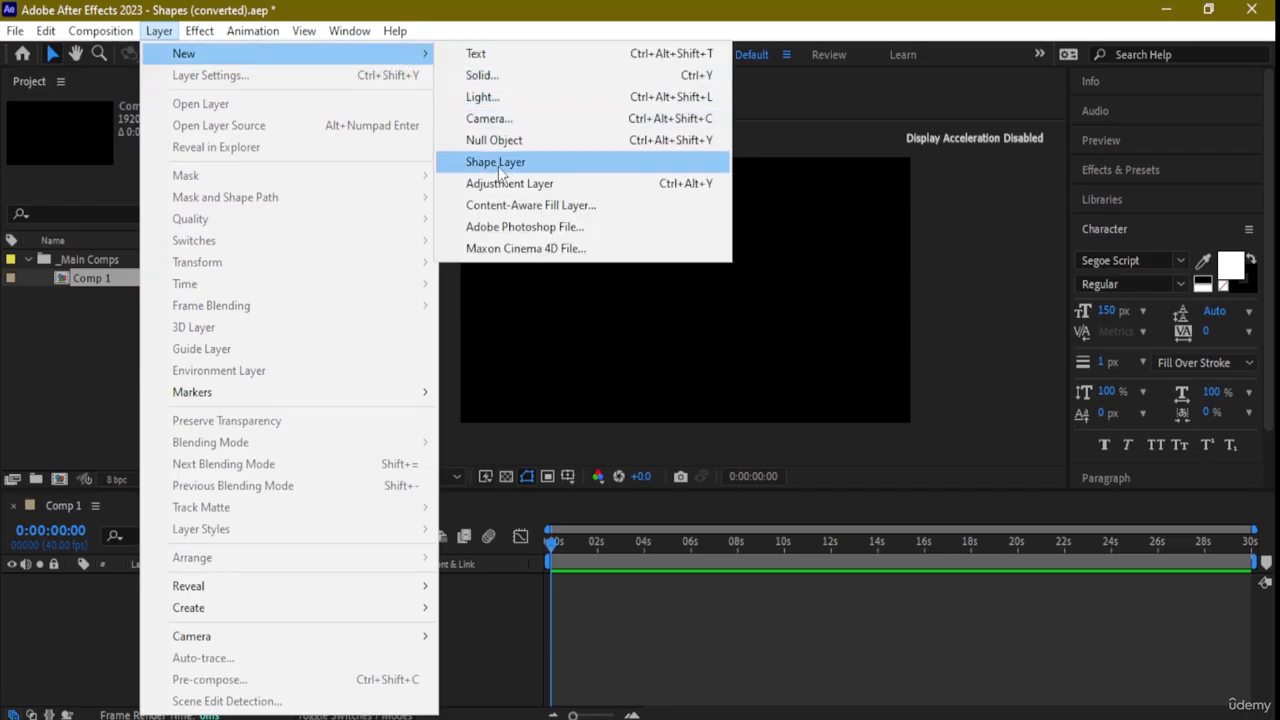
pyautogui.click(498, 166)
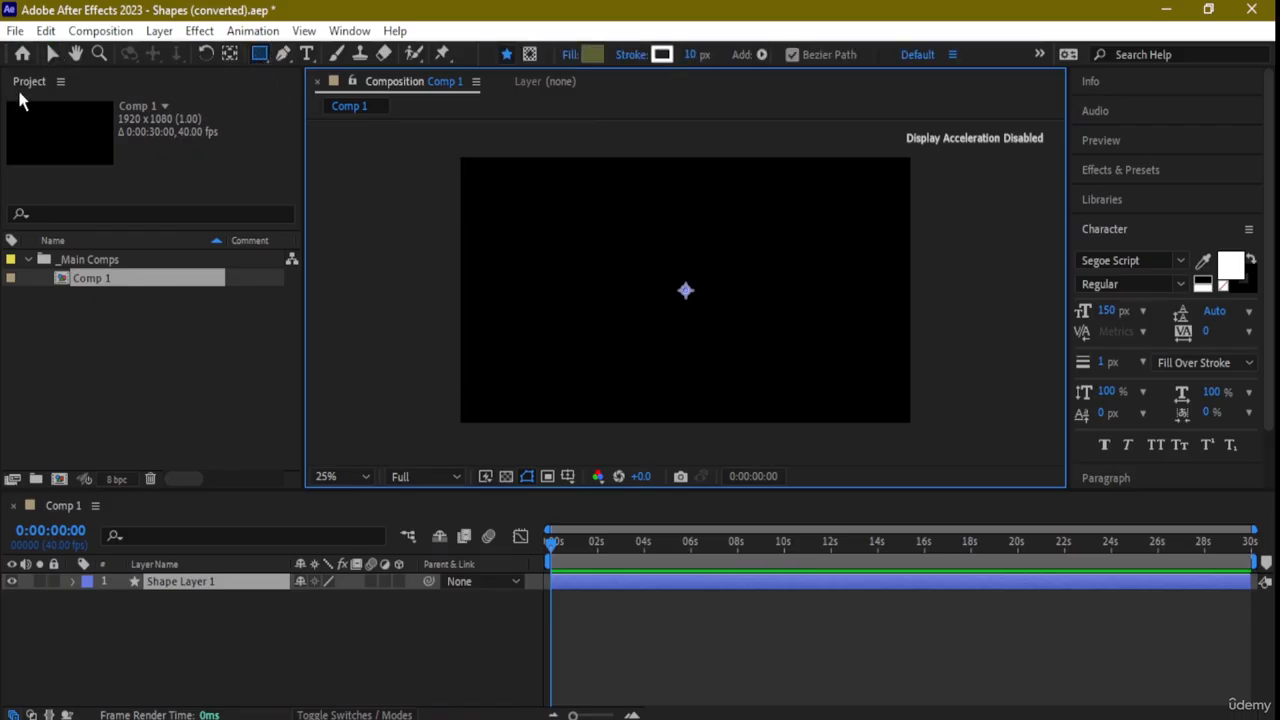
pyautogui.click(55, 56)
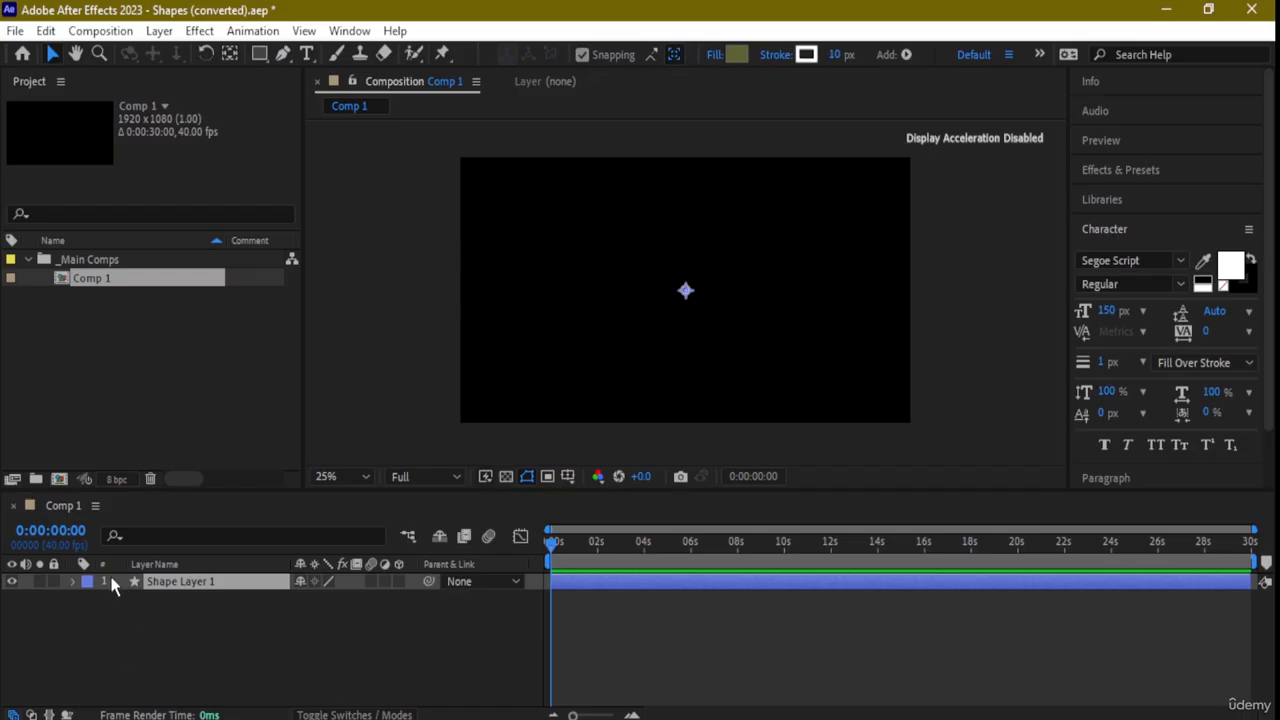
# Delete the empty shape layer from the timeline.
pyautogui.click(112, 587)
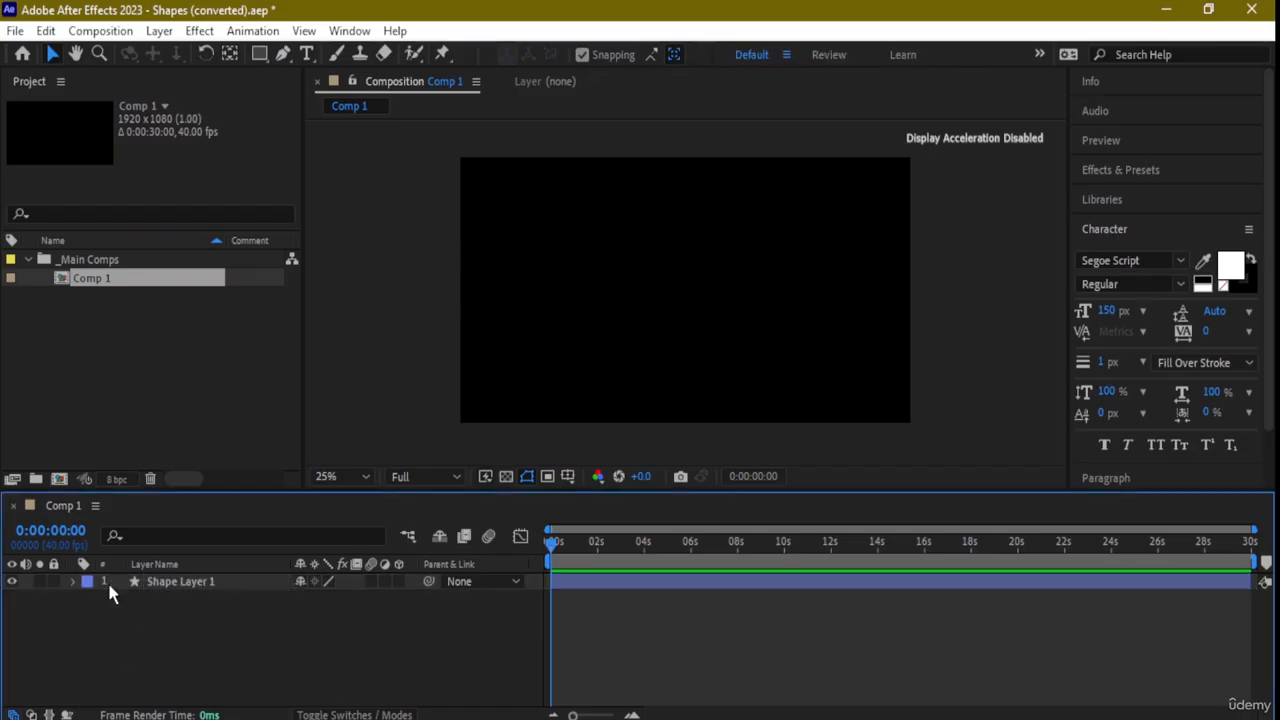
pyautogui.click(195, 588)
pyautogui.press('Delete')
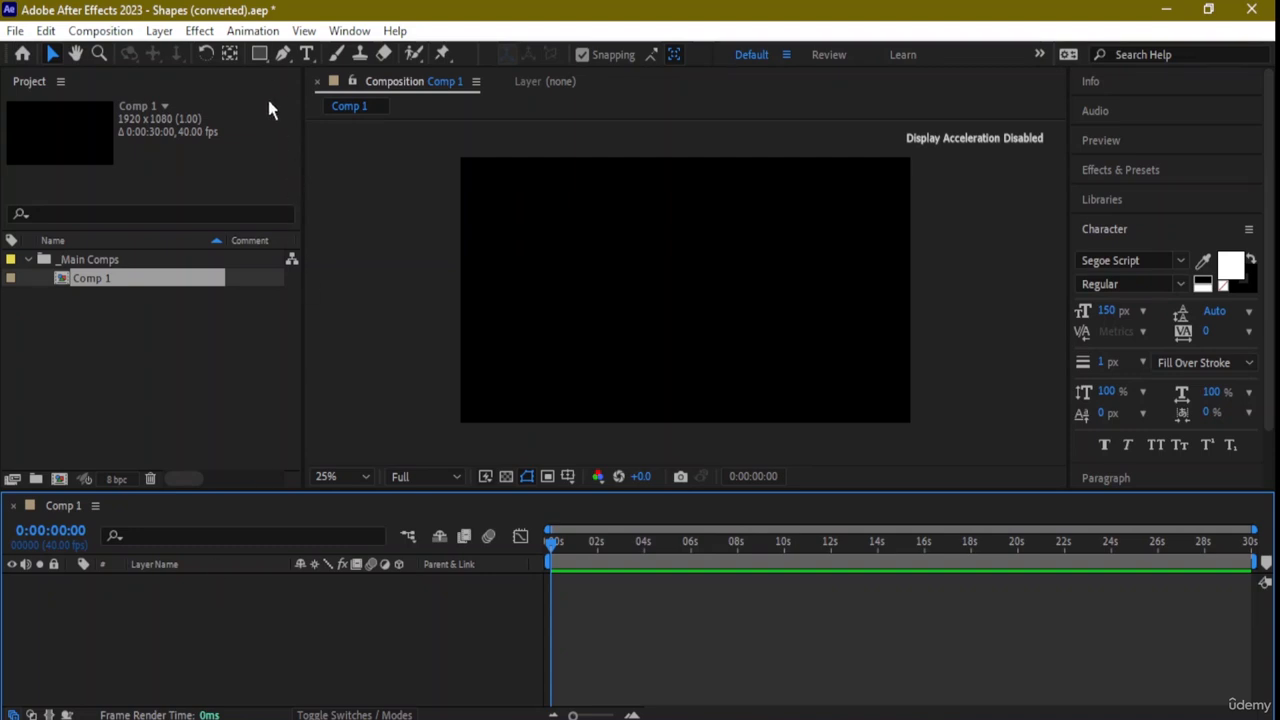
# Draw a large rectangle in the middle of the composition with the Rectangle tool and set its fill color to 1AD59A.
pyautogui.click(259, 54)
pyautogui.moveTo(503, 191); pyautogui.dragTo(867, 384)
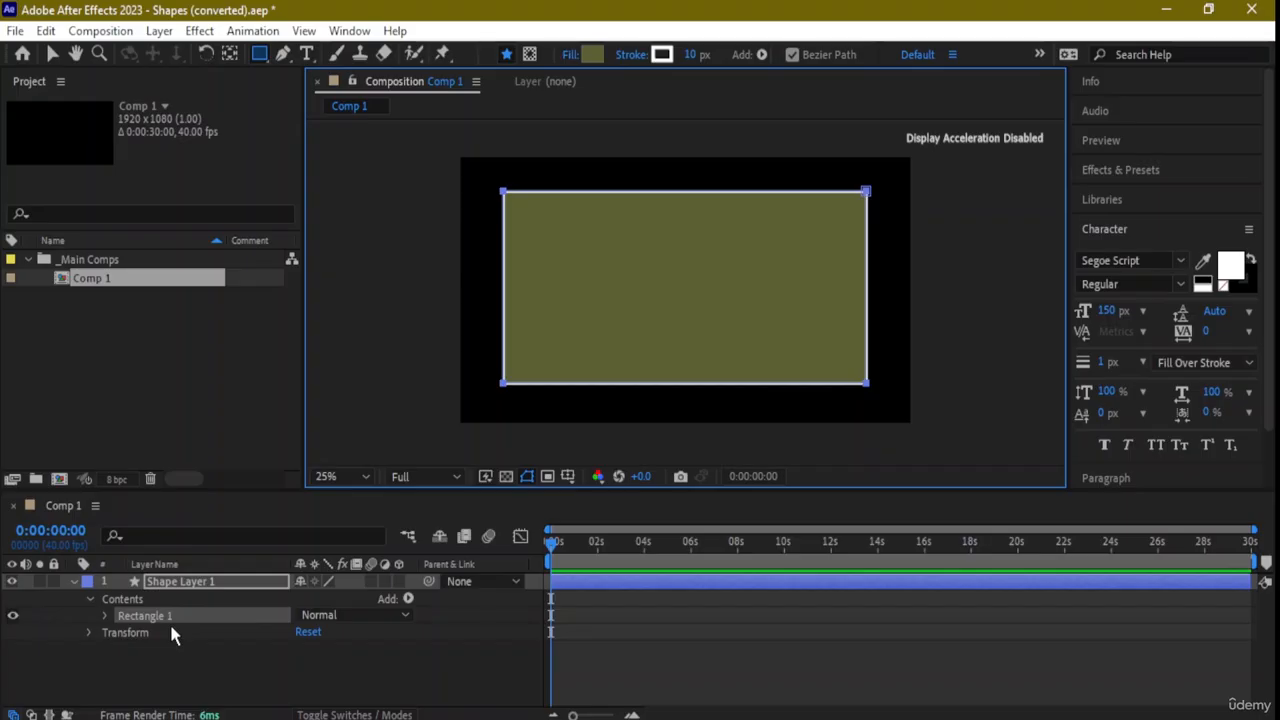
pyautogui.click(592, 54)
pyautogui.click(622, 289)
pyautogui.click(676, 386)
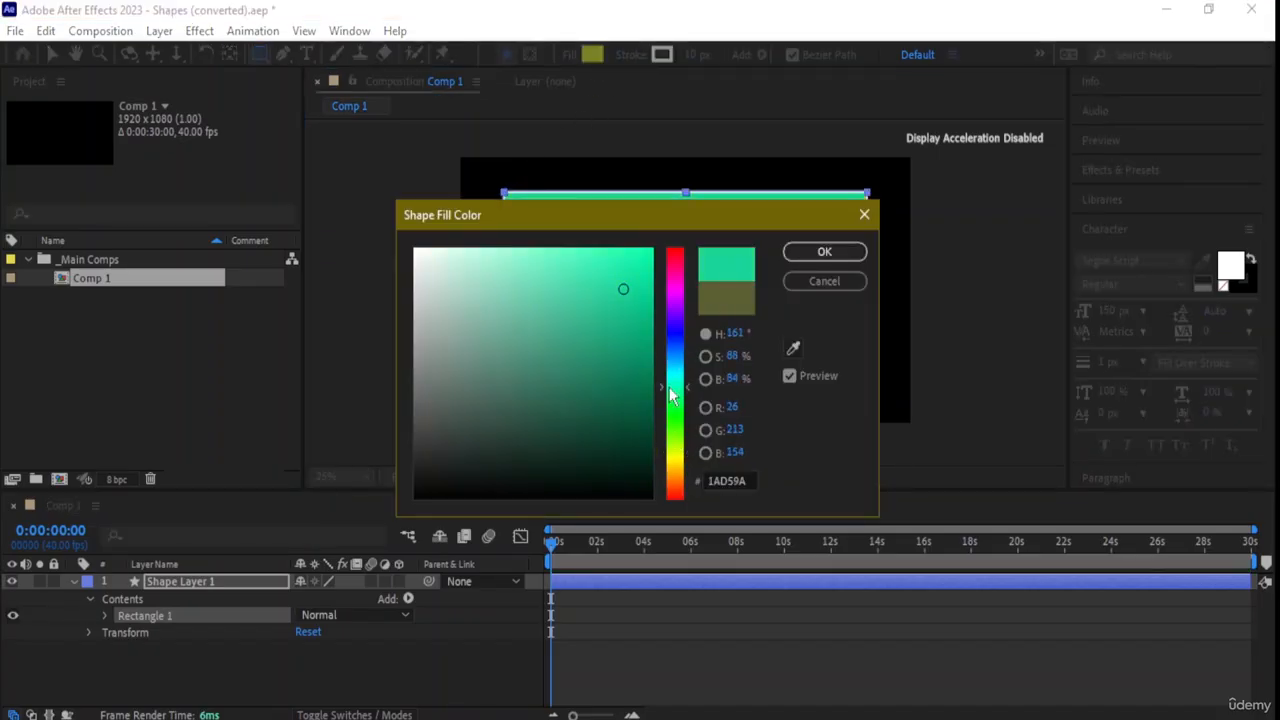
pyautogui.click(816, 252)
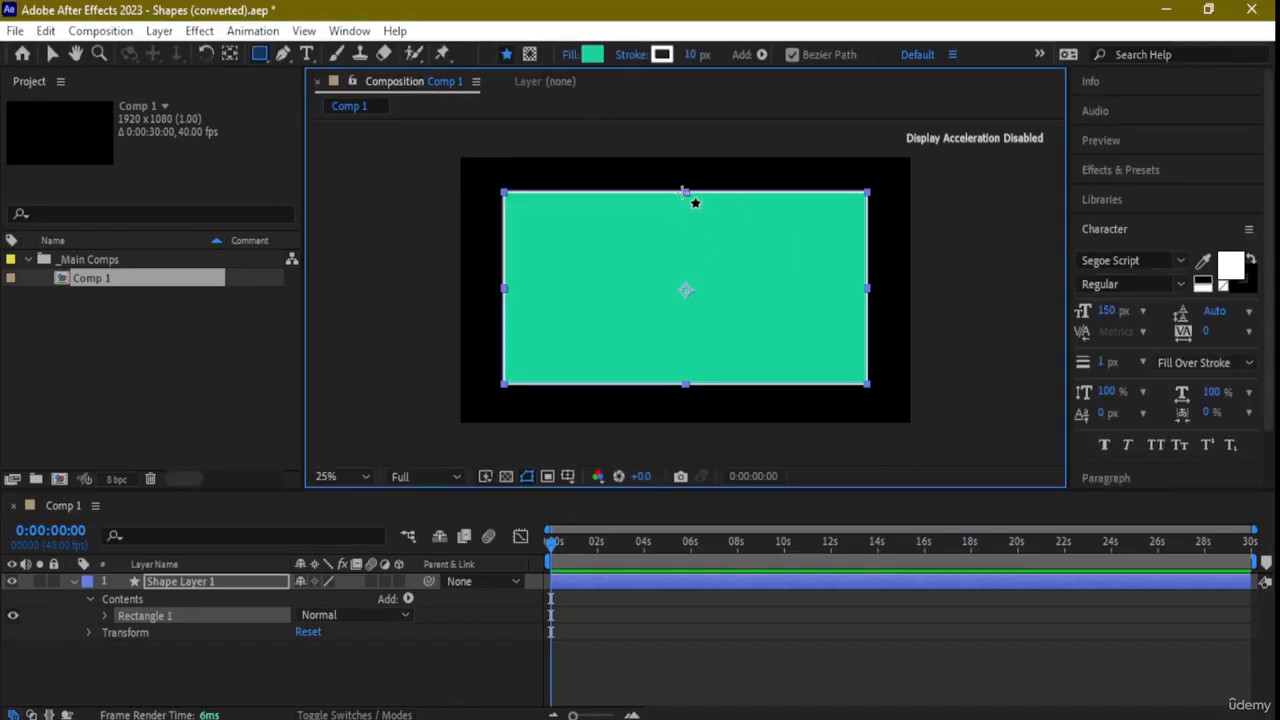
# With the Selection tool, scale the green rectangle down about its center from the upper-left corner, deselecting and reselecting it between resizes.
pyautogui.click(52, 56)
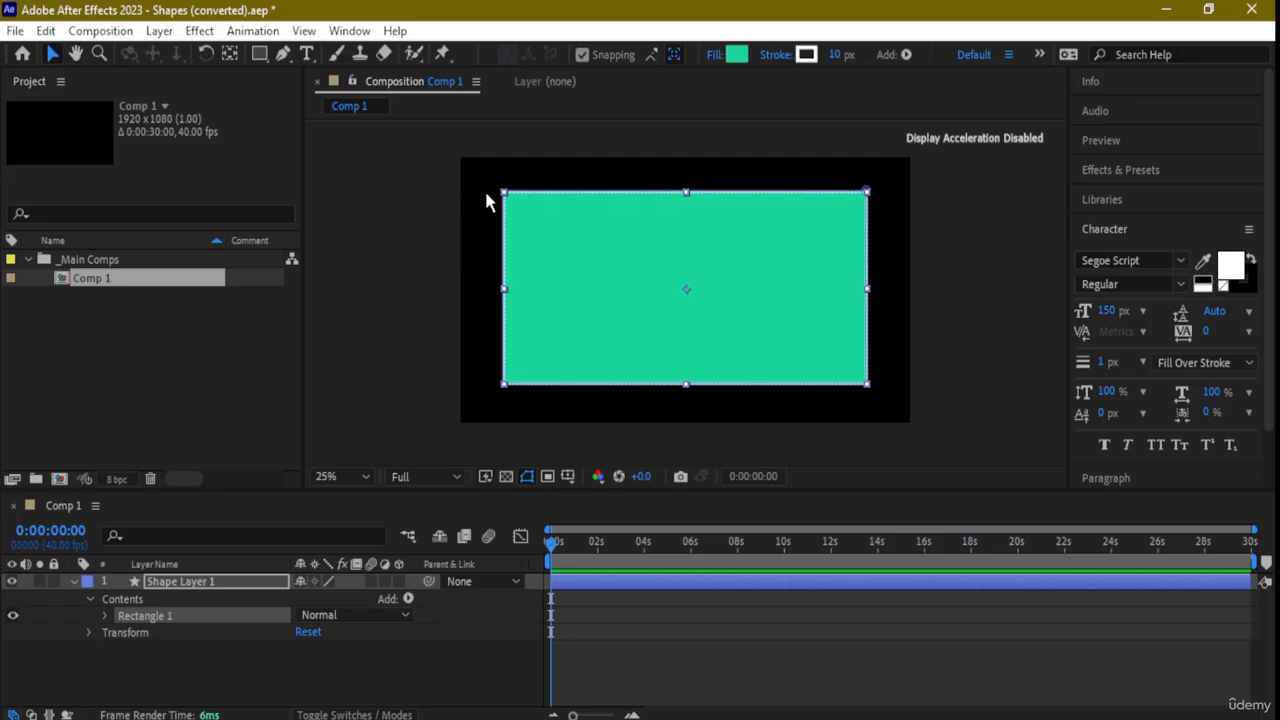
pyautogui.moveTo(505, 196)
pyautogui.mouseDown()
pyautogui.moveTo(566, 232)
pyautogui.moveTo(537, 206)
pyautogui.moveTo(522, 220)
pyautogui.moveTo(506, 177)
pyautogui.moveTo(523, 238)
pyautogui.moveTo(527, 202)
pyautogui.mouseUp()
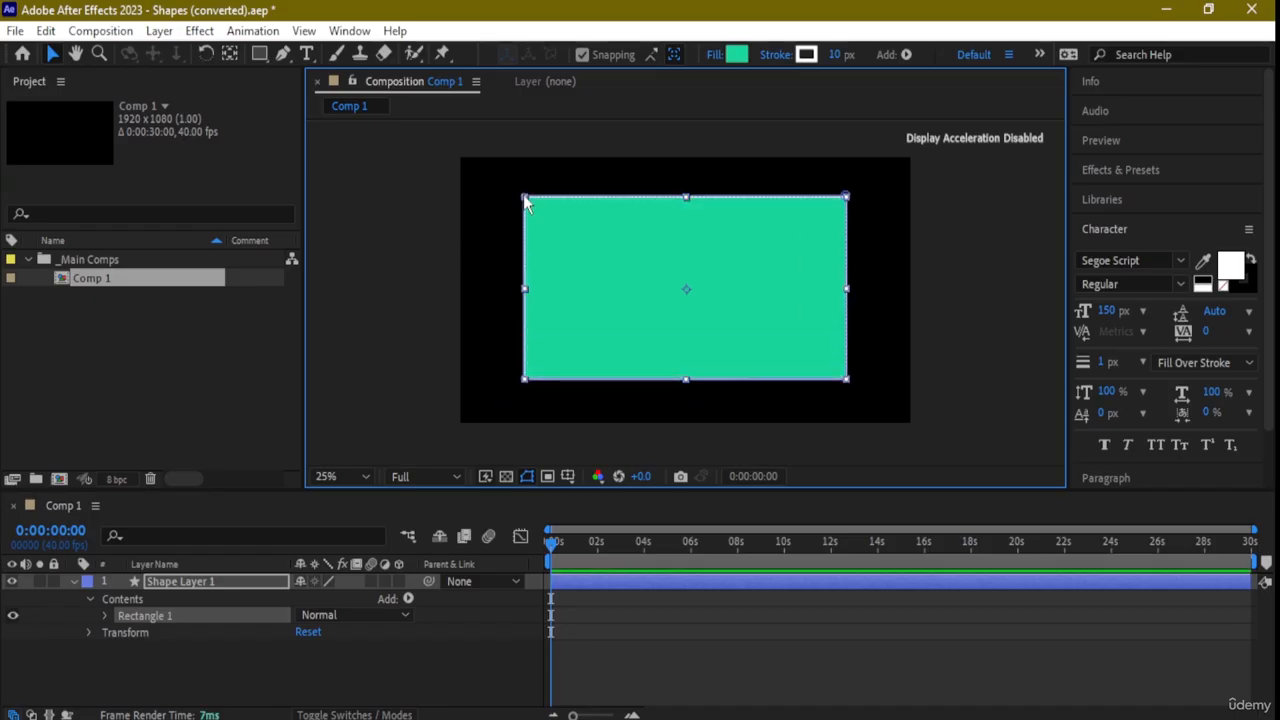
pyautogui.rightClick(516, 210)
pyautogui.click(478, 231)
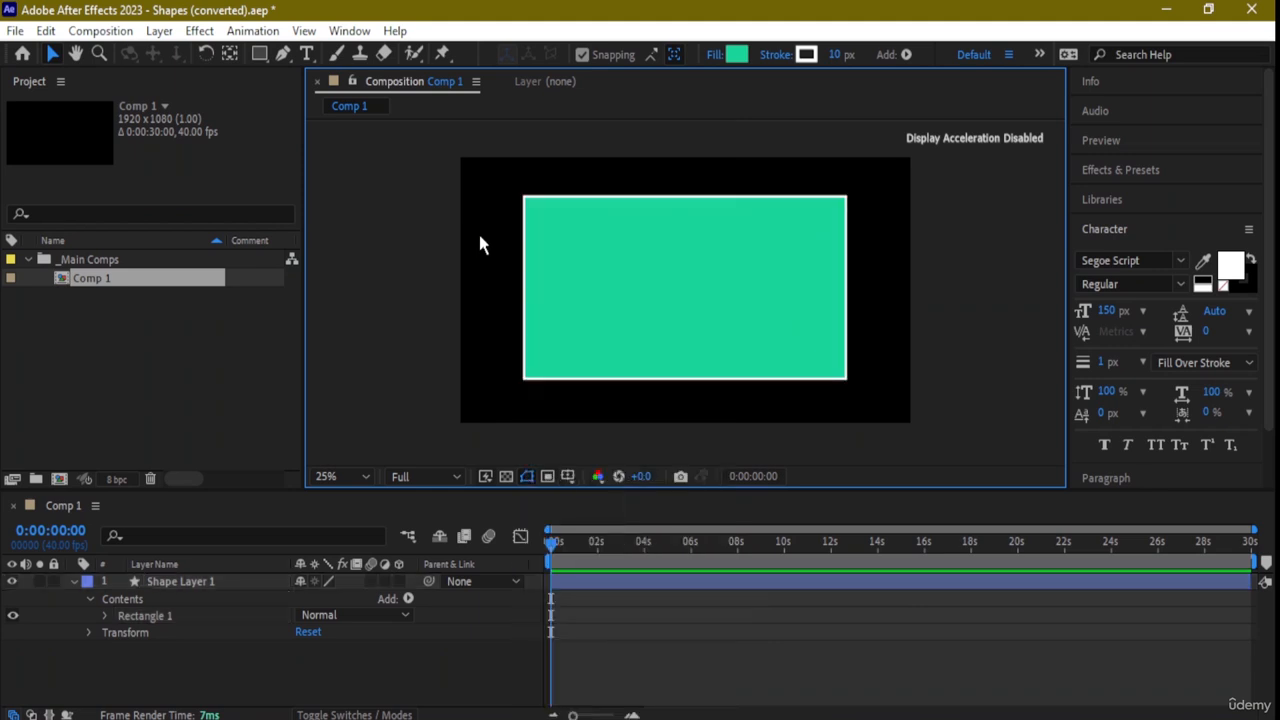
pyautogui.click(544, 204)
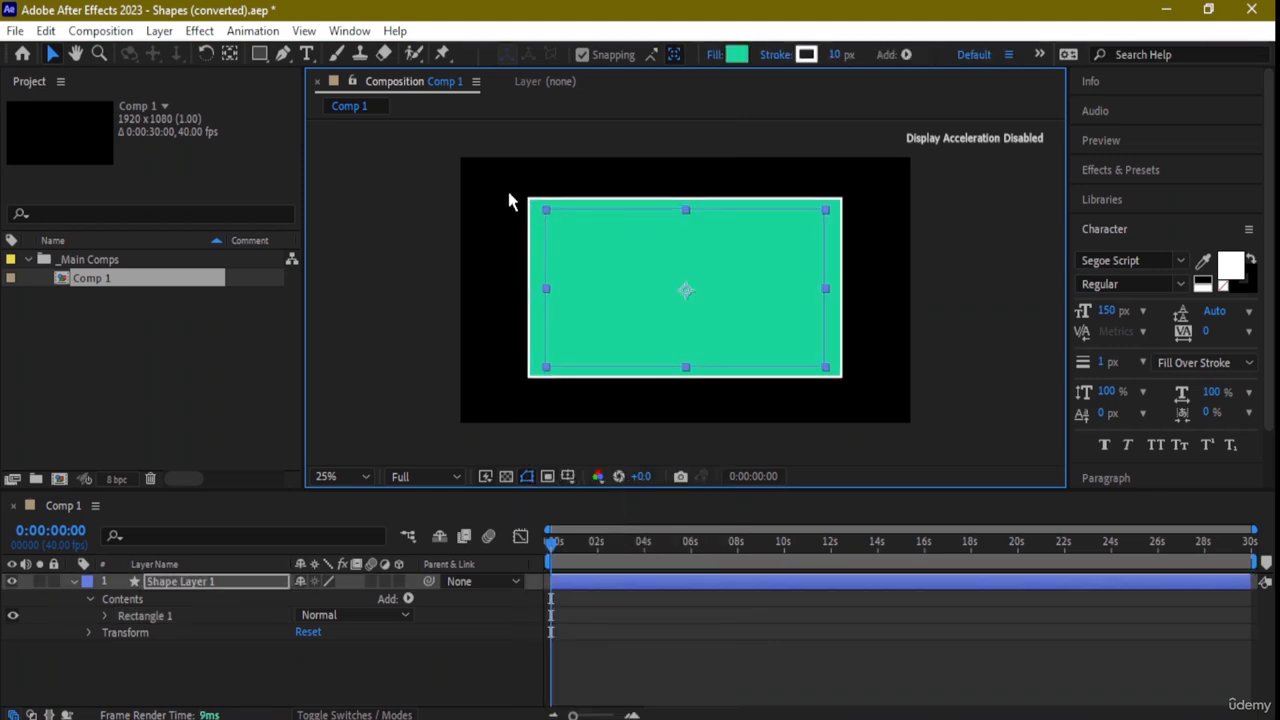
# Enable snapping along edges extending beyond layer boundaries and enlarge the rectangle from its upper-left corner handle.
pyautogui.click(651, 54)
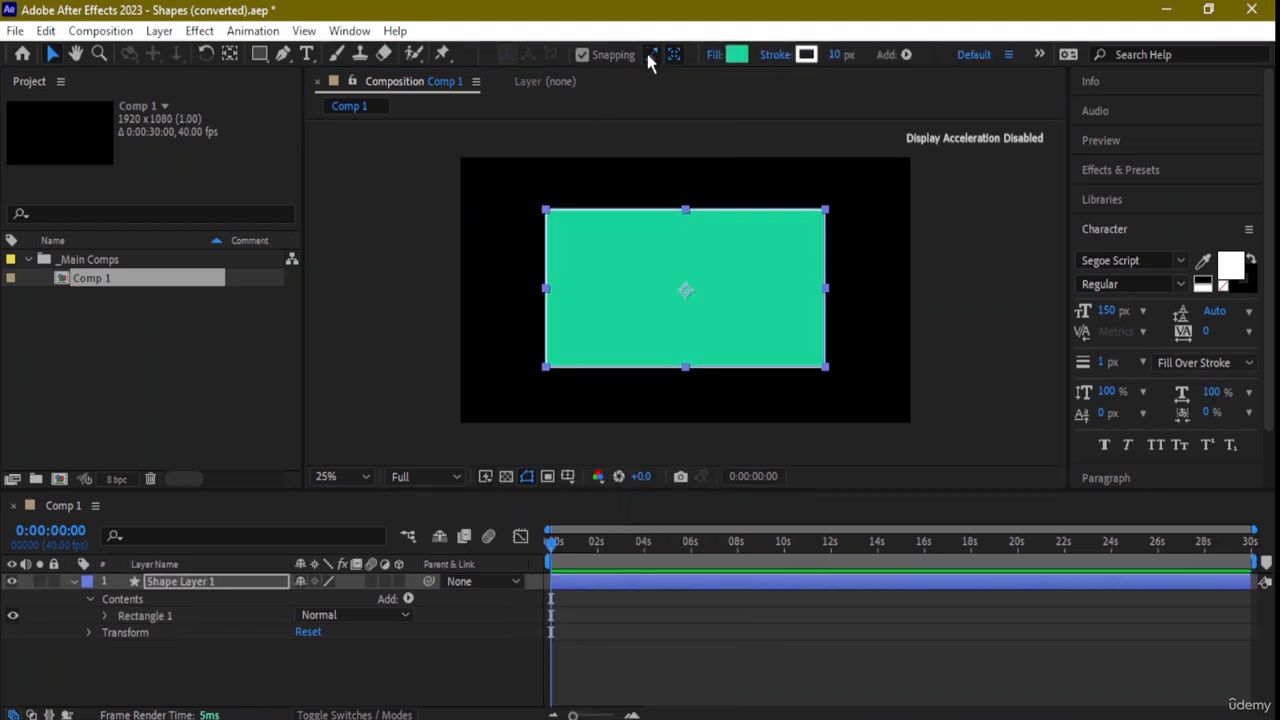
pyautogui.moveTo(544, 209); pyautogui.dragTo(512, 193)
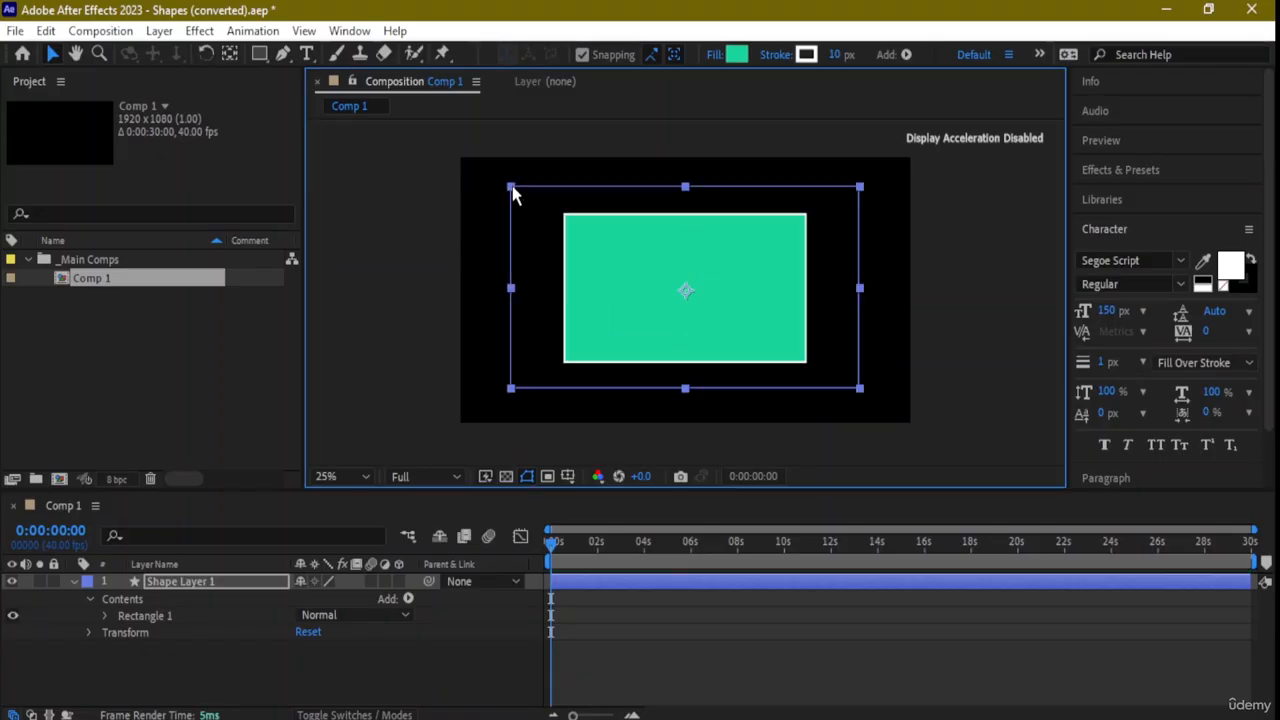
# Turn snapping off and reduce the rectangle's height slightly from its upper-left corner handle.
pyautogui.click(676, 54)
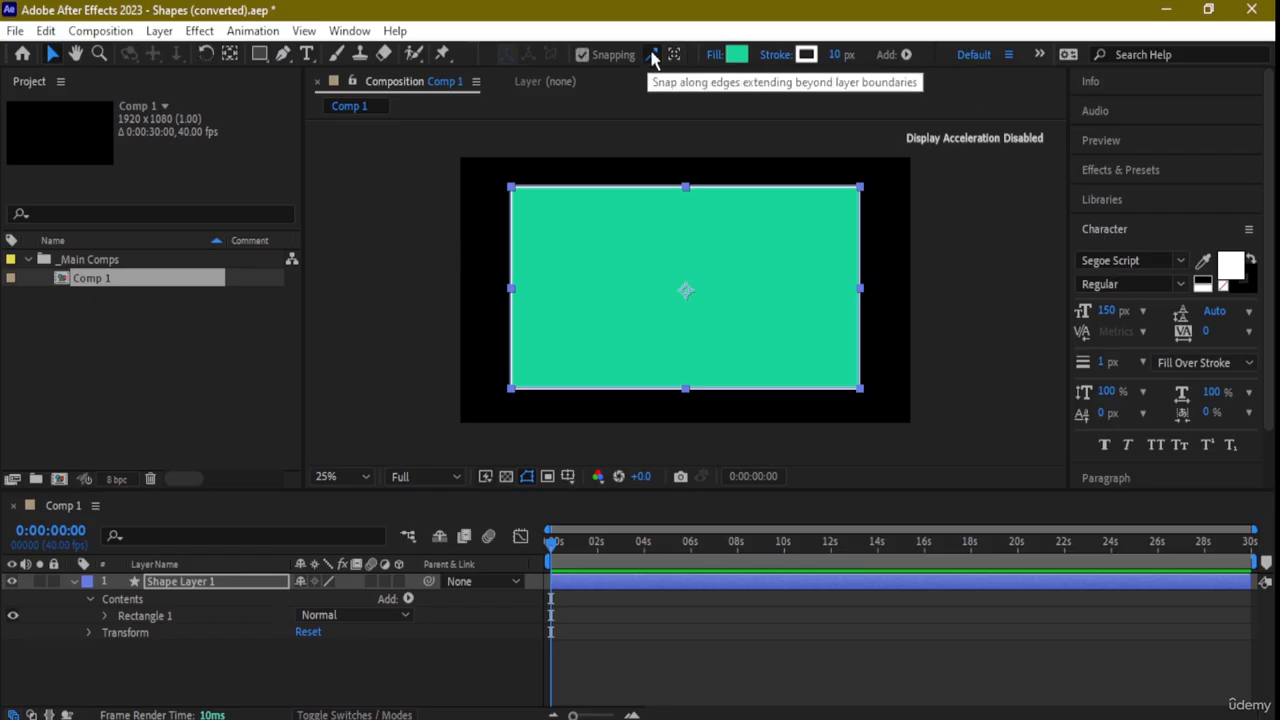
pyautogui.click(582, 55)
pyautogui.moveTo(505, 180)
pyautogui.mouseDown()
pyautogui.moveTo(559, 214)
pyautogui.moveTo(516, 200)
pyautogui.mouseUp()
pyautogui.click(561, 245)
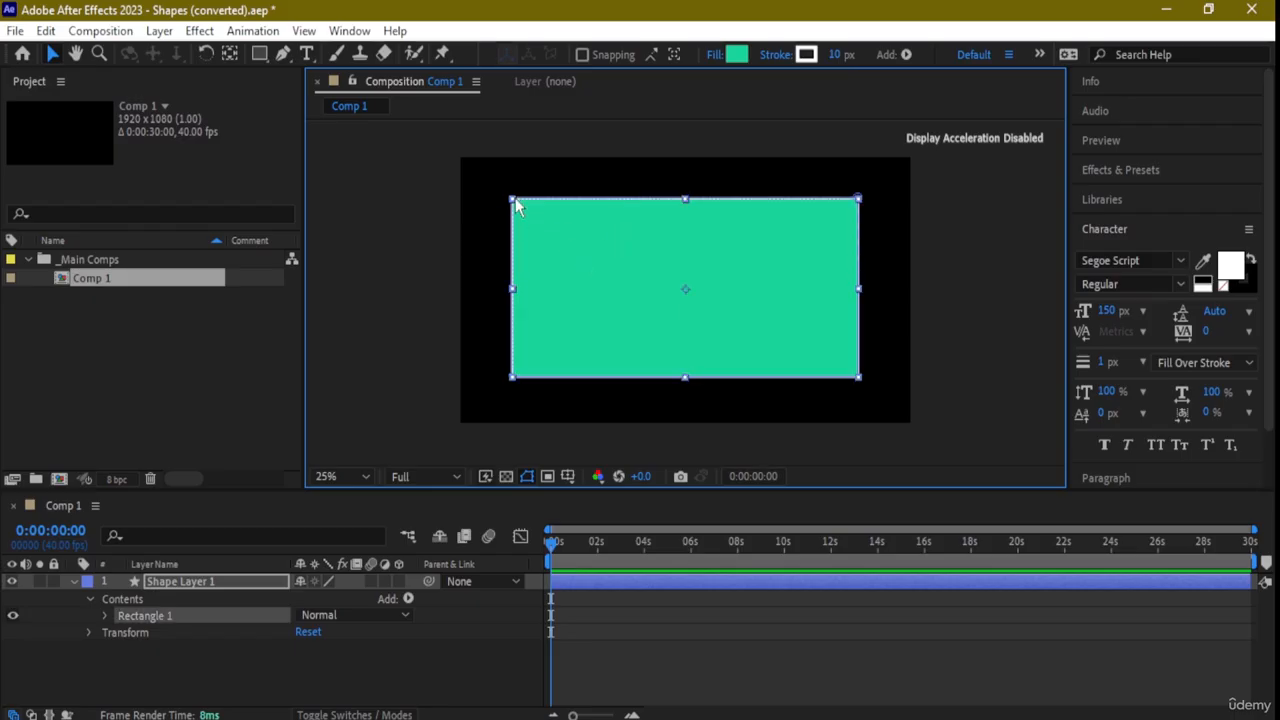
# Pan the composition view around with the temporary Hand tool and deselect the rectangle.
pyautogui.press('space')
pyautogui.moveTo(511, 195); pyautogui.dragTo(480, 186)
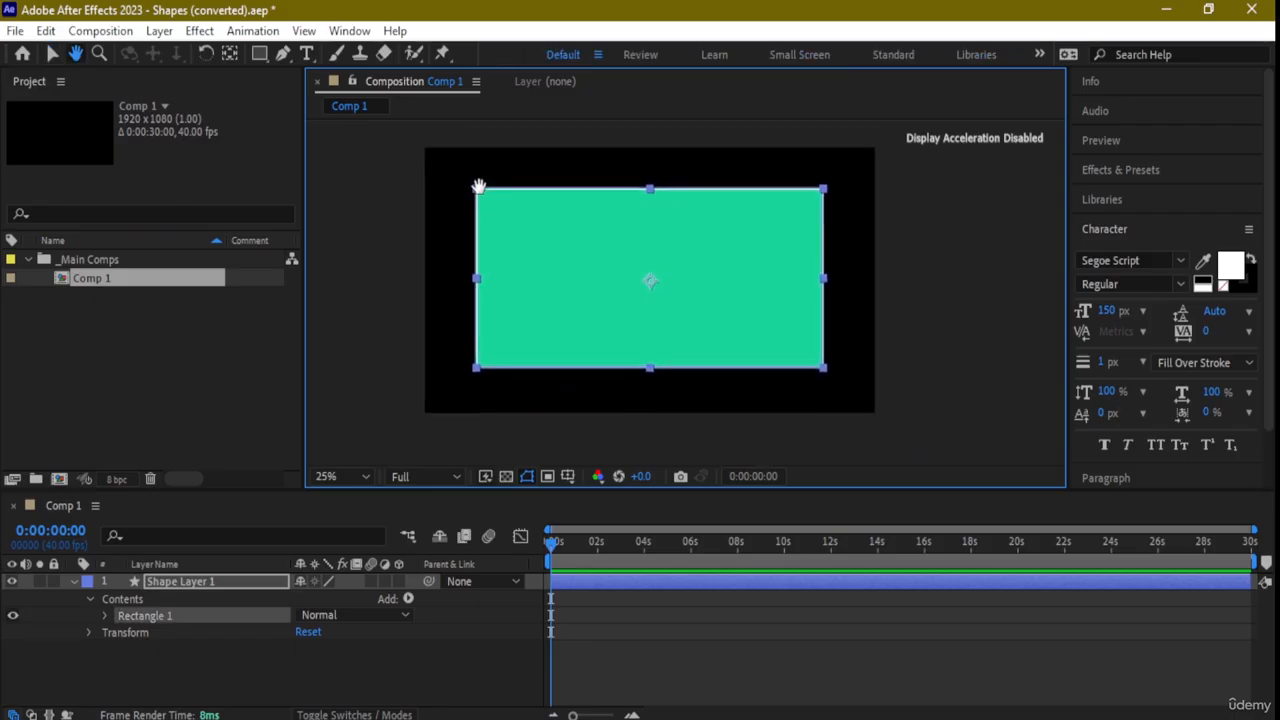
pyautogui.moveTo(869, 279); pyautogui.dragTo(1003, 277)
pyautogui.moveTo(939, 322); pyautogui.dragTo(891, 368)
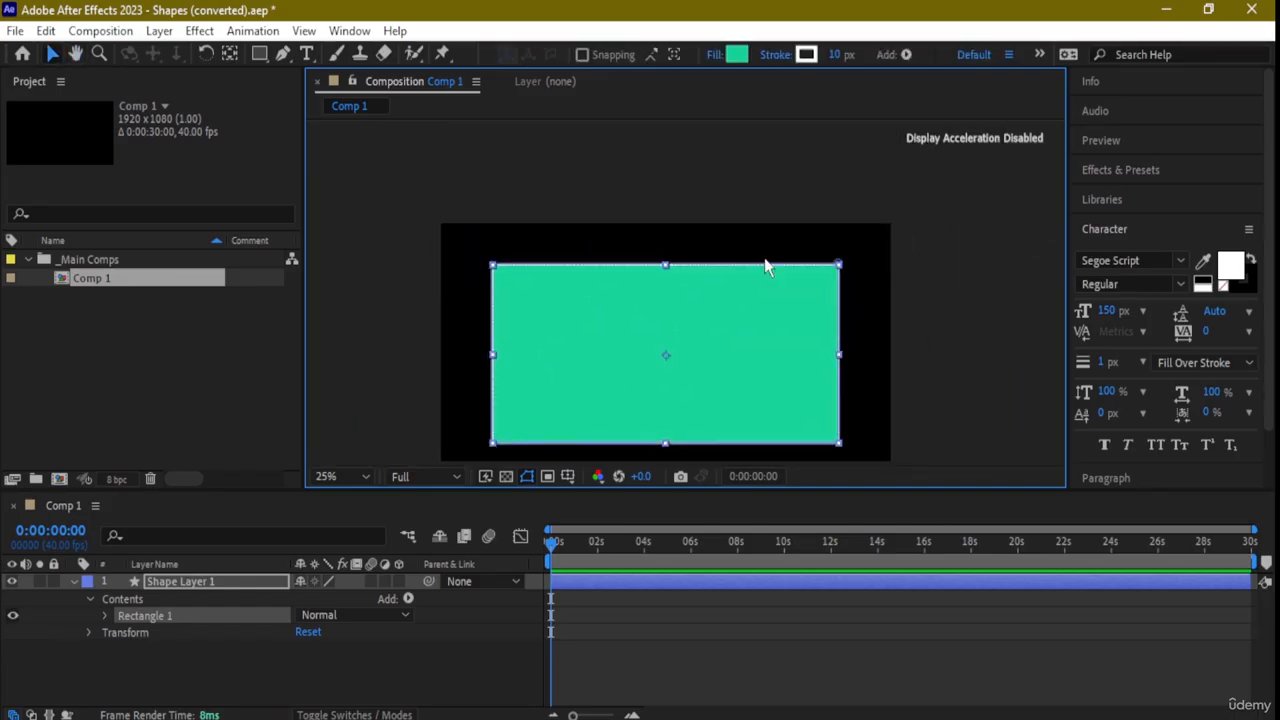
pyautogui.moveTo(934, 275); pyautogui.dragTo(937, 237)
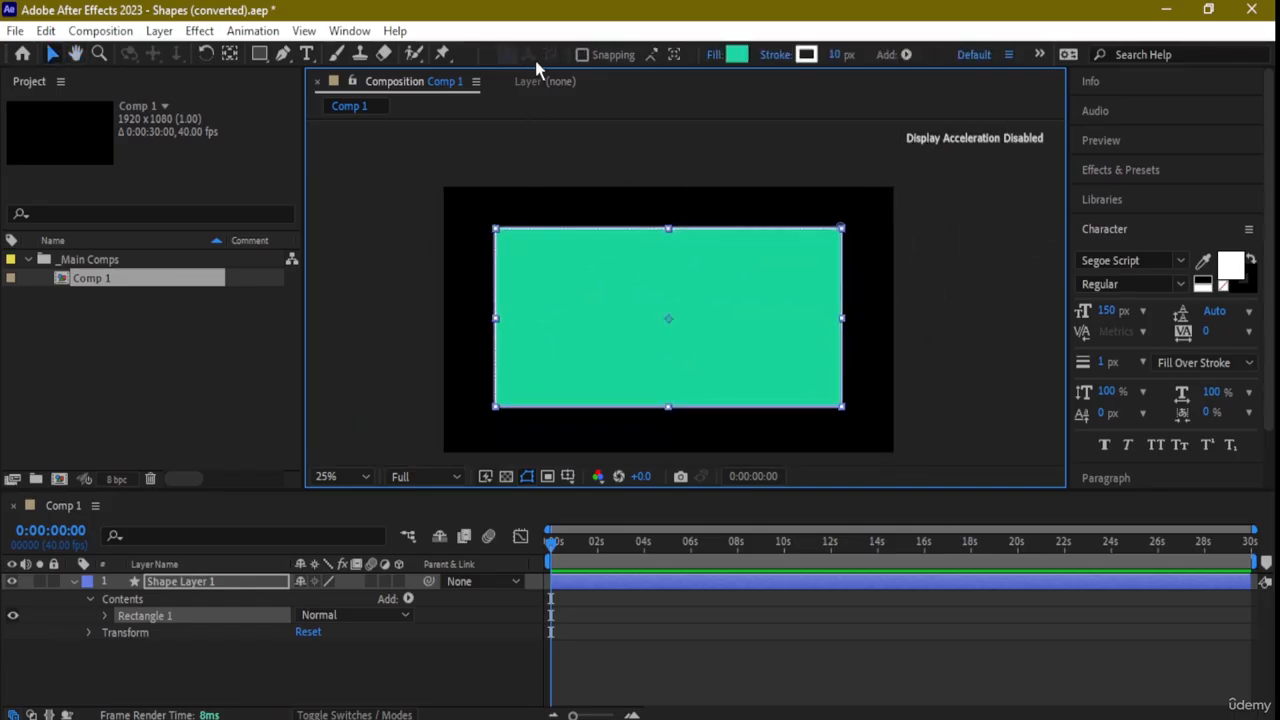
pyautogui.click(360, 268)
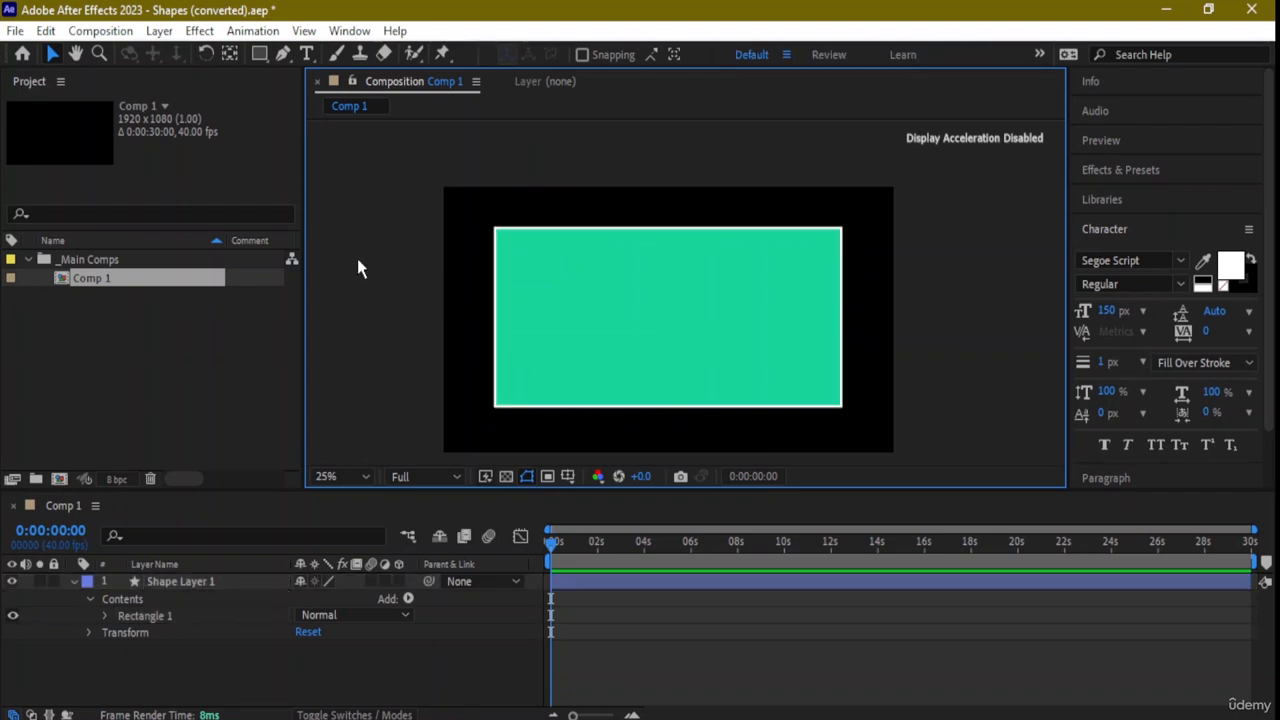
# Examine the Path and Stroke properties of Rectangle 1 in Shape Layer 1, collapsing both groups again.
pyautogui.click(174, 585)
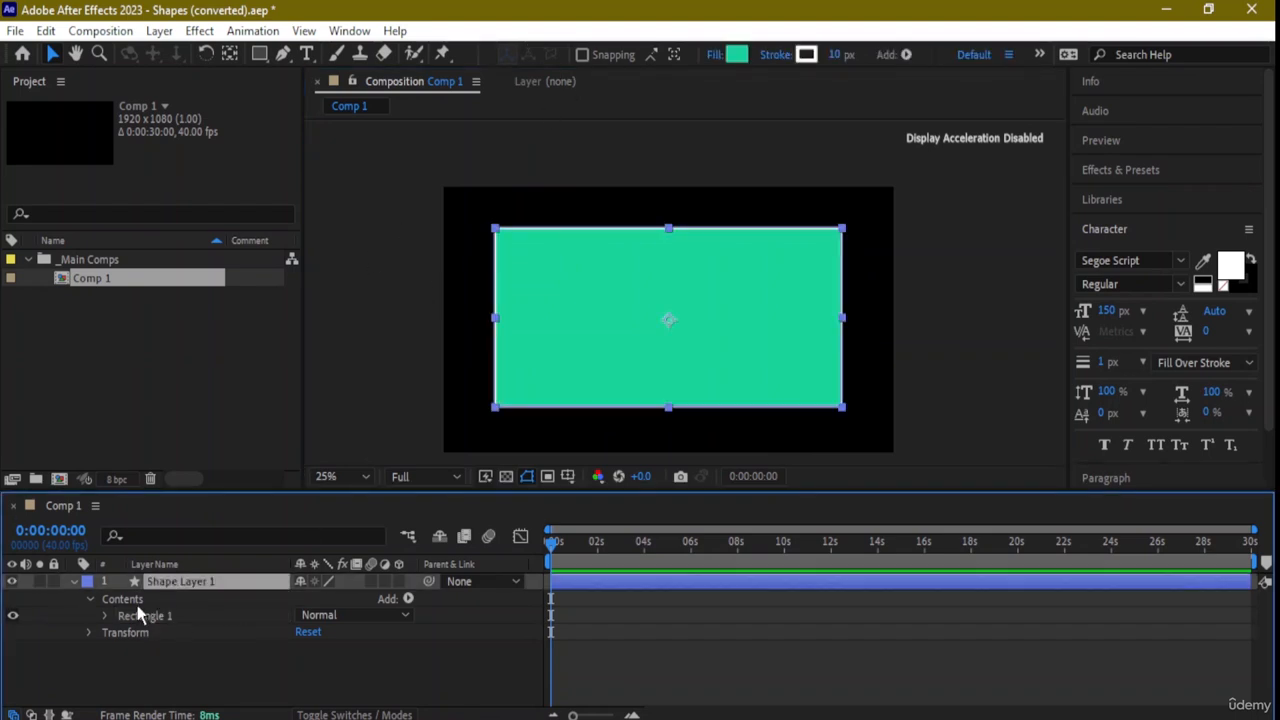
pyautogui.click(106, 616)
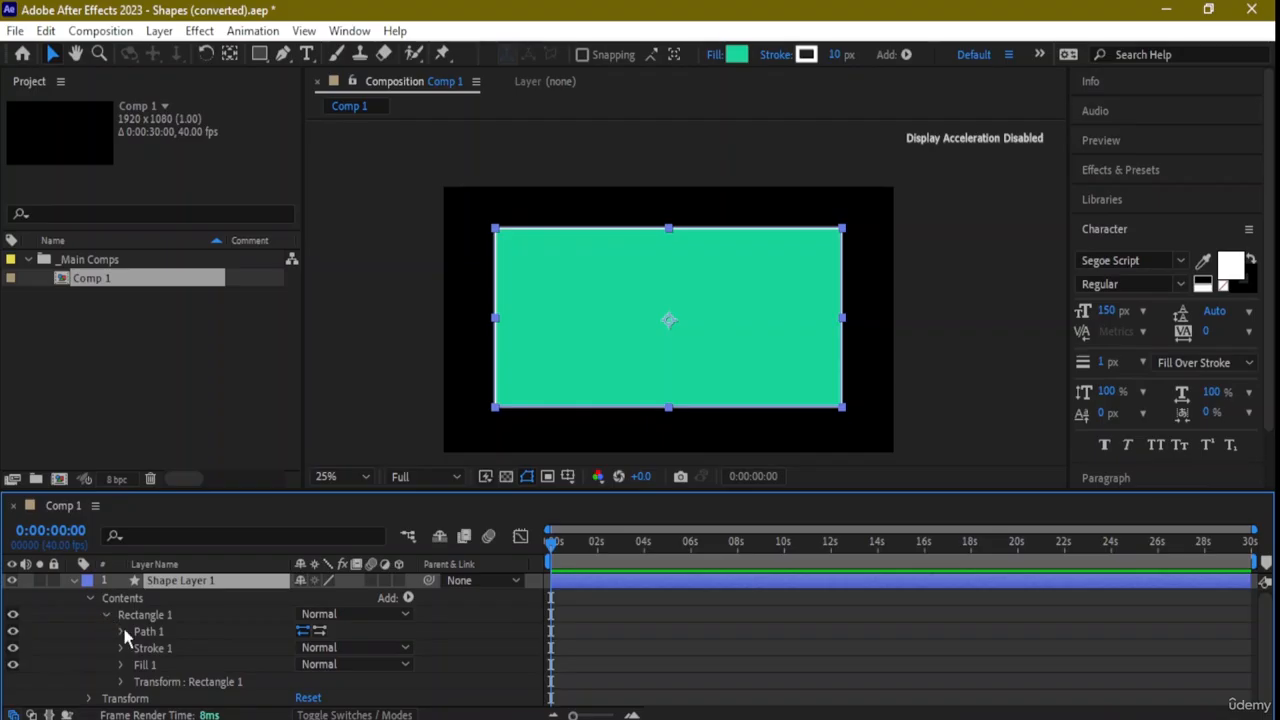
pyautogui.click(120, 631)
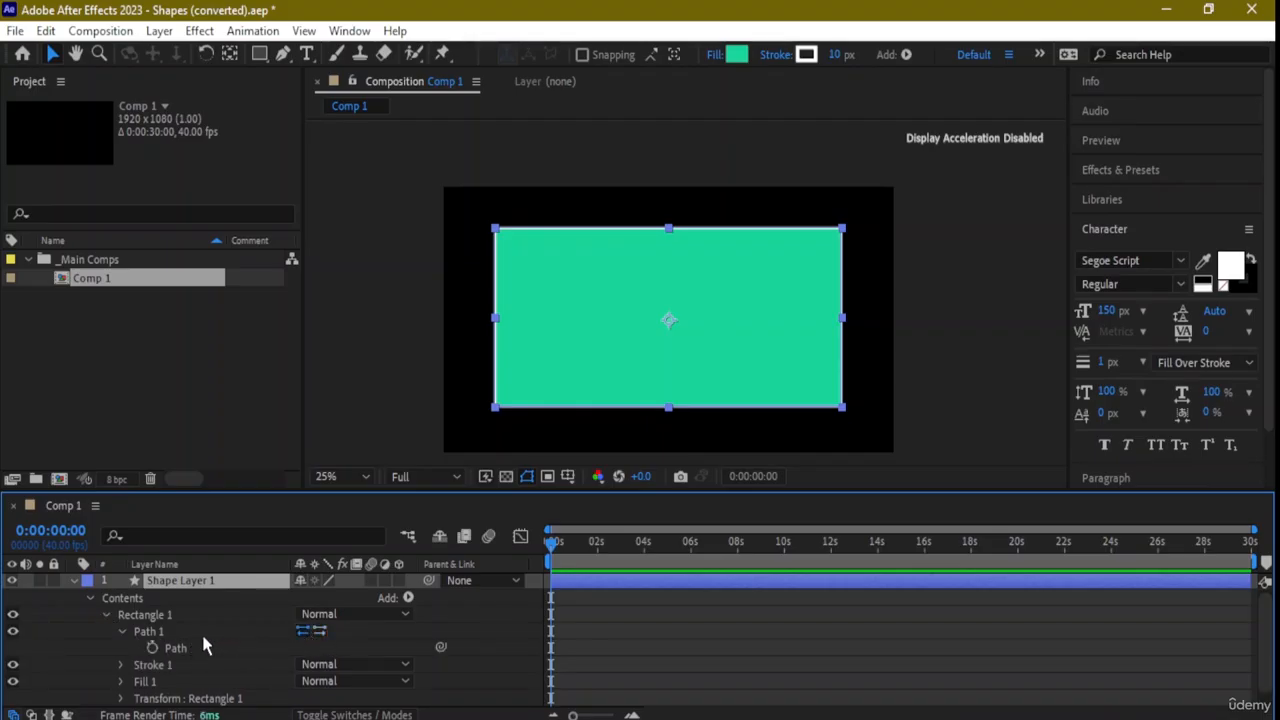
pyautogui.click(120, 664)
pyautogui.scroll(-3, 141, 648)
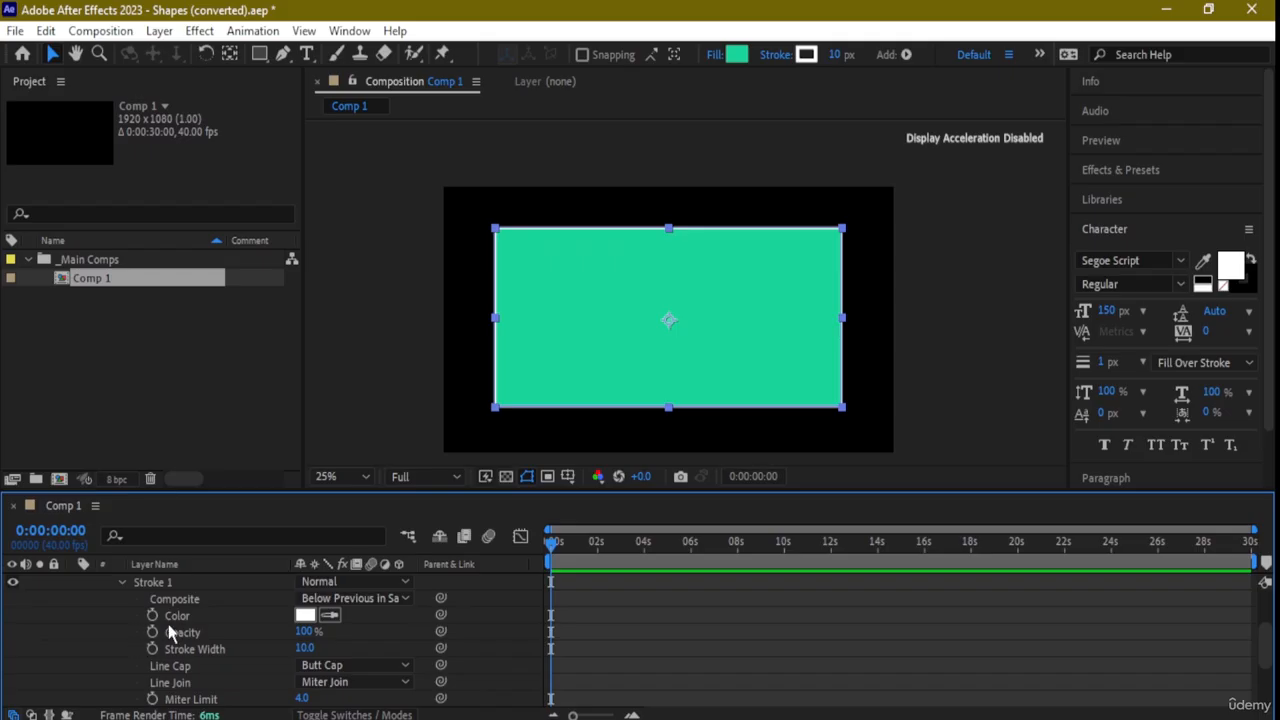
pyautogui.scroll(-2, 185, 652)
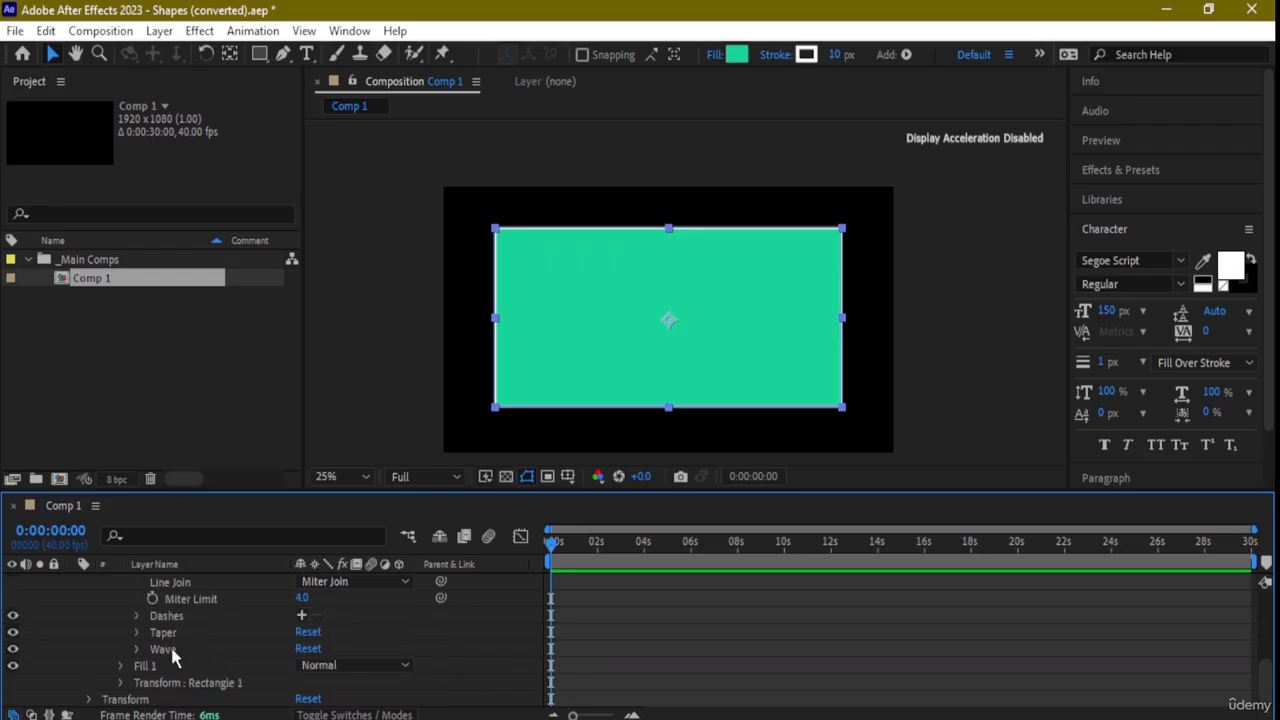
pyautogui.scroll(1, 183, 633)
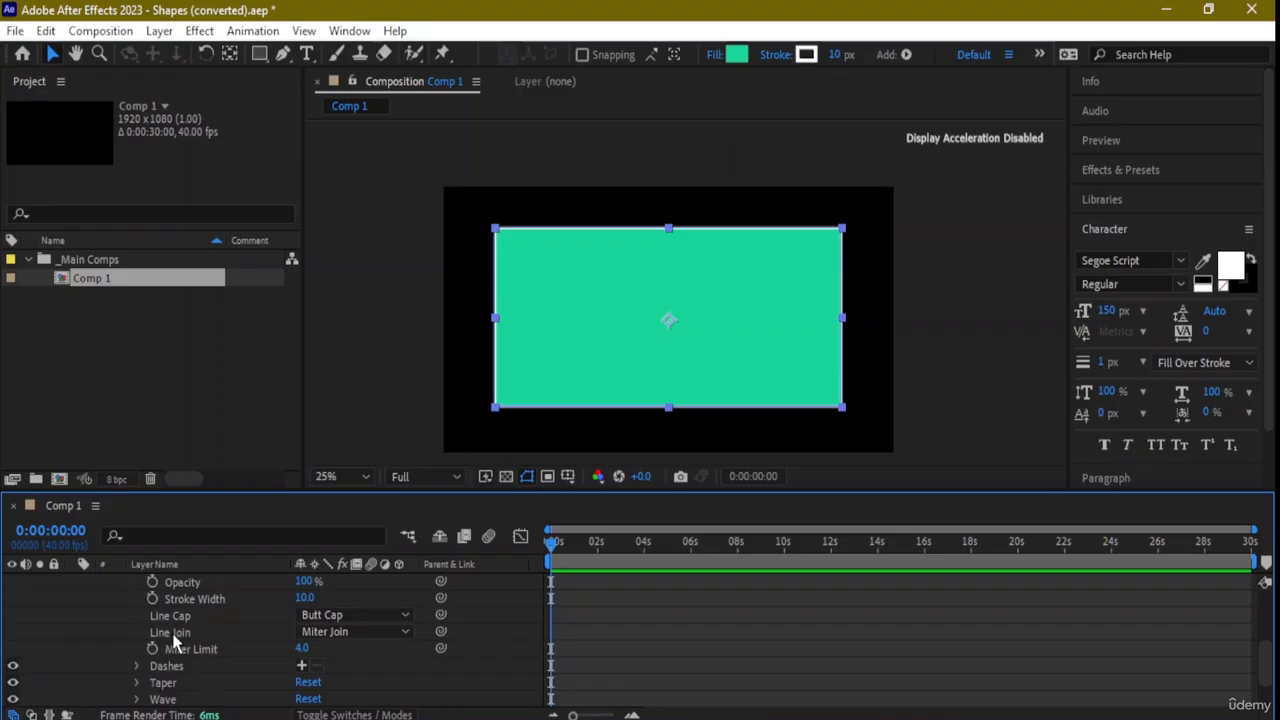
pyautogui.scroll(2, 185, 620)
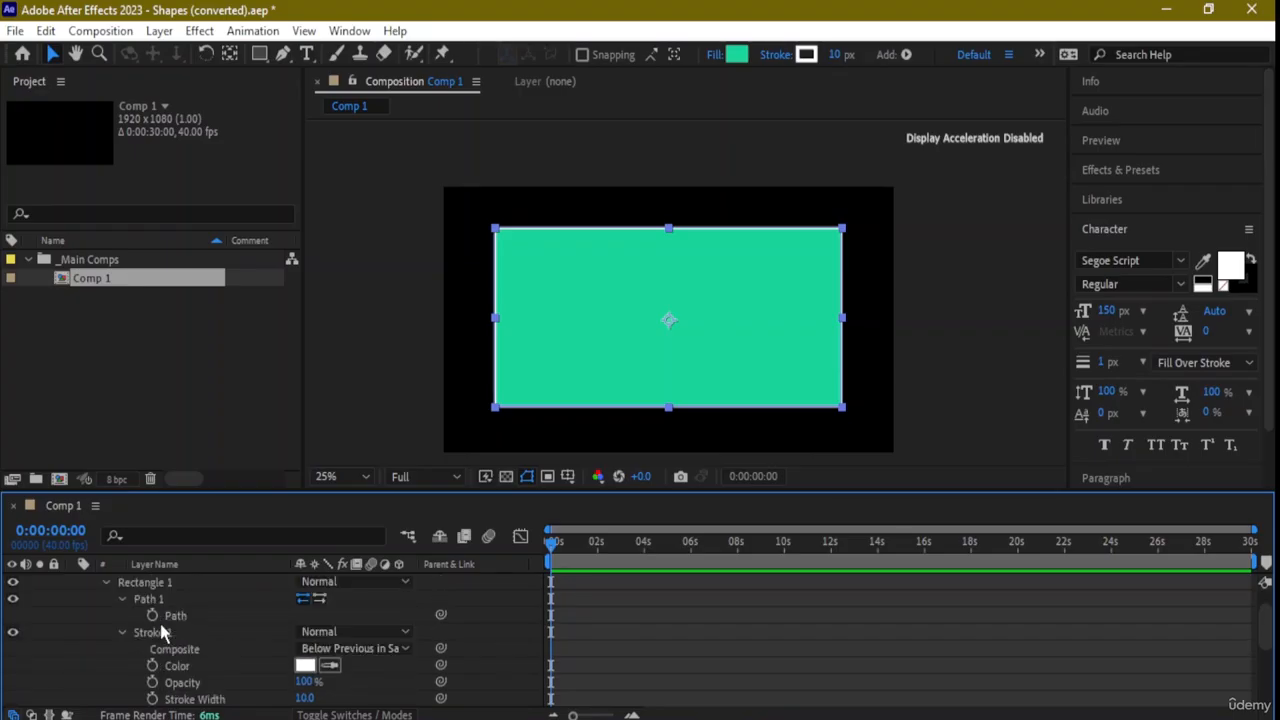
pyautogui.click(121, 632)
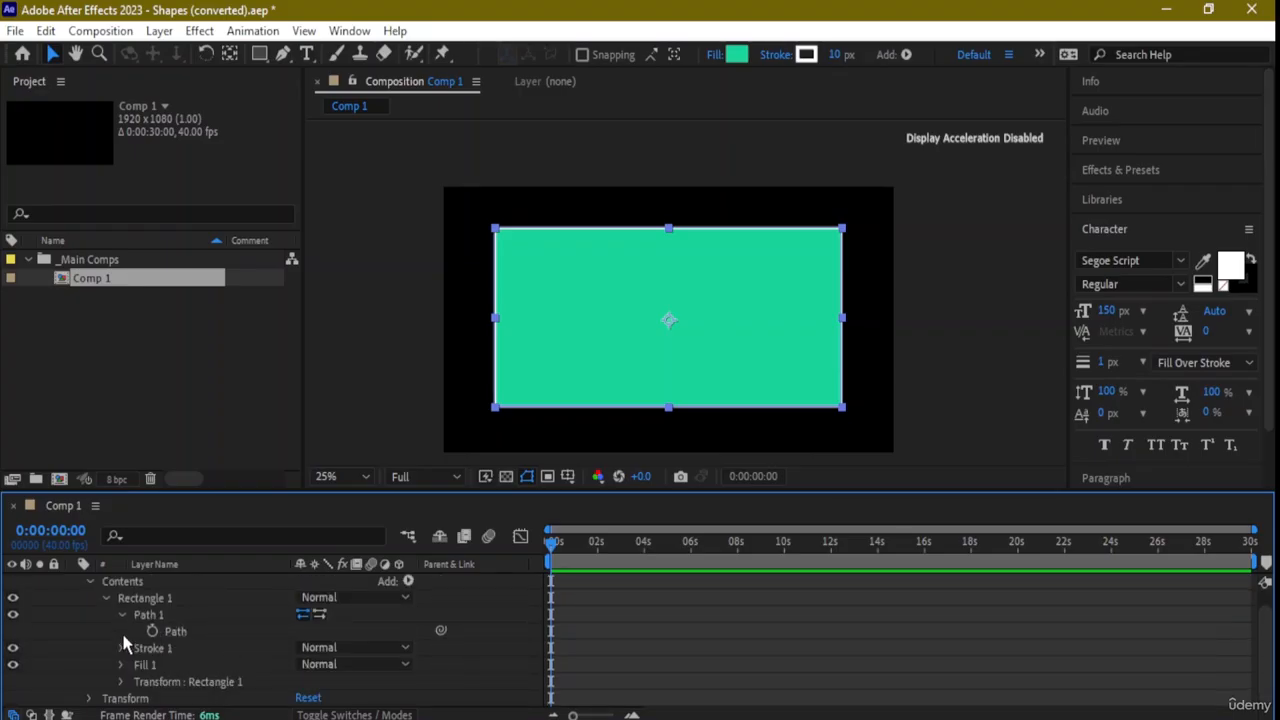
pyautogui.click(122, 614)
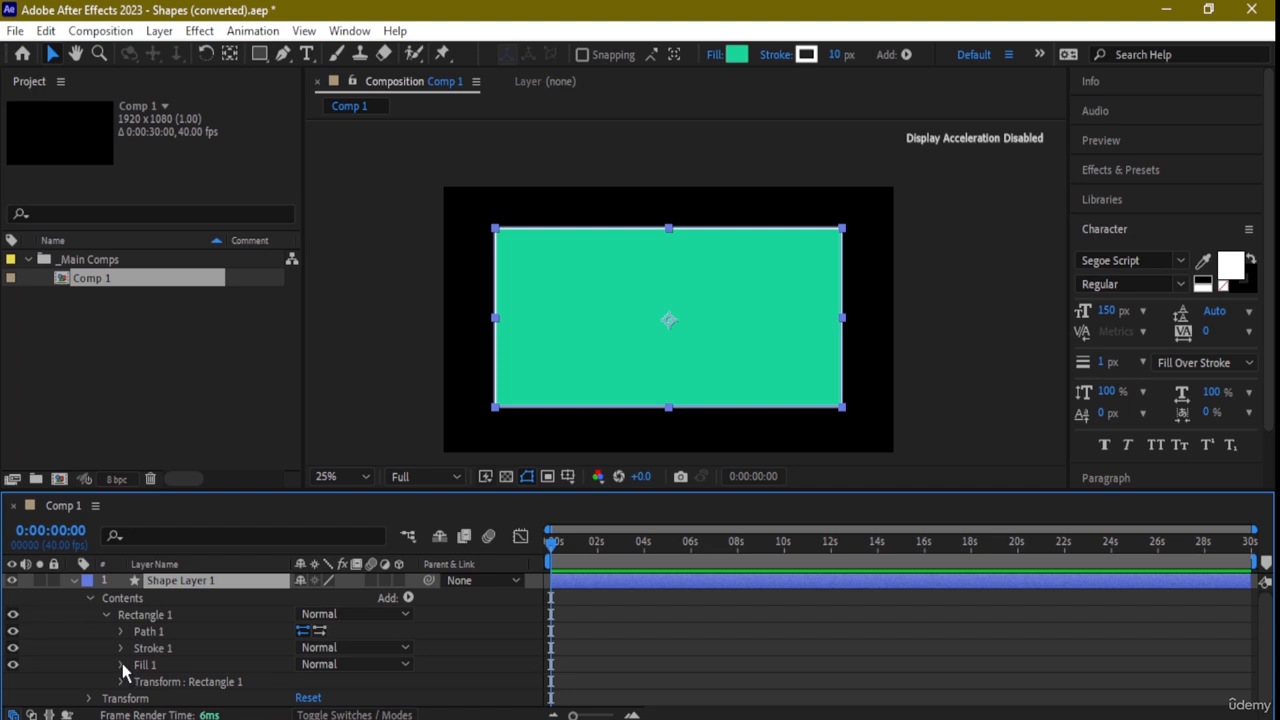
# Examine Rectangle 1's Fill and transform properties and the layer's own Transform properties, collapsing the groups again.
pyautogui.click(122, 665)
pyautogui.scroll(-2, 127, 659)
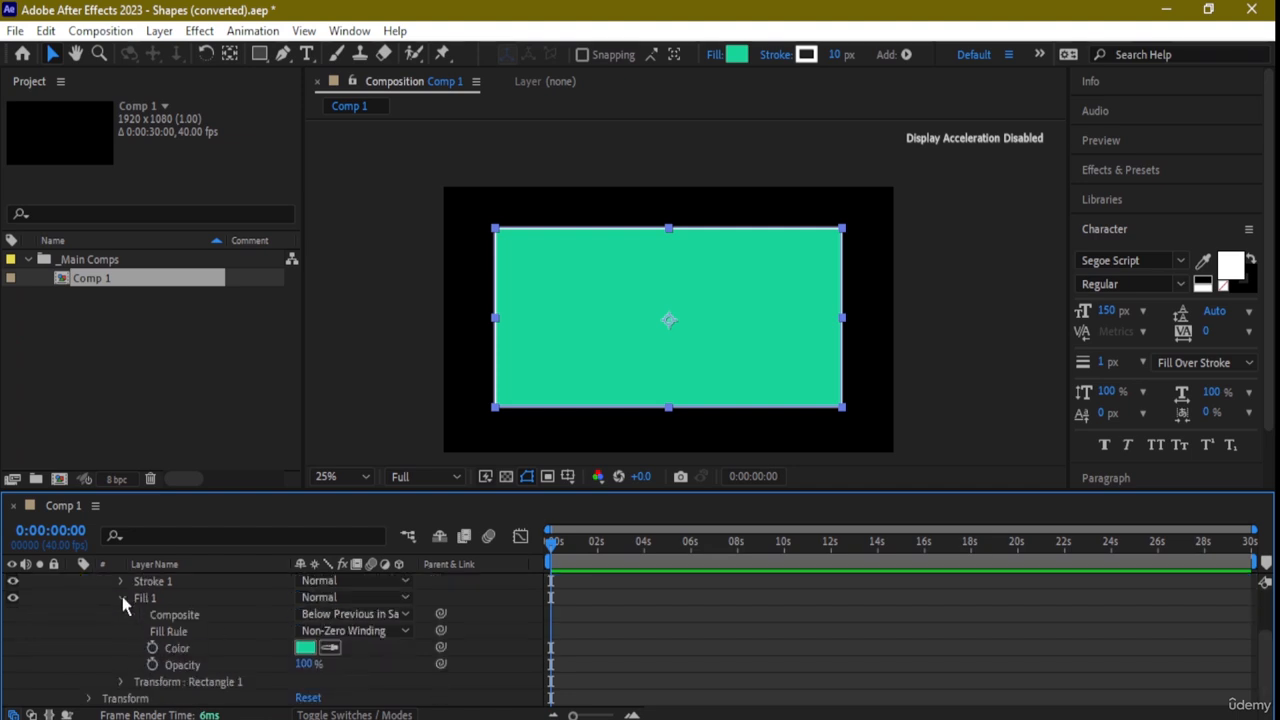
pyautogui.click(121, 599)
pyautogui.click(120, 684)
pyautogui.scroll(-3, 134, 686)
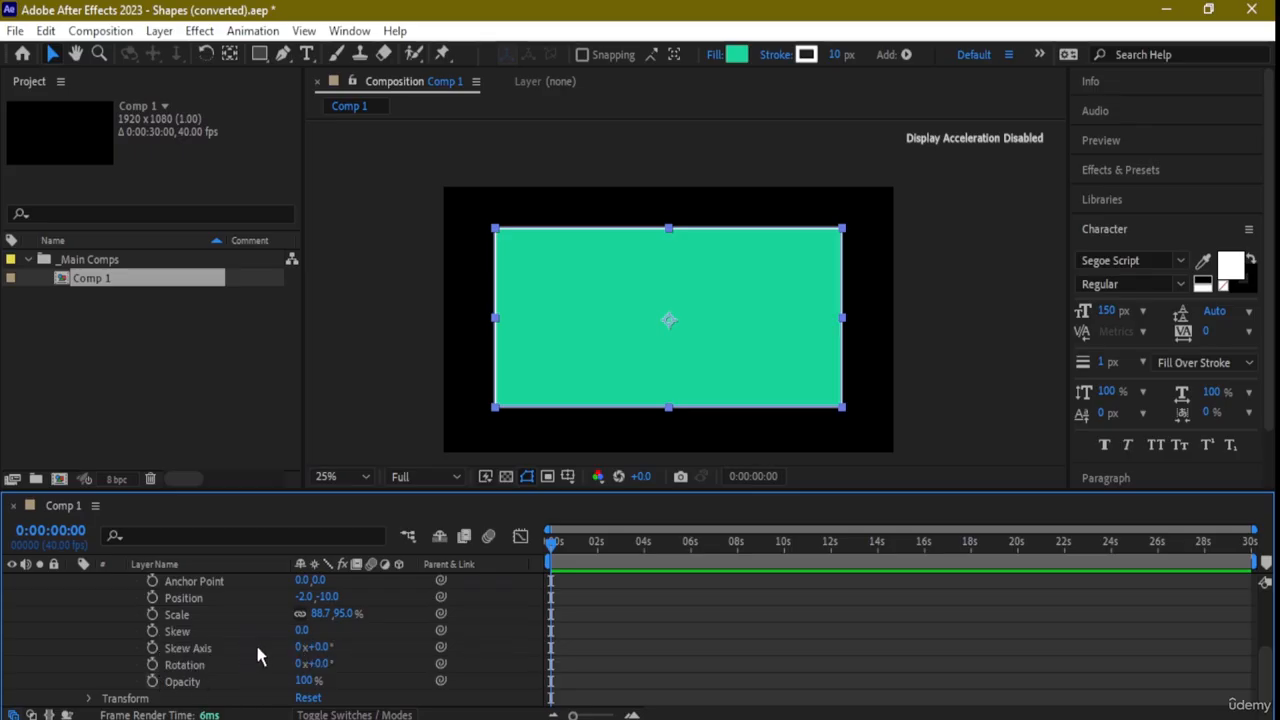
pyautogui.scroll(2, 130, 686)
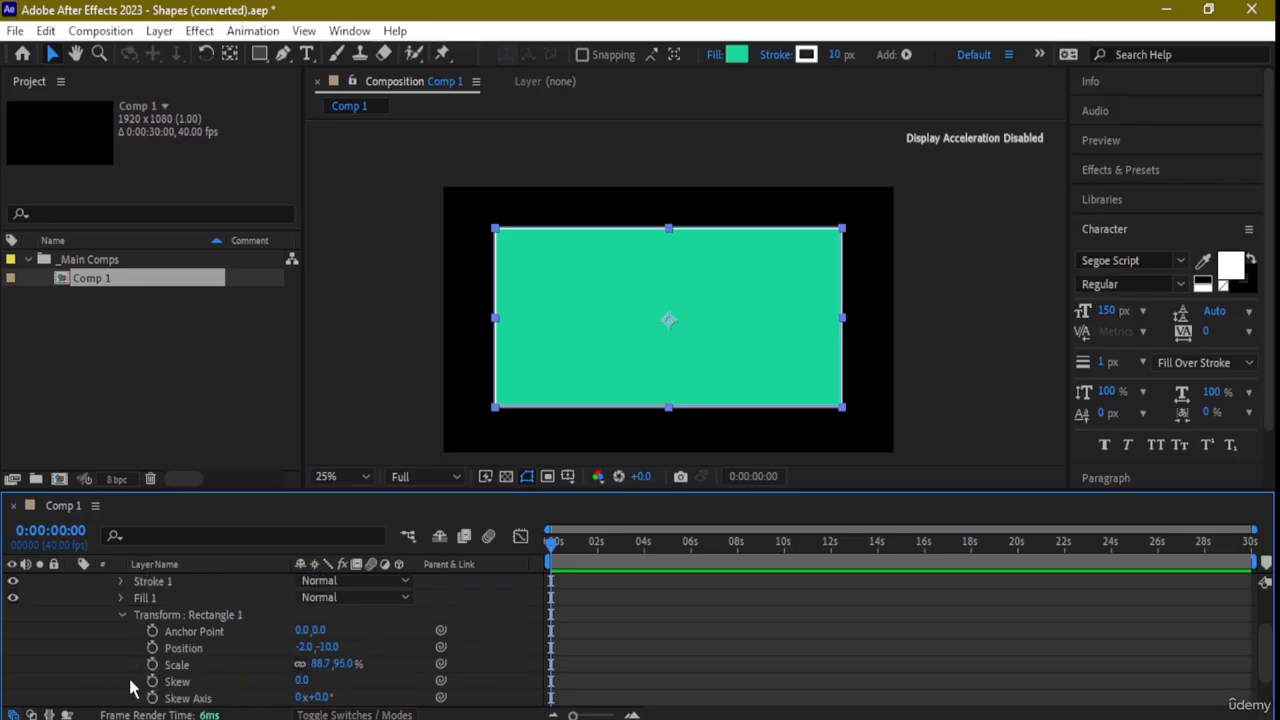
pyautogui.scroll(-2, 133, 686)
pyautogui.click(90, 698)
pyautogui.scroll(-2, 130, 686)
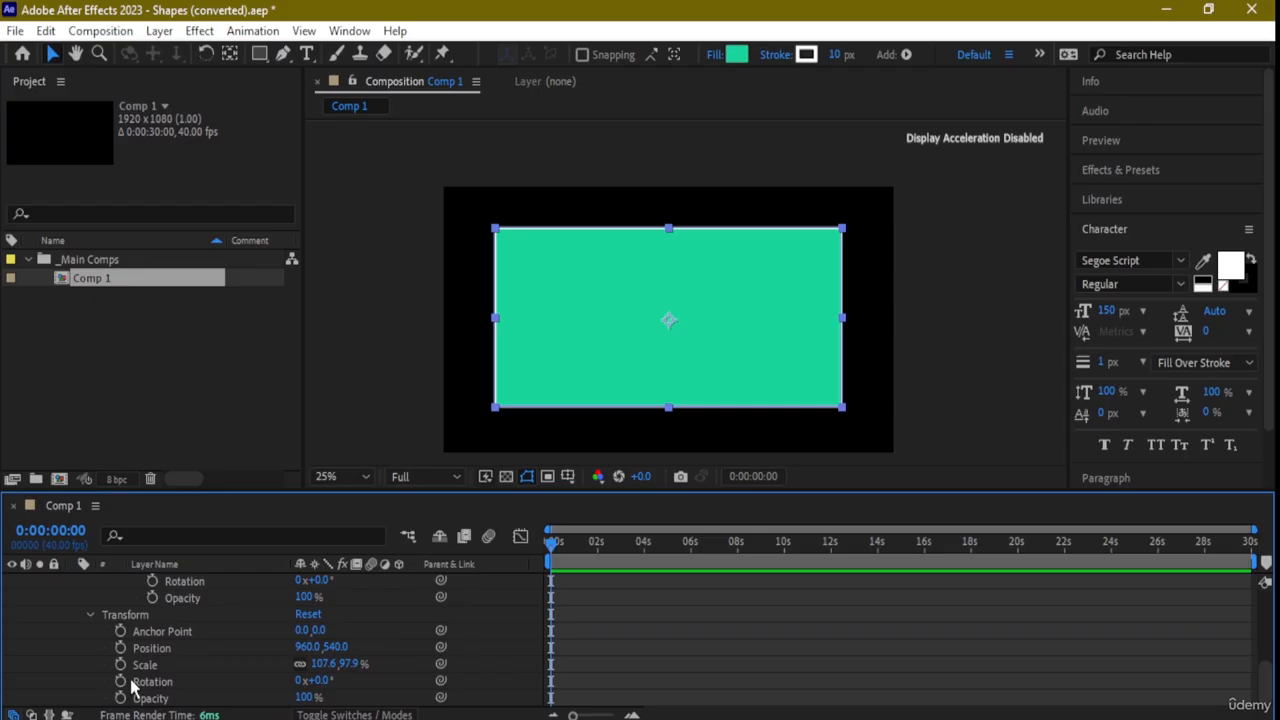
pyautogui.scroll(2, 92, 610)
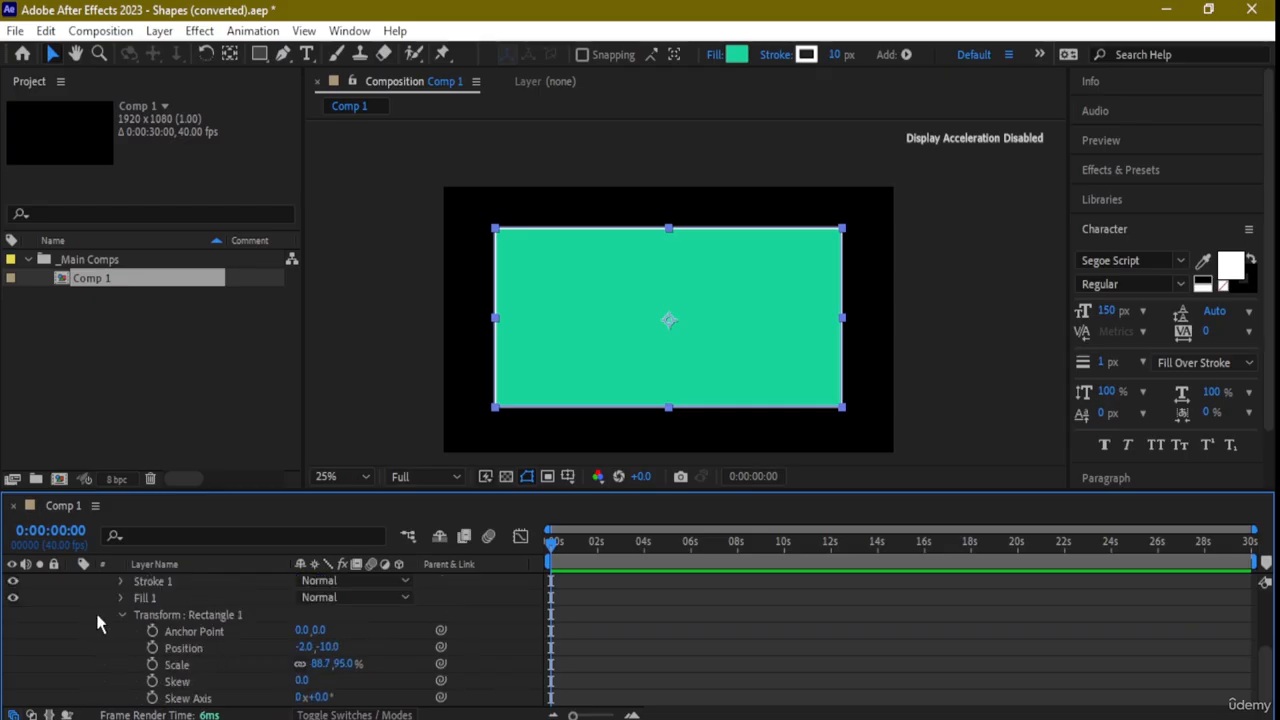
pyautogui.click(123, 615)
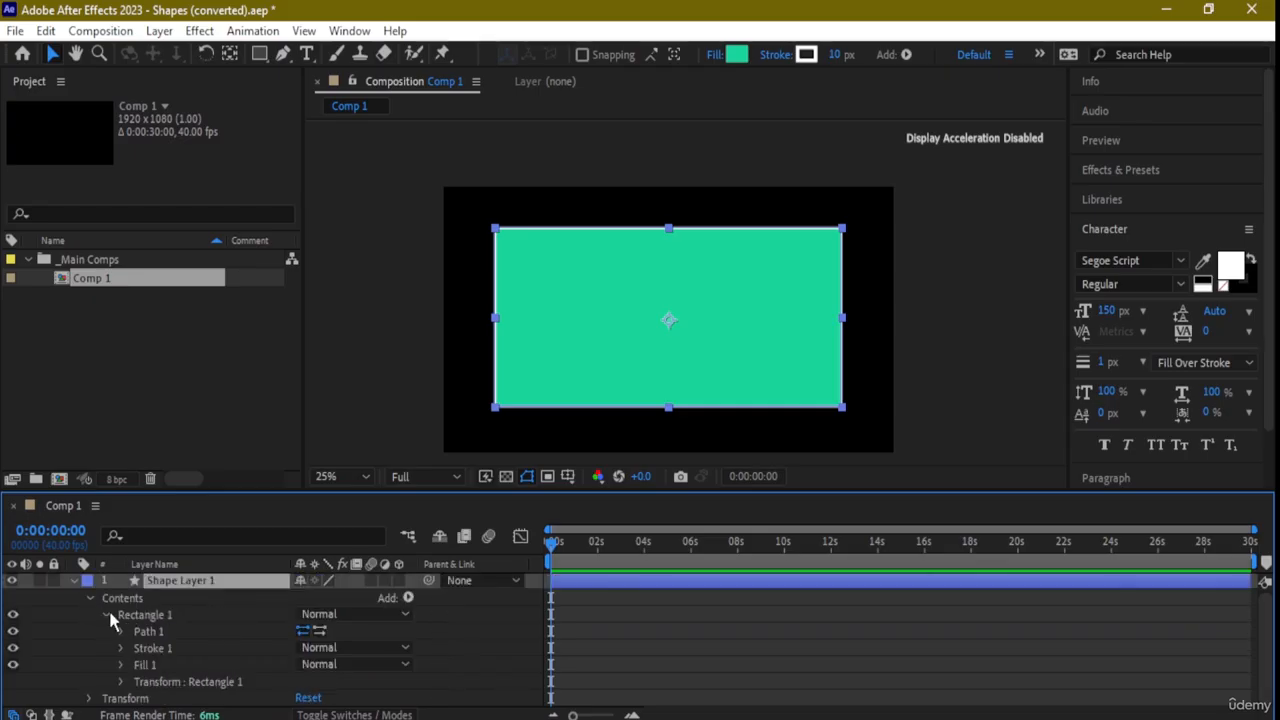
pyautogui.click(90, 598)
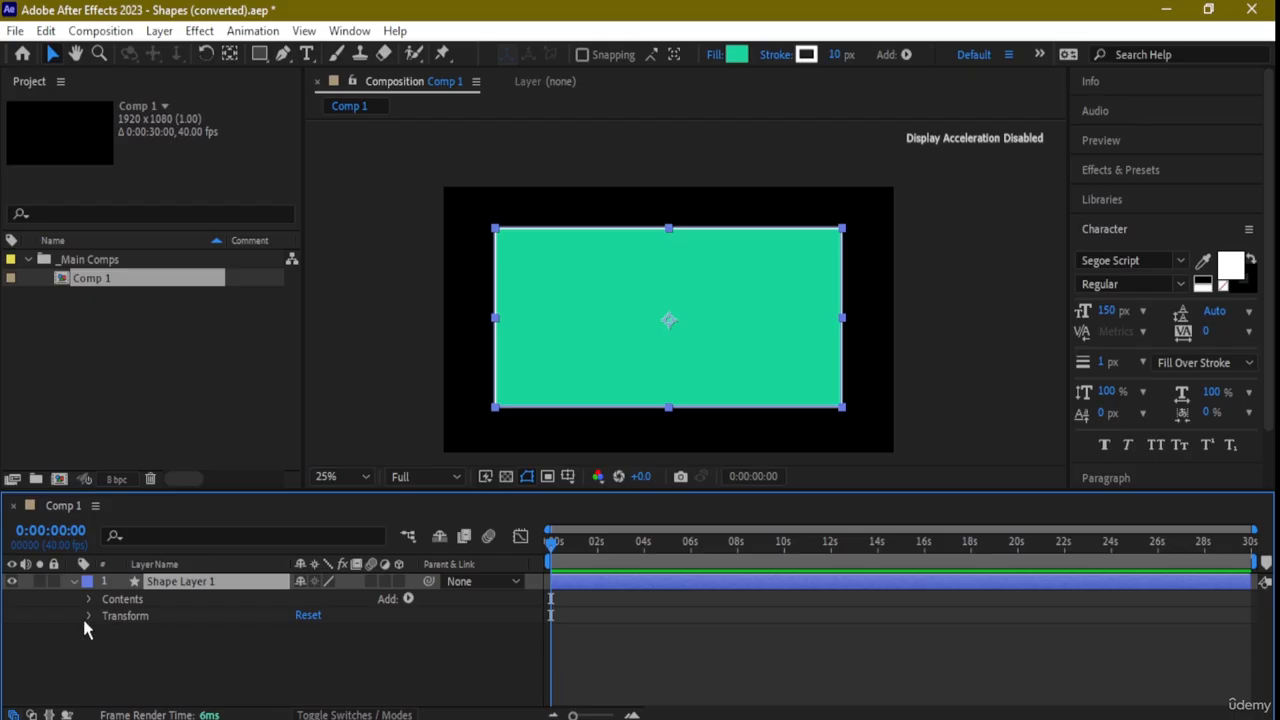
pyautogui.click(74, 582)
pyautogui.click(74, 583)
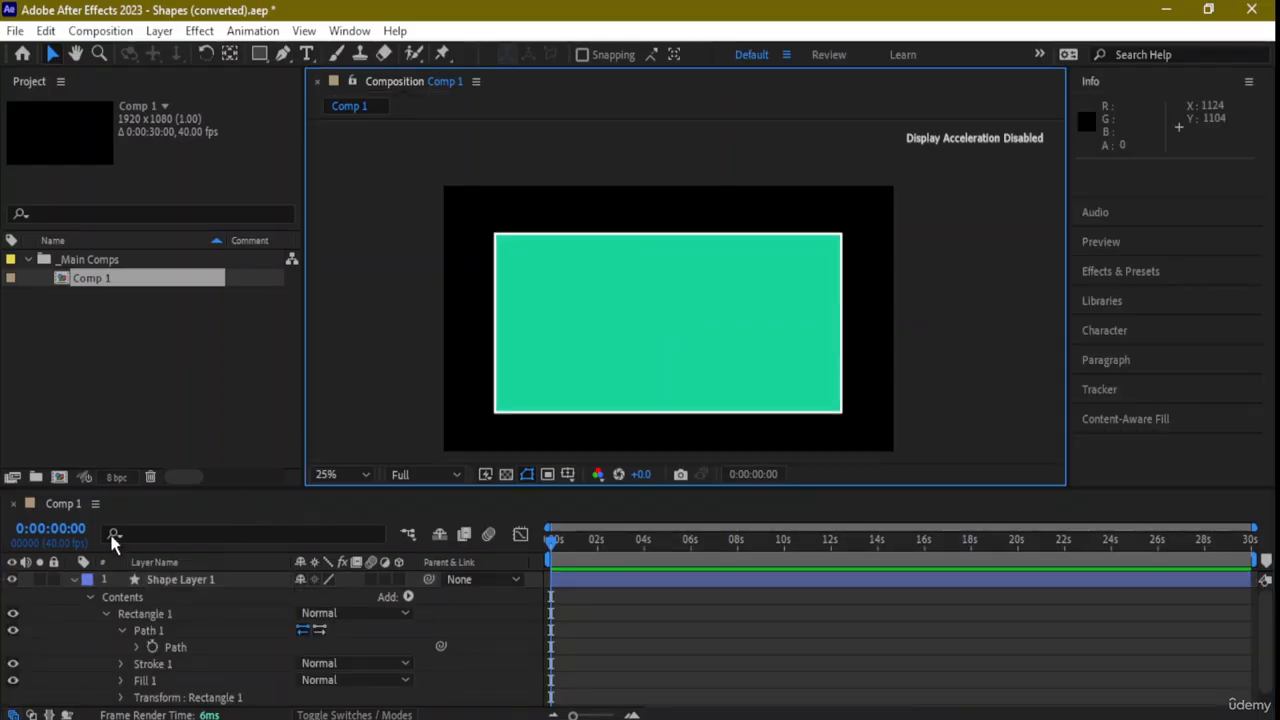
# In Rectangle 1's own transform, set Skew to 28, Skew Axis to 142x+186°, Position to -2, 20 and Anchor Point to 0, 25.
pyautogui.scroll(-1, 120, 632)
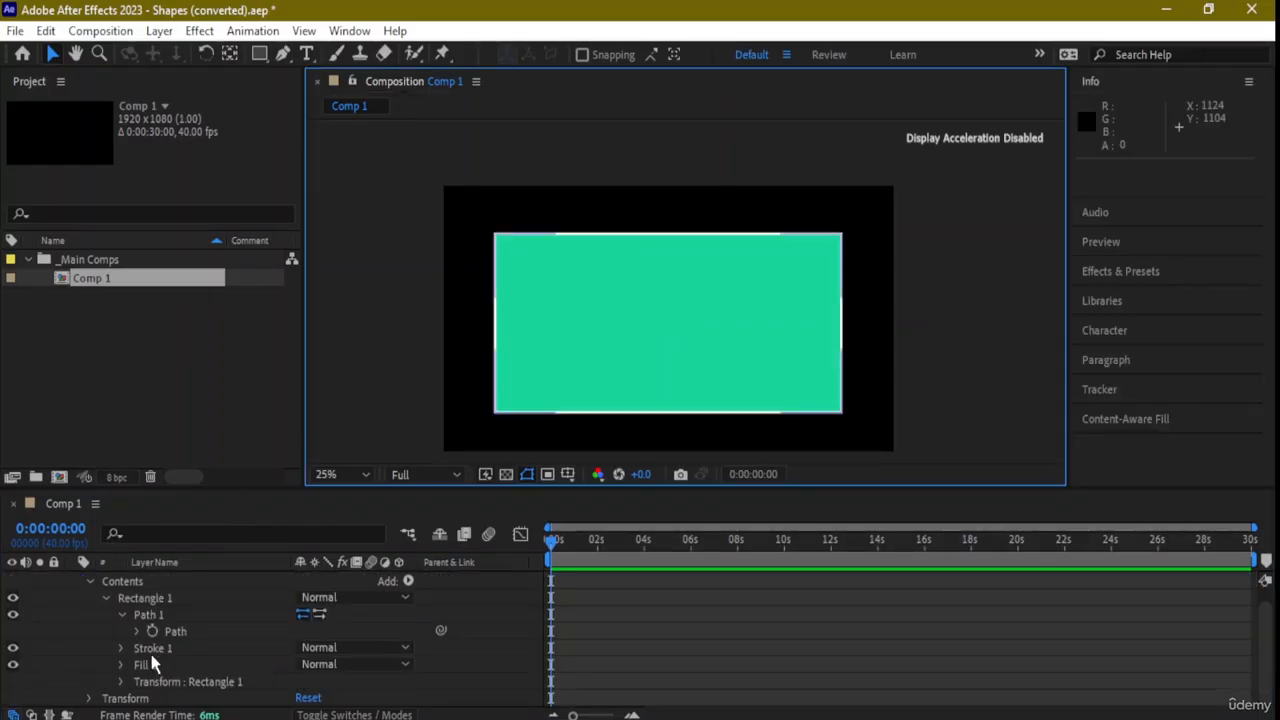
pyautogui.click(121, 681)
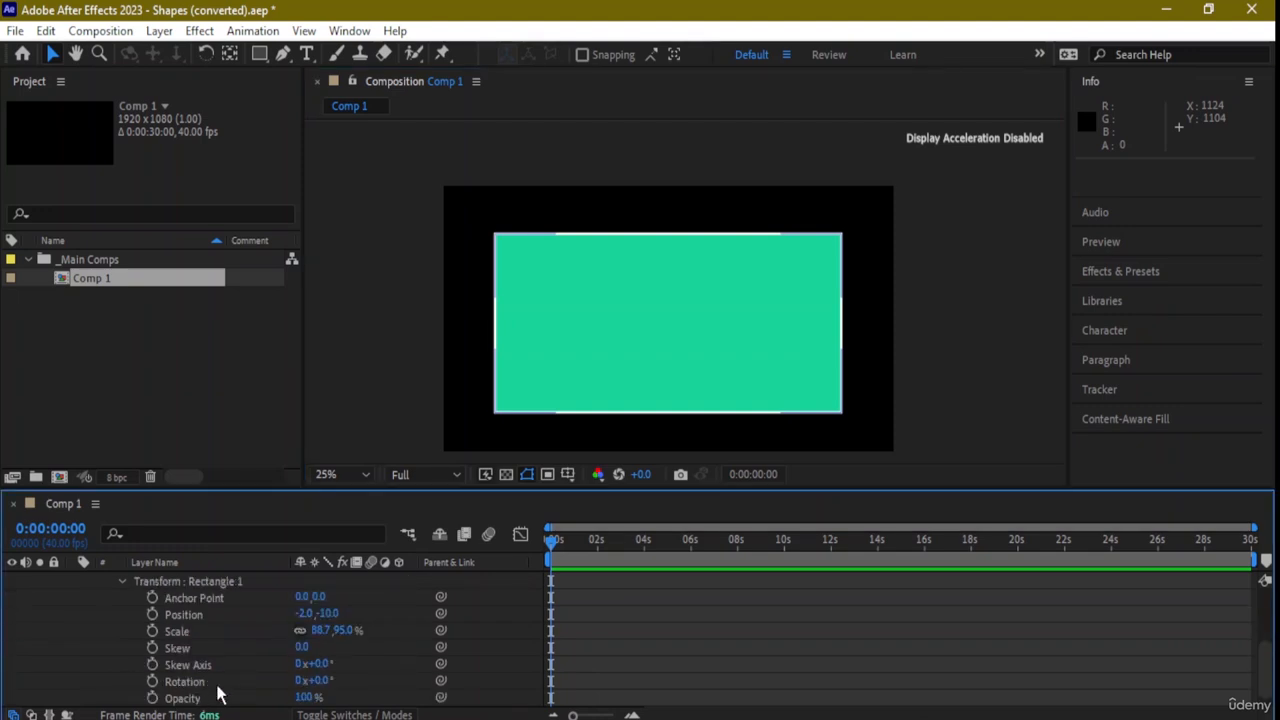
pyautogui.moveTo(302, 647); pyautogui.dragTo(330, 645)
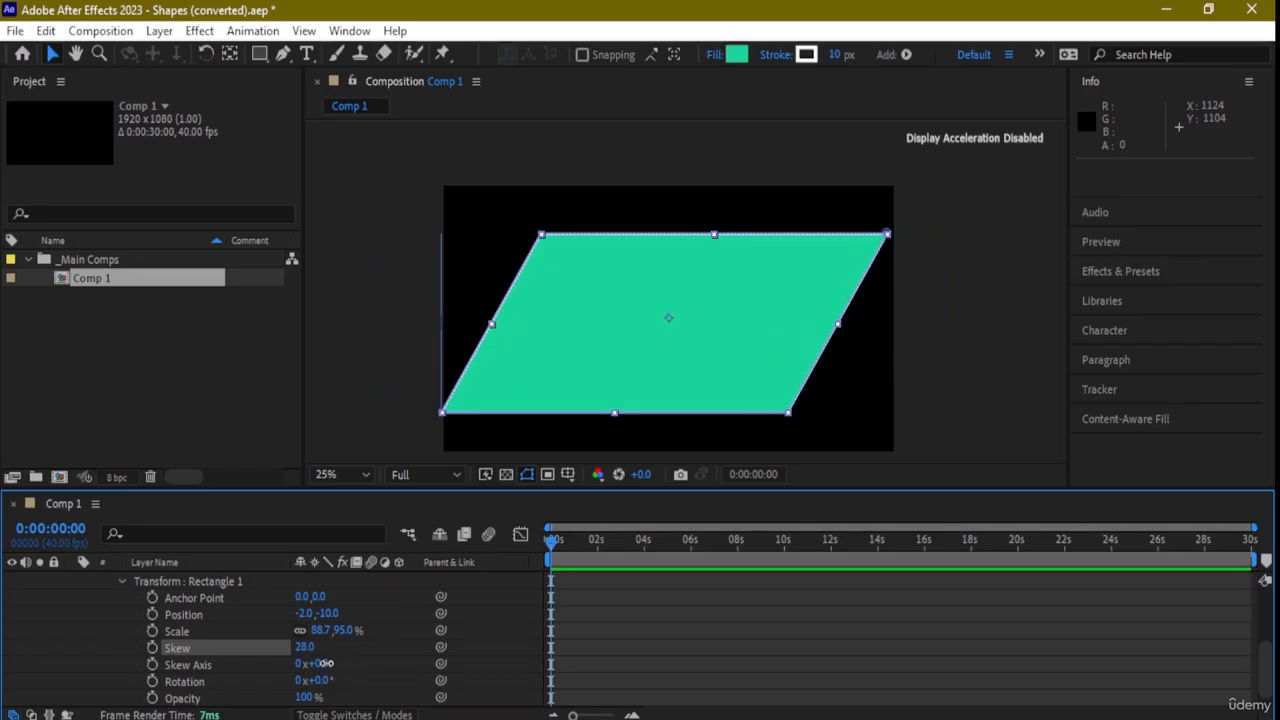
pyautogui.moveTo(320, 663); pyautogui.dragTo(476, 642)
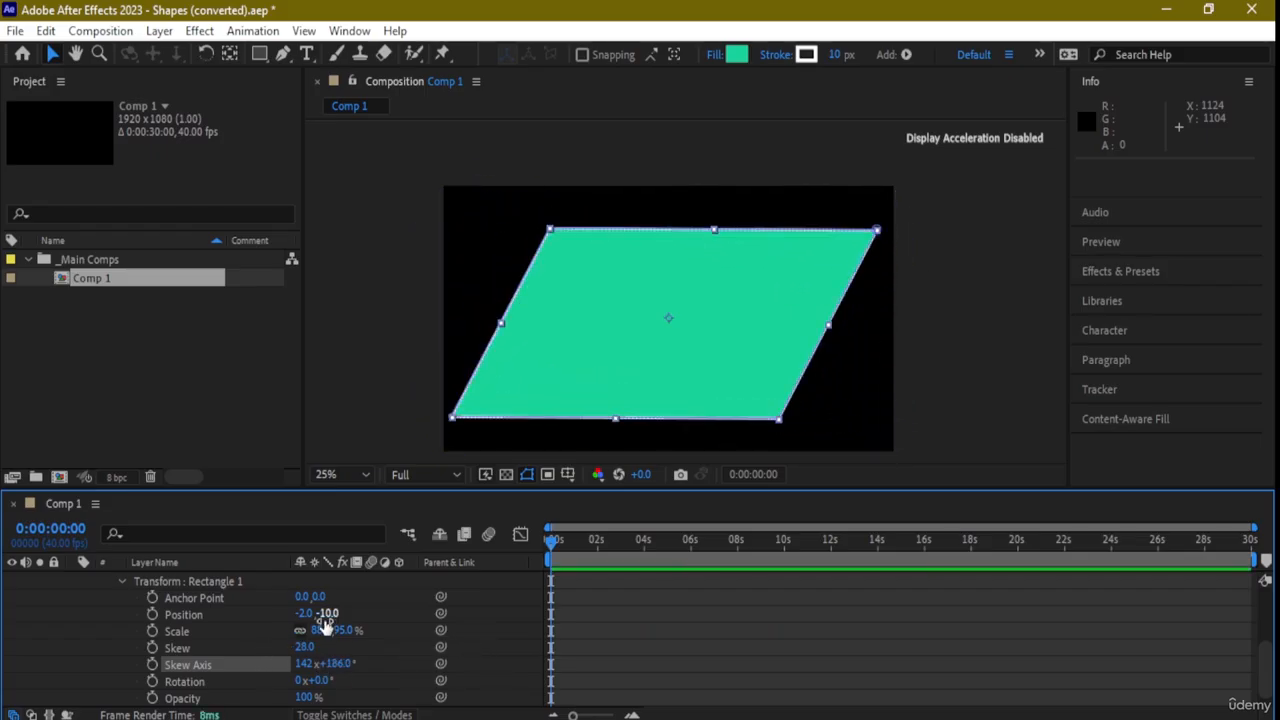
pyautogui.moveTo(329, 614); pyautogui.dragTo(303, 620)
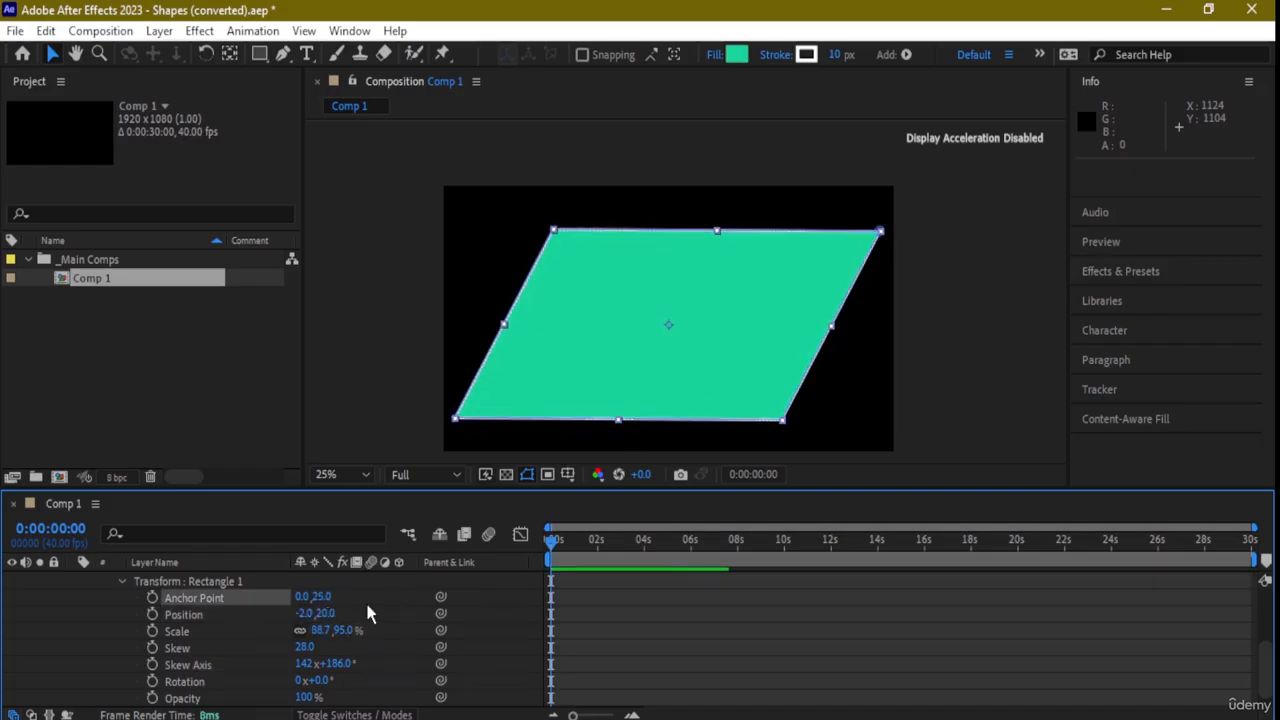
# Rotate the skewed rectangle to about -1.2° with the Rotation tool and move it slightly upward with the Selection tool.
pyautogui.click(206, 54)
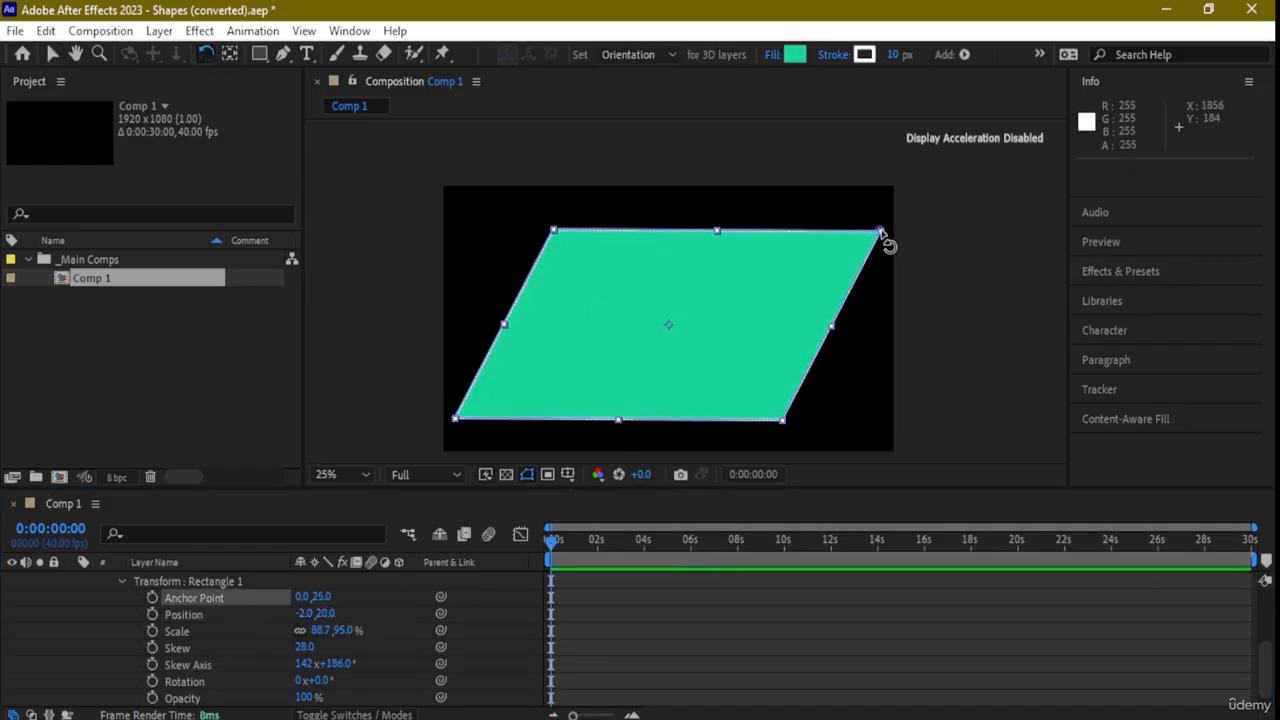
pyautogui.moveTo(888, 243); pyautogui.dragTo(851, 249)
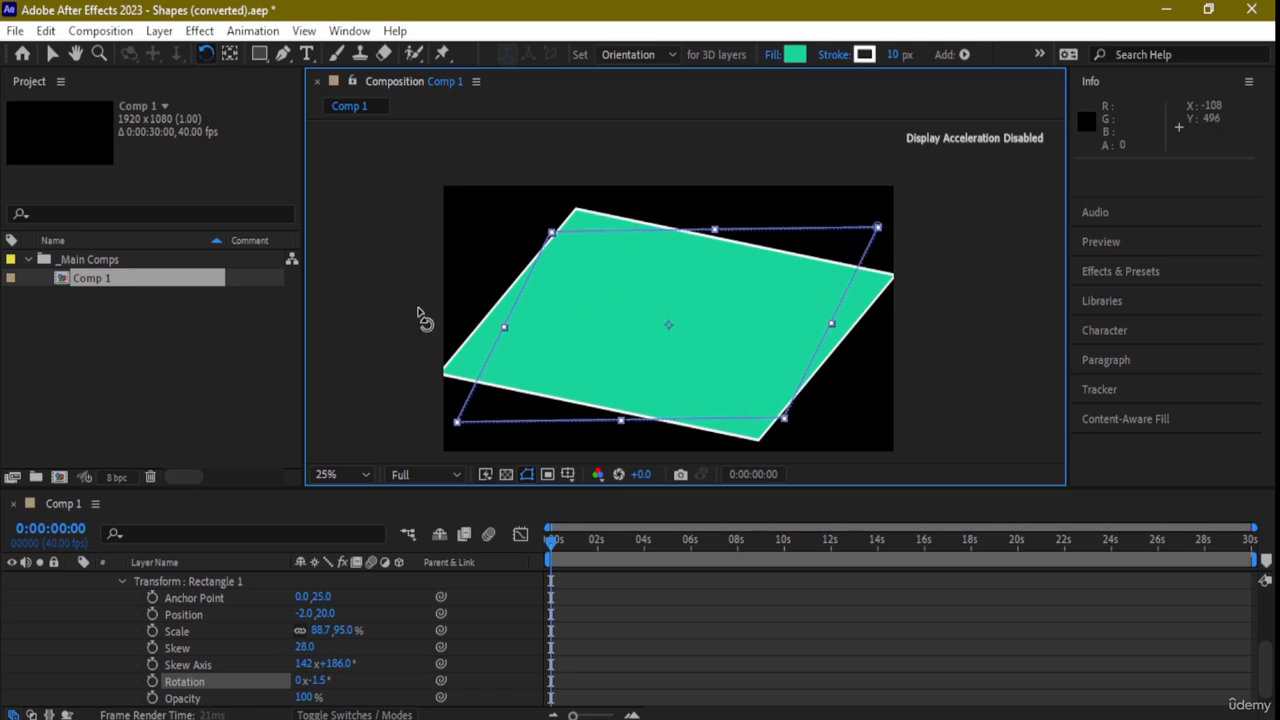
pyautogui.click(50, 54)
pyautogui.moveTo(705, 312); pyautogui.dragTo(701, 299)
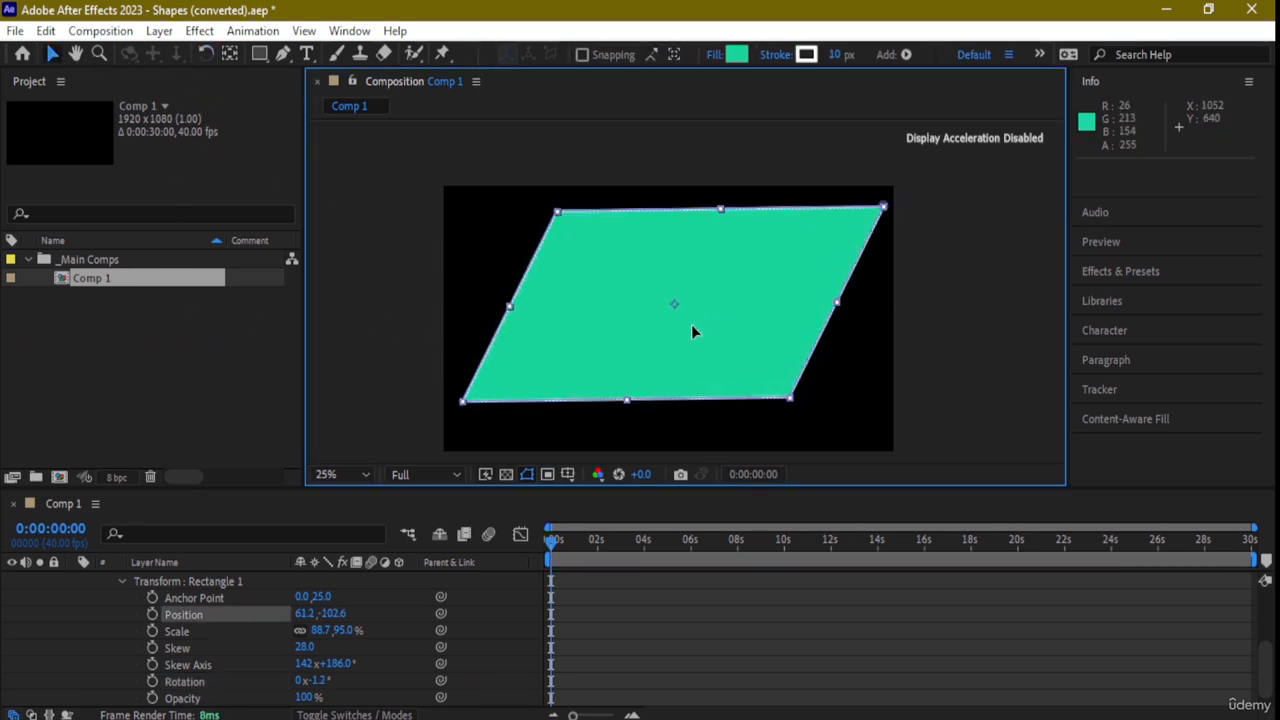
# Collapse the rectangle's property groups and the layer's Contents, and expand the Transform properties of Shape Layer 1.
pyautogui.click(121, 581)
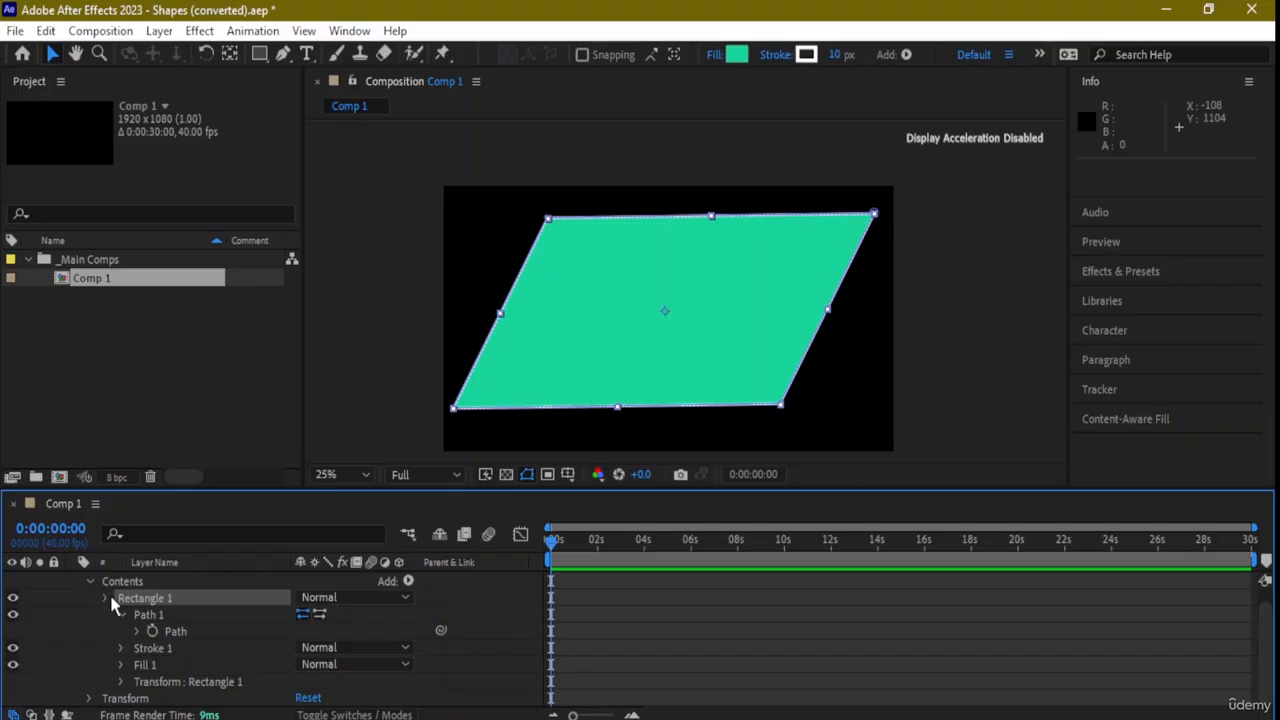
pyautogui.click(106, 598)
pyautogui.click(90, 596)
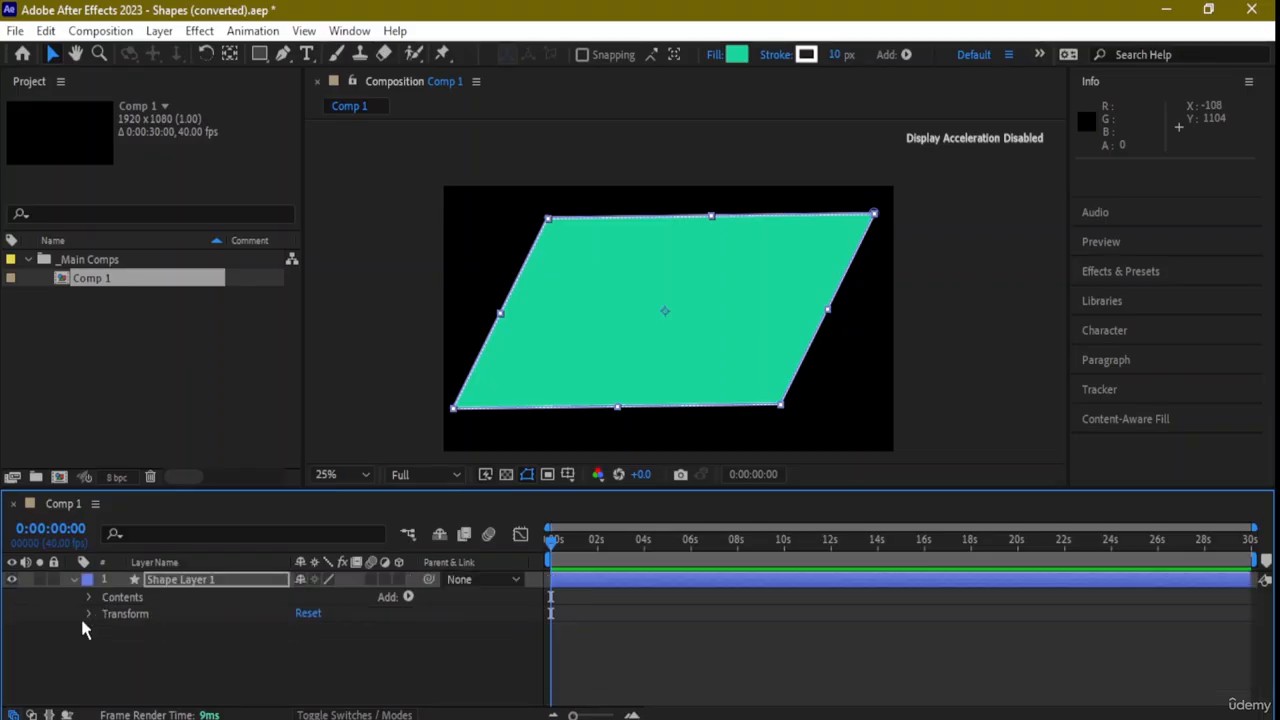
pyautogui.click(86, 614)
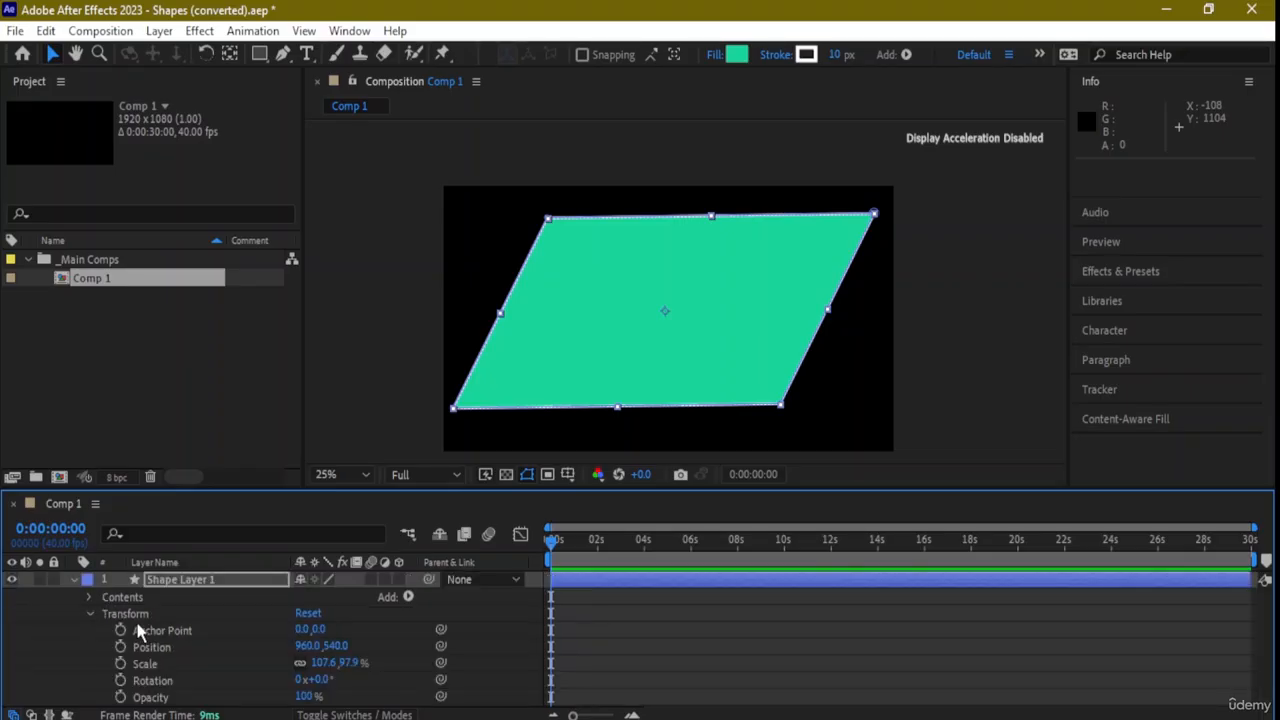
# Toggle Shape Layer 1's adjustment layer switch on and off, and make it a 3D layer.
pyautogui.click(385, 580)
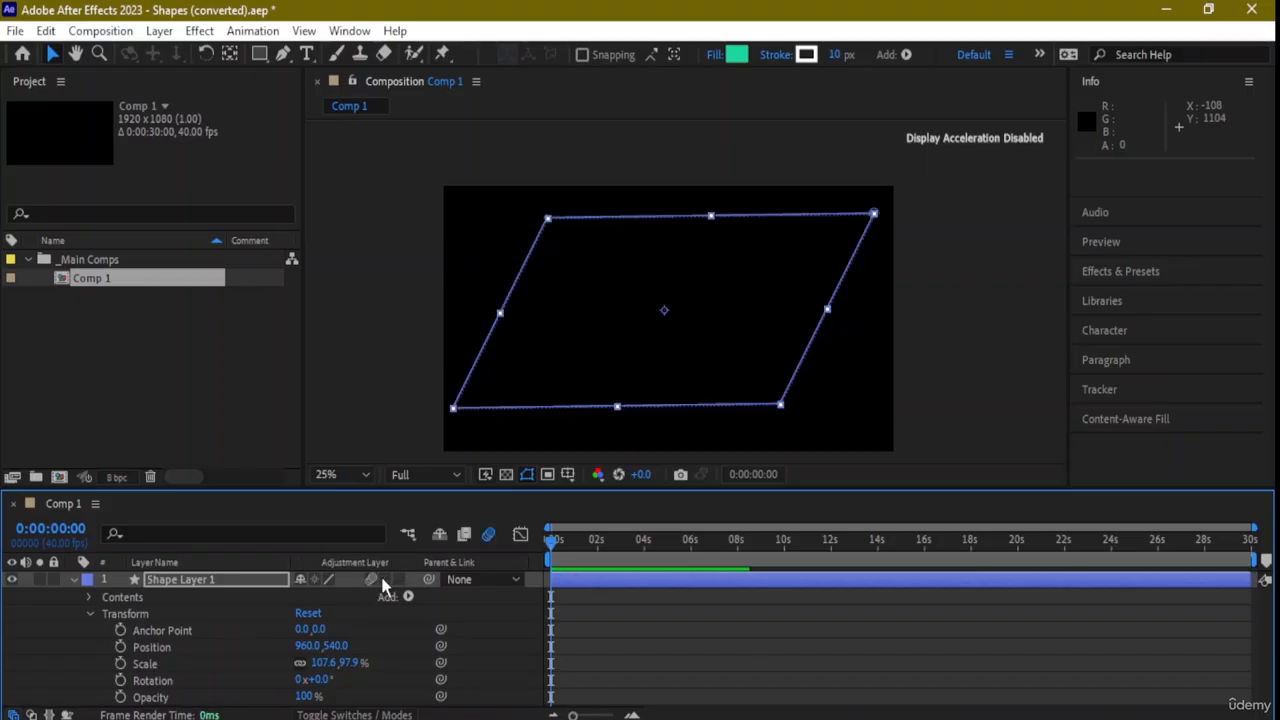
pyautogui.click(384, 579)
pyautogui.click(399, 580)
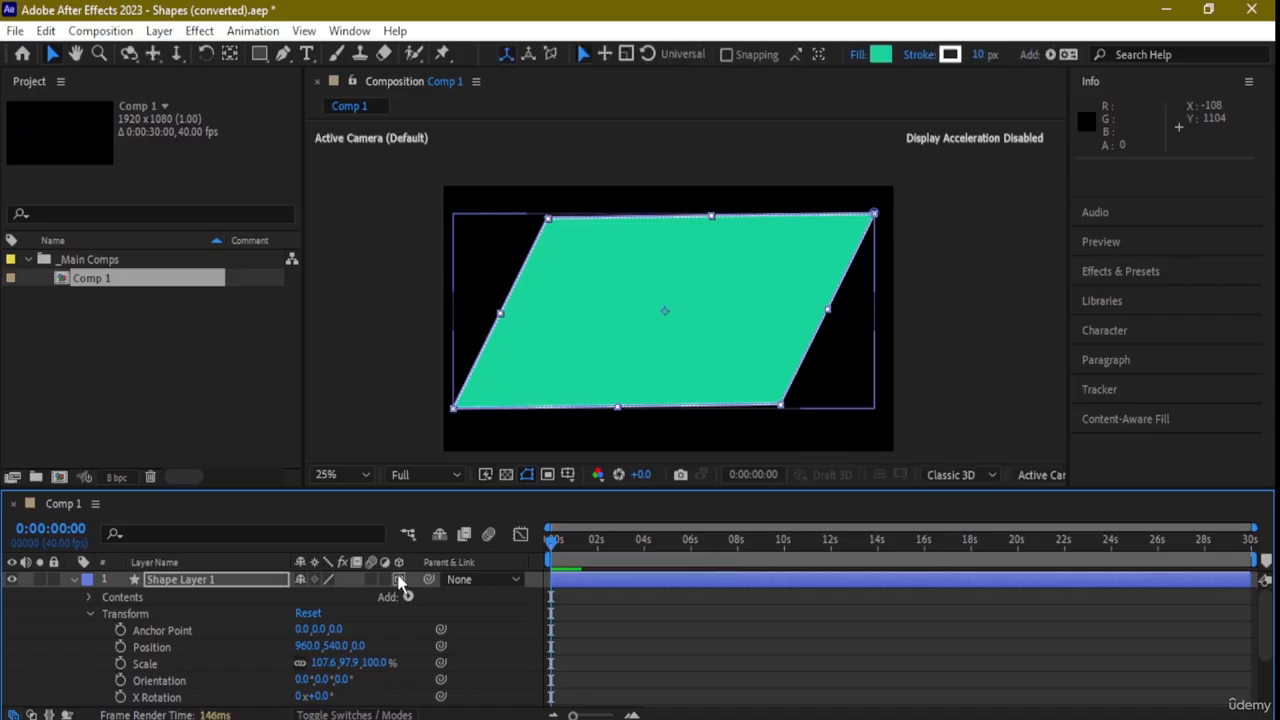
# Shift the skewed rectangle slightly down and back up in the composition, and delete it from Shape Layer 1.
pyautogui.moveTo(797, 328); pyautogui.dragTo(794, 342)
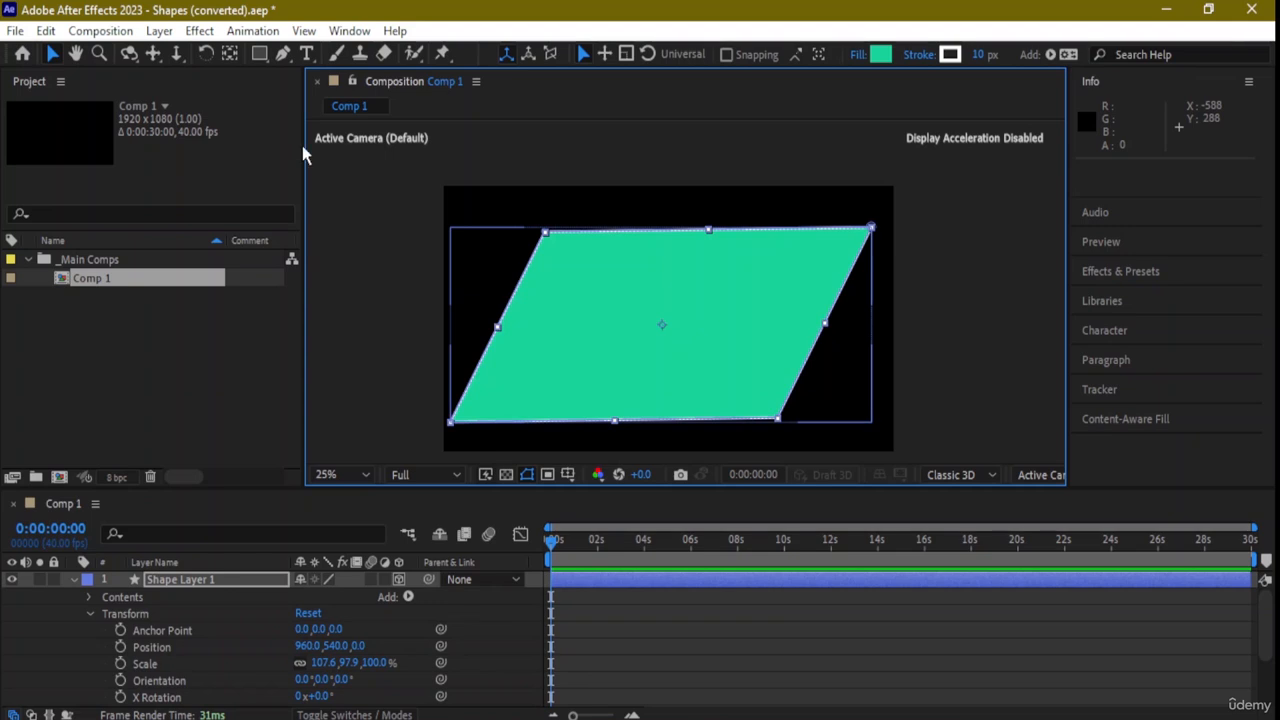
pyautogui.moveTo(577, 272); pyautogui.dragTo(581, 256)
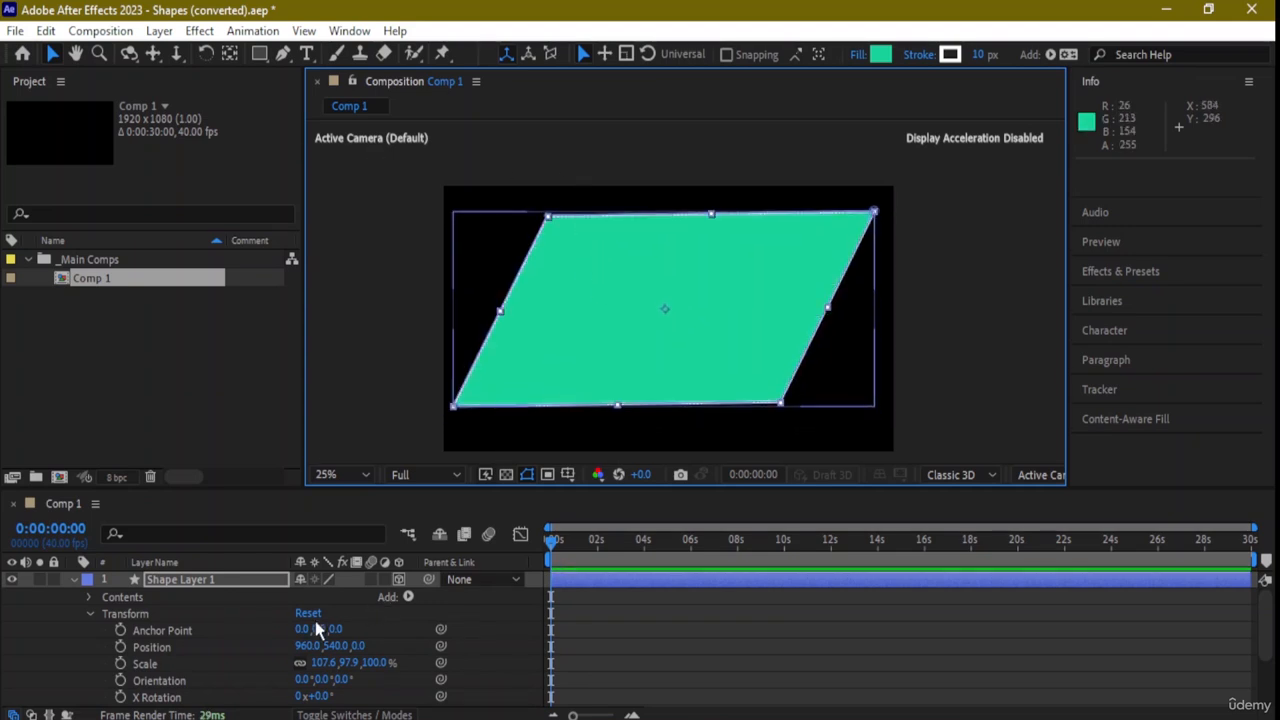
pyautogui.press('Delete')
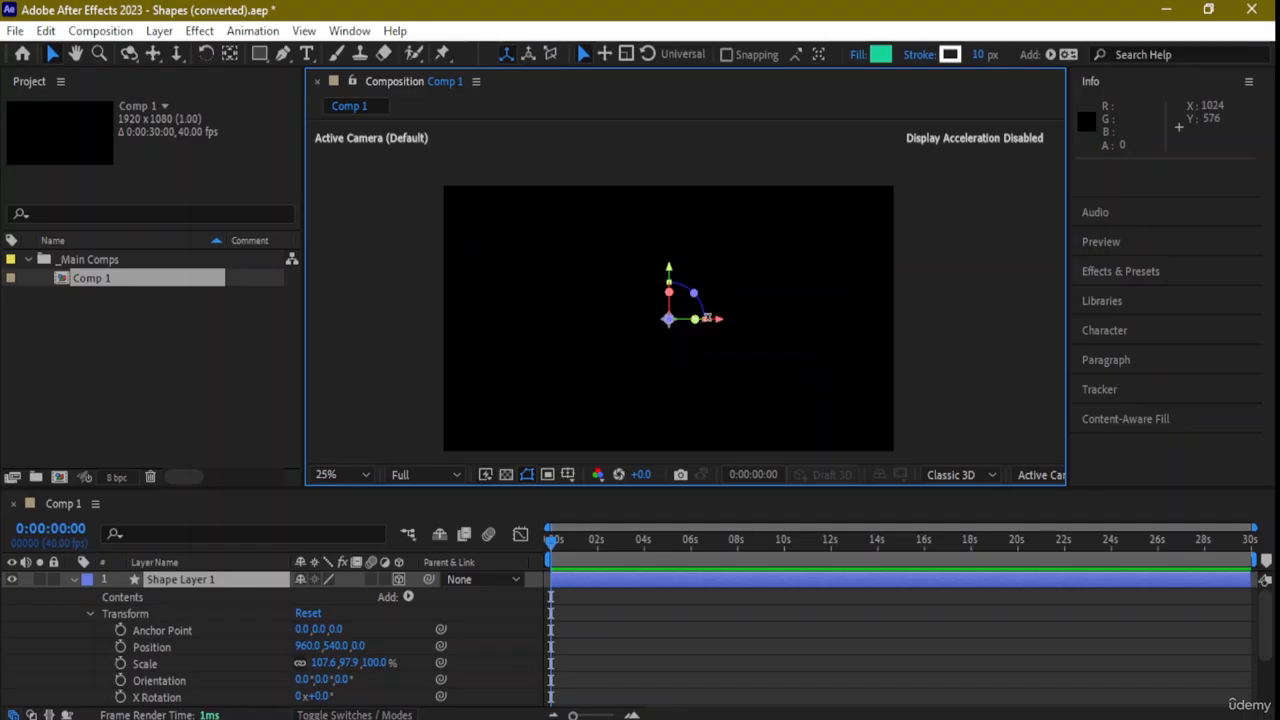
# Move the empty shape layer along its X axis to Position 926.6, 540 and turn off its 3D switch.
pyautogui.moveTo(714, 320); pyautogui.dragTo(767, 320)
pyautogui.click(399, 581)
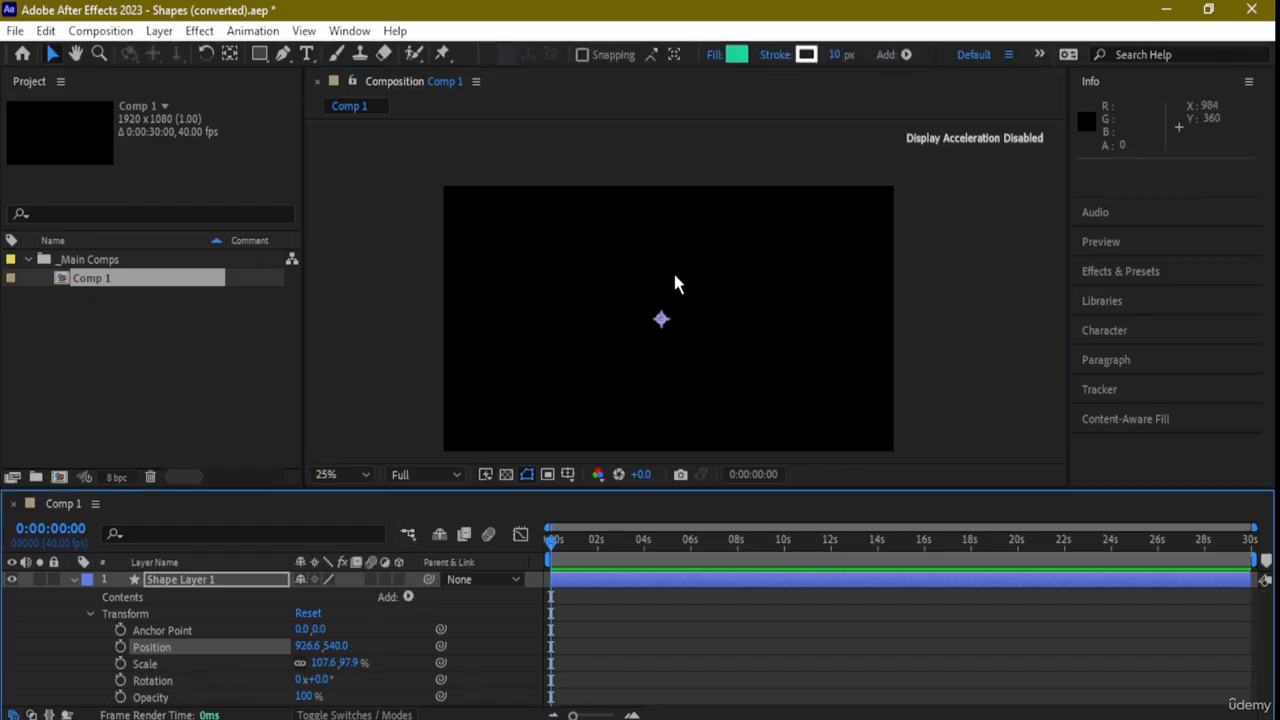
pyautogui.click(259, 55)
pyautogui.press('v')
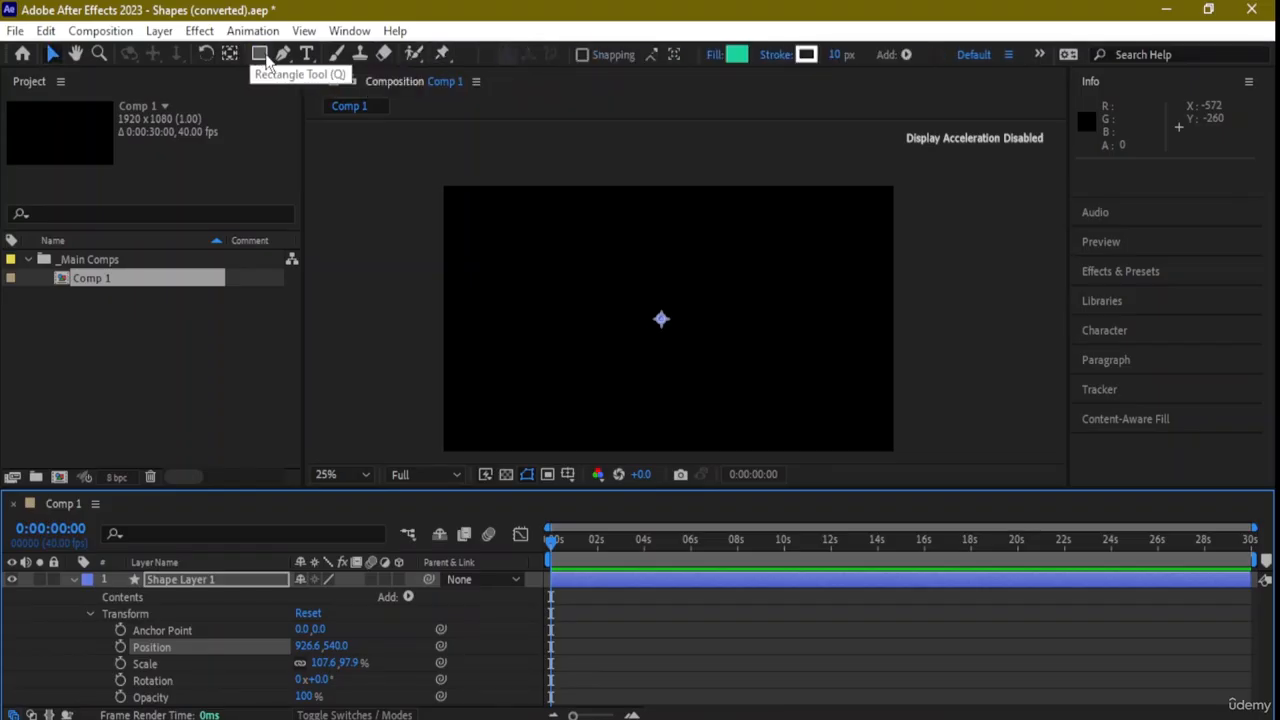
# Add a composition-sized rectangle to Shape Layer 1 with the Rectangle tool.
pyautogui.click(264, 58)
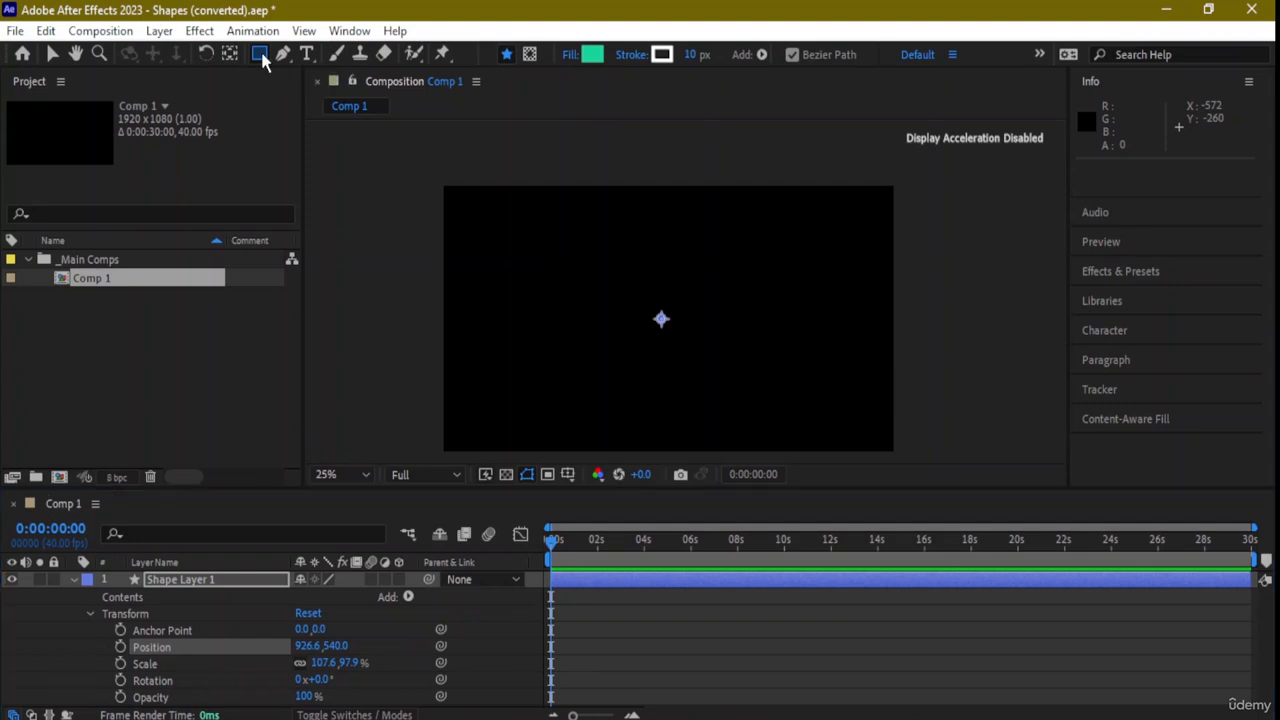
pyautogui.doubleClick(262, 56)
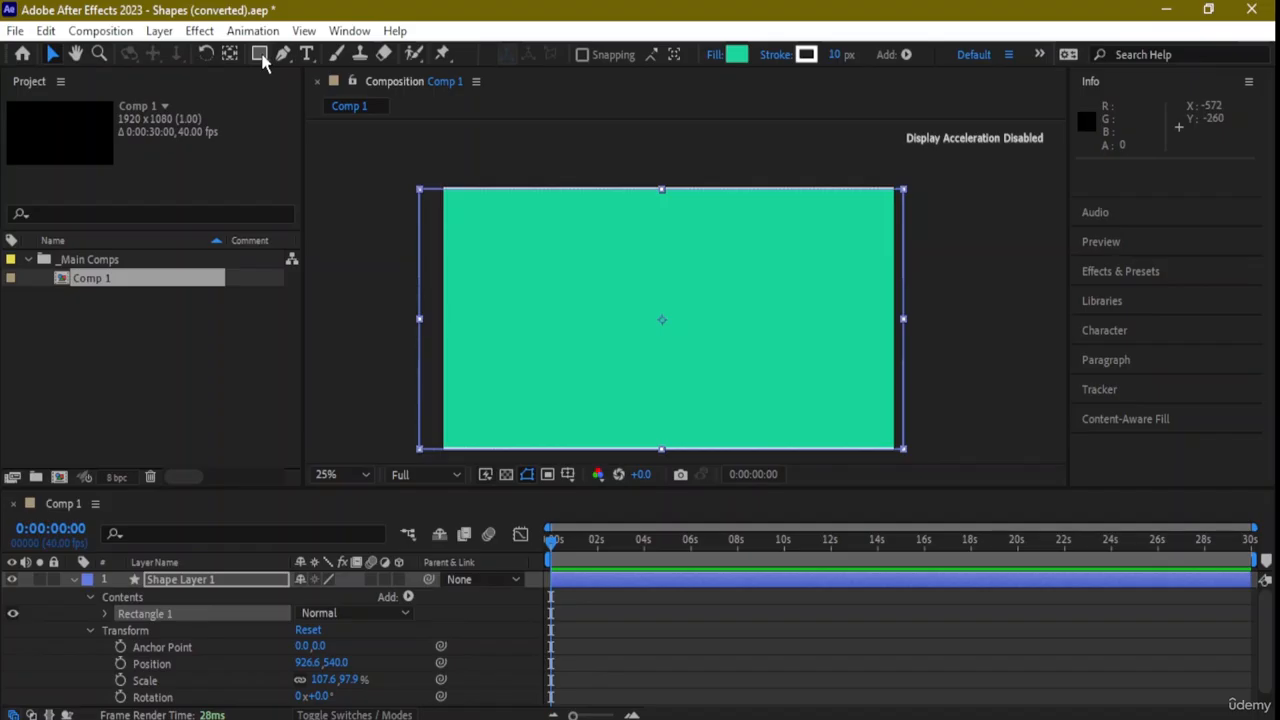
# Switch to the Ellipse tool and delete Shape Layer 1 from the composition.
pyautogui.click(262, 56)
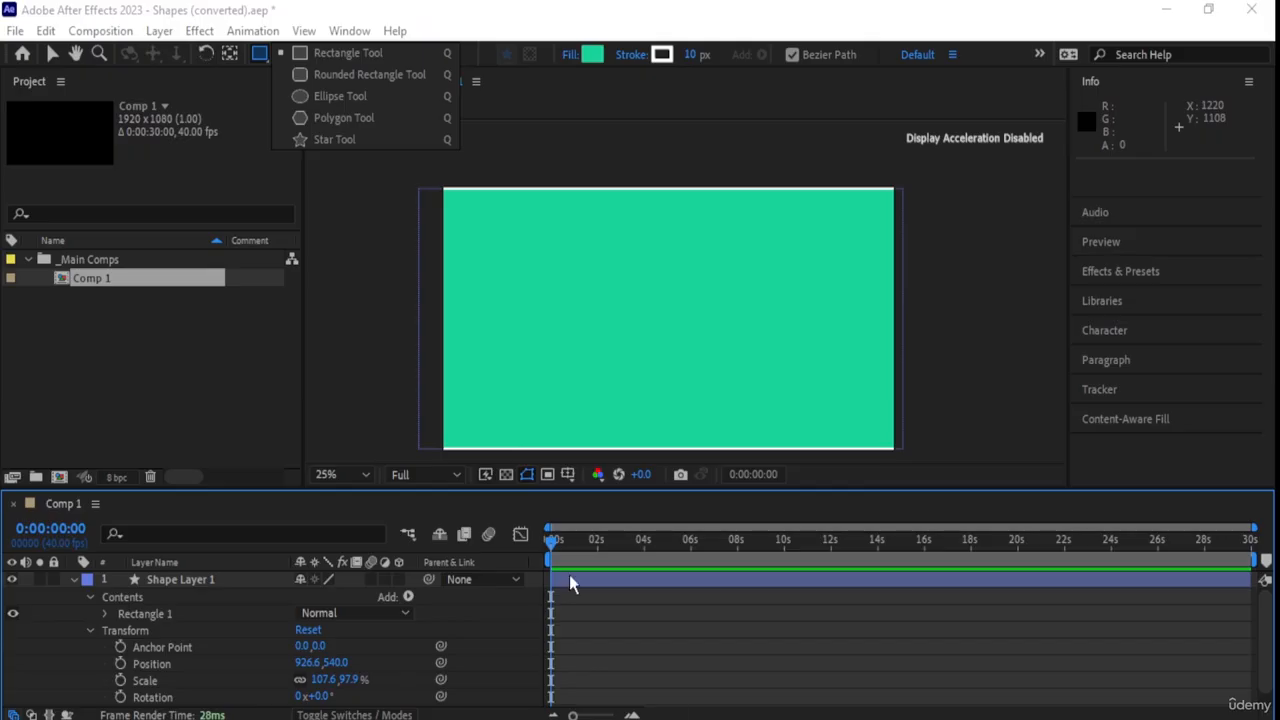
pyautogui.click(340, 96)
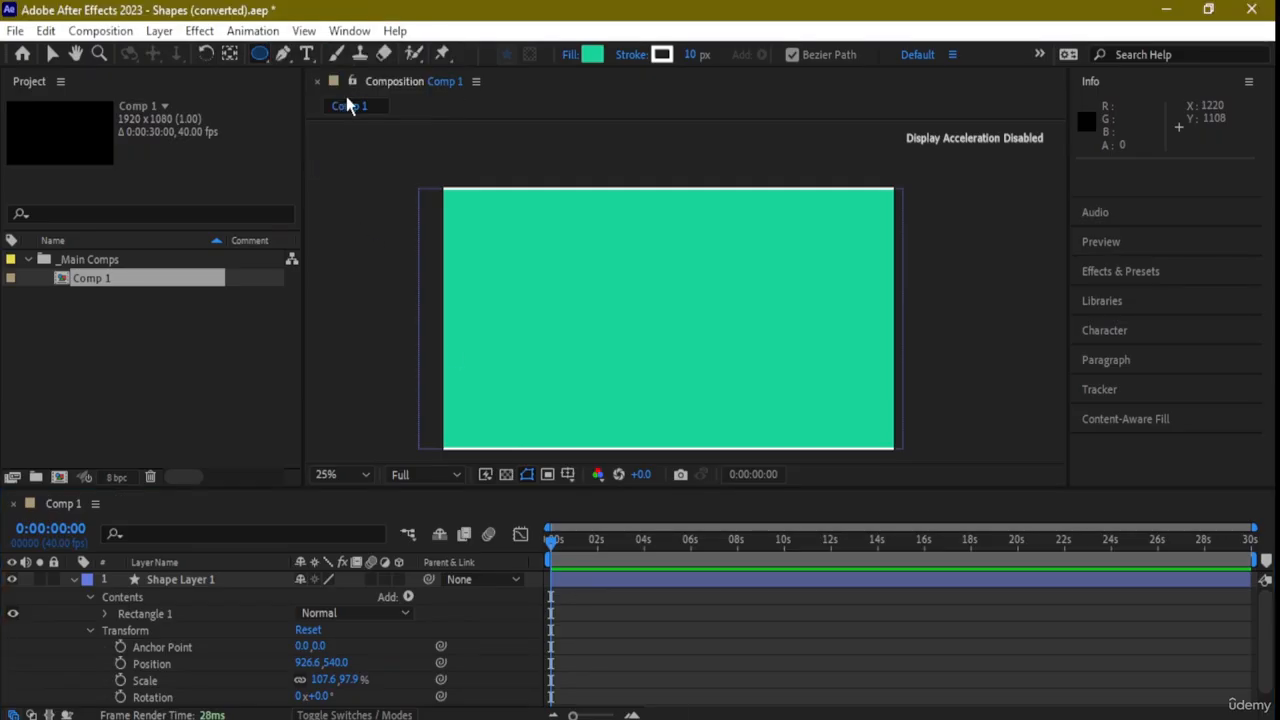
pyautogui.click(178, 581)
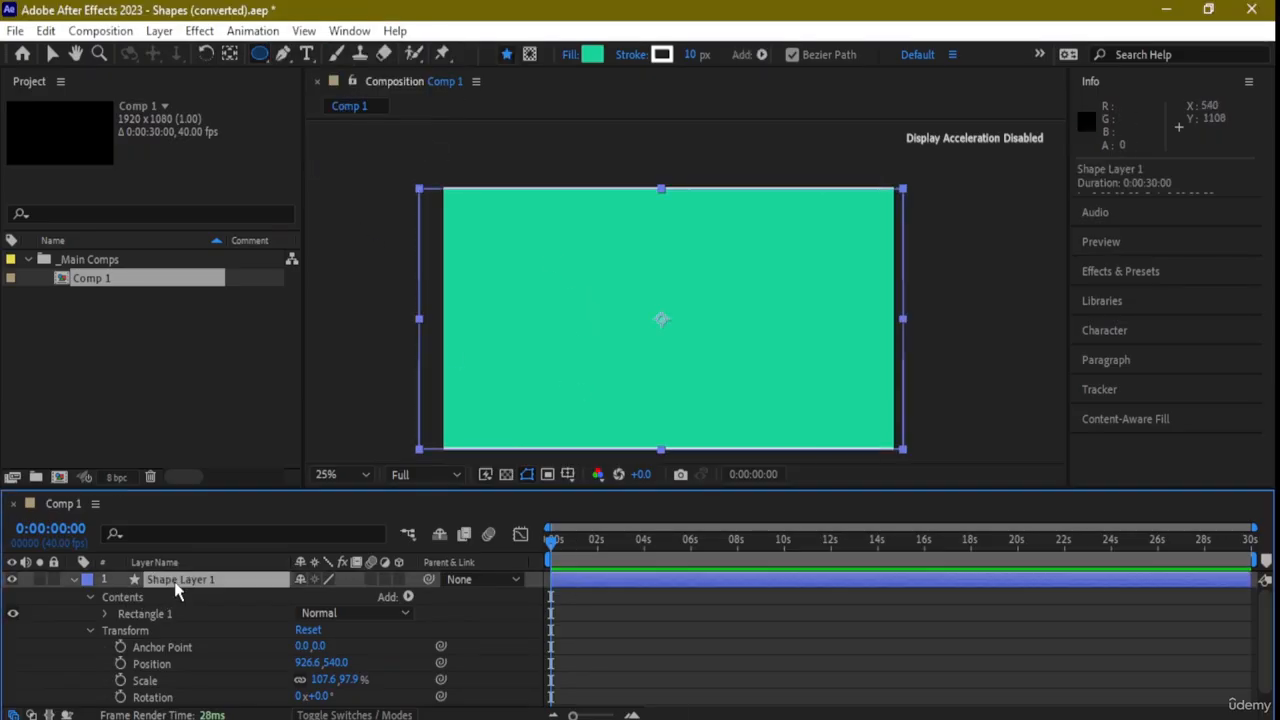
pyautogui.hotkey('ctrl', 'z')
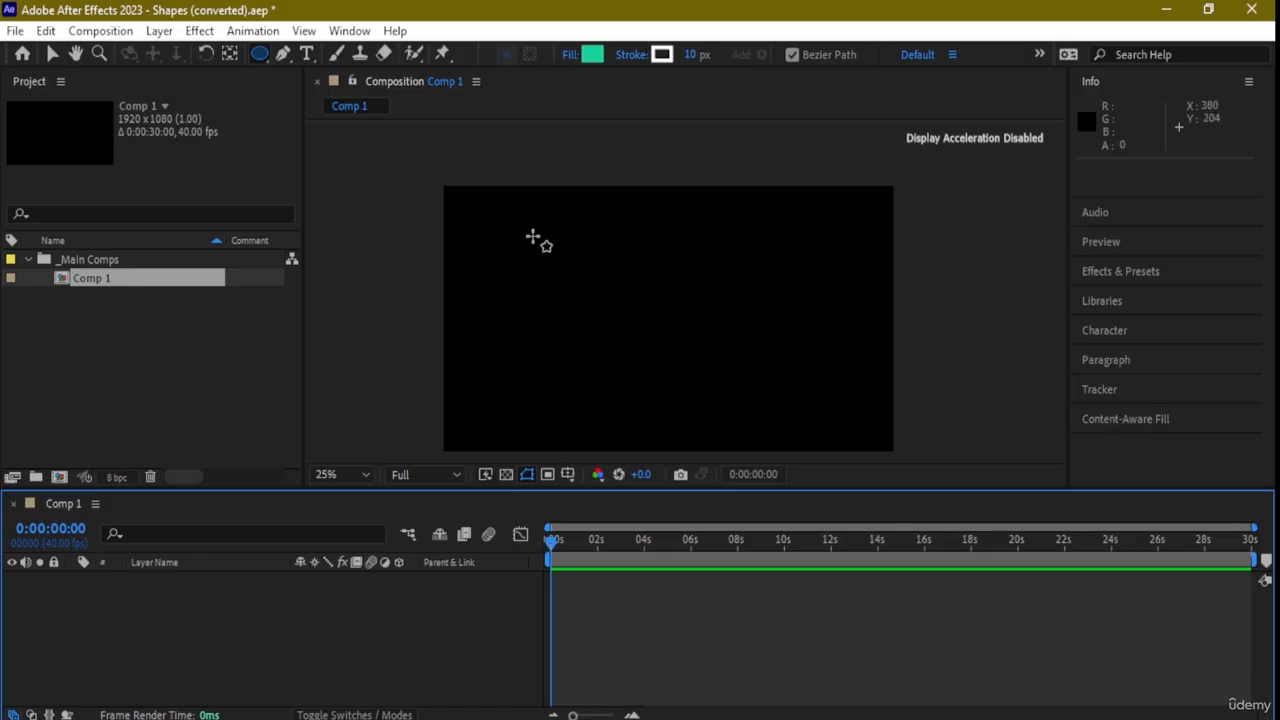
# Draw a large, nearly circular ellipse on a new shape layer and move it to the right of the composition's center.
pyautogui.moveTo(533, 233)
pyautogui.mouseDown()
pyautogui.moveTo(800, 351)
pyautogui.moveTo(803, 397)
pyautogui.moveTo(790, 406)
pyautogui.moveTo(740, 383)
pyautogui.moveTo(734, 331)
pyautogui.moveTo(713, 318)
pyautogui.moveTo(736, 310)
pyautogui.moveTo(698, 283)
pyautogui.moveTo(710, 291)
pyautogui.mouseUp()
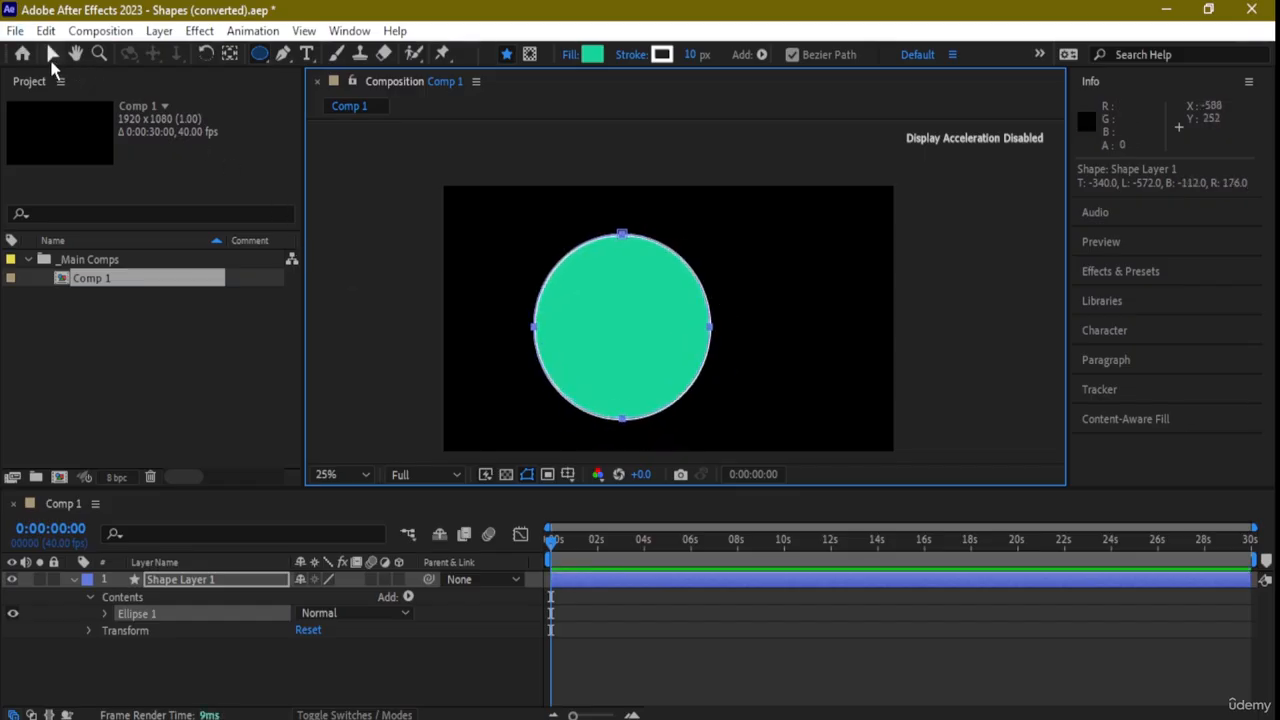
pyautogui.click(52, 56)
pyautogui.click(615, 330)
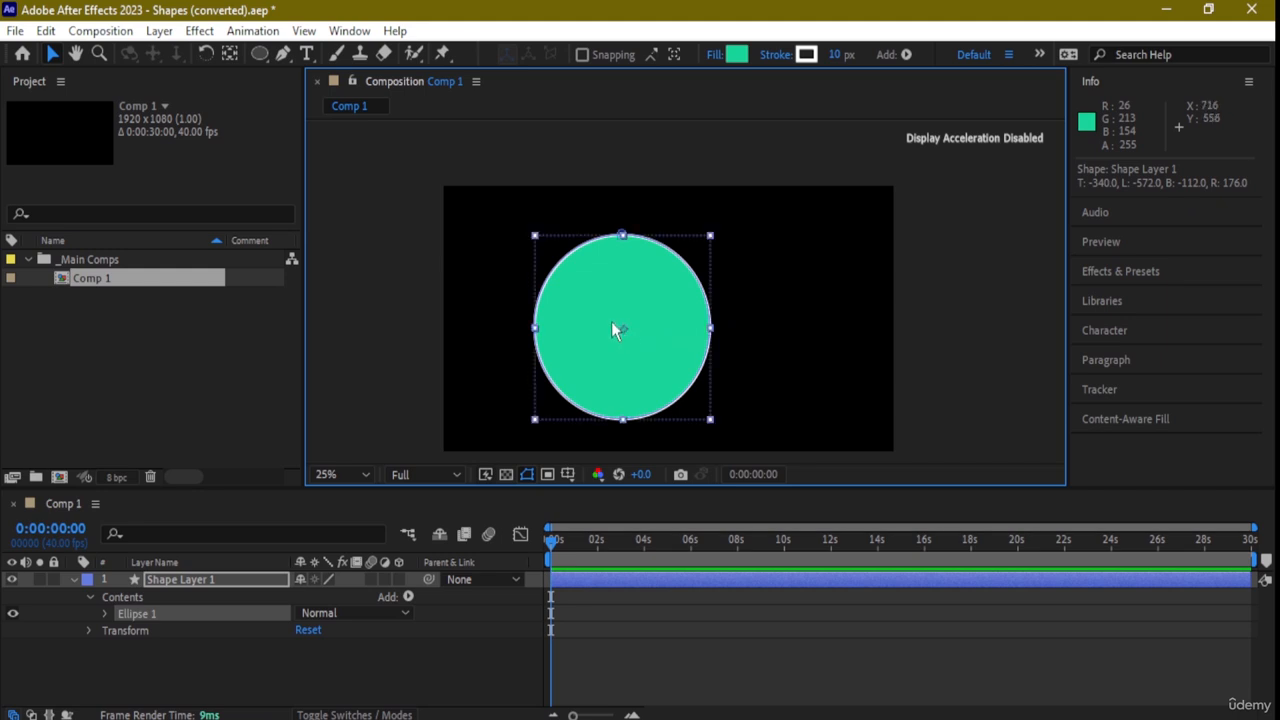
pyautogui.moveTo(615, 331); pyautogui.dragTo(703, 320)
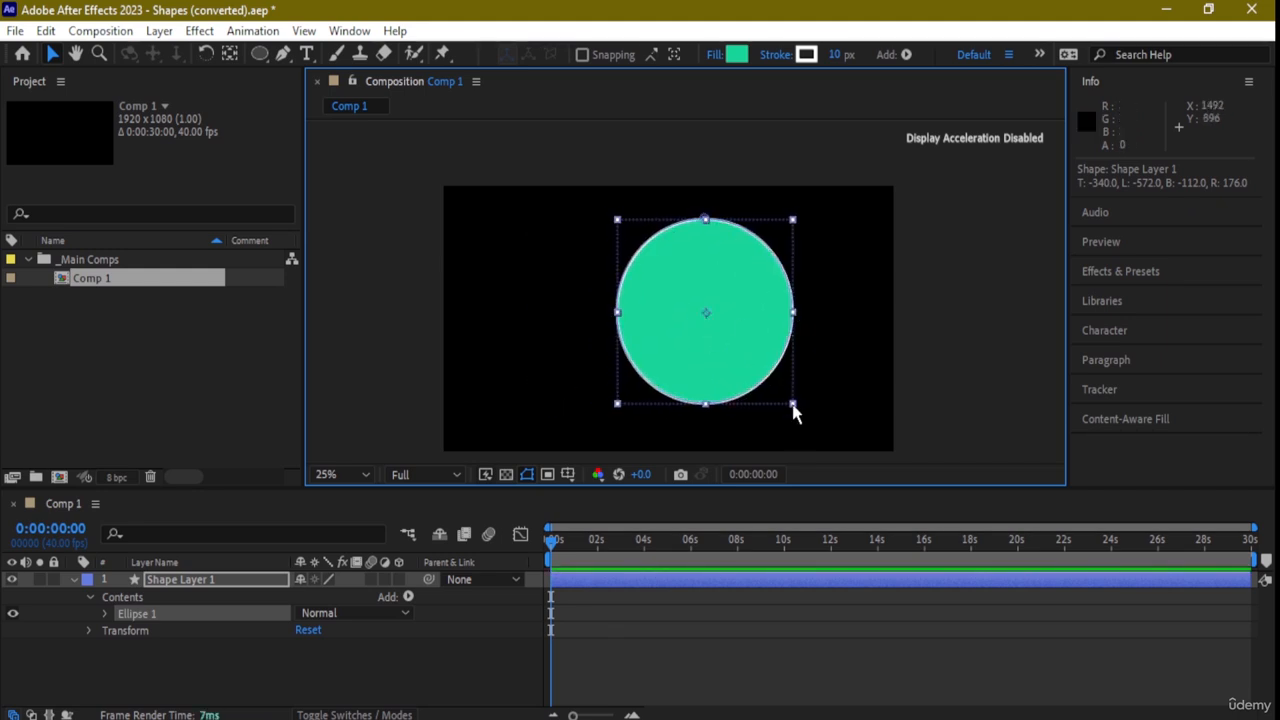
# Rotate the ellipse slightly clockwise and delete it from Shape Layer 1.
pyautogui.moveTo(800, 418); pyautogui.dragTo(675, 378)
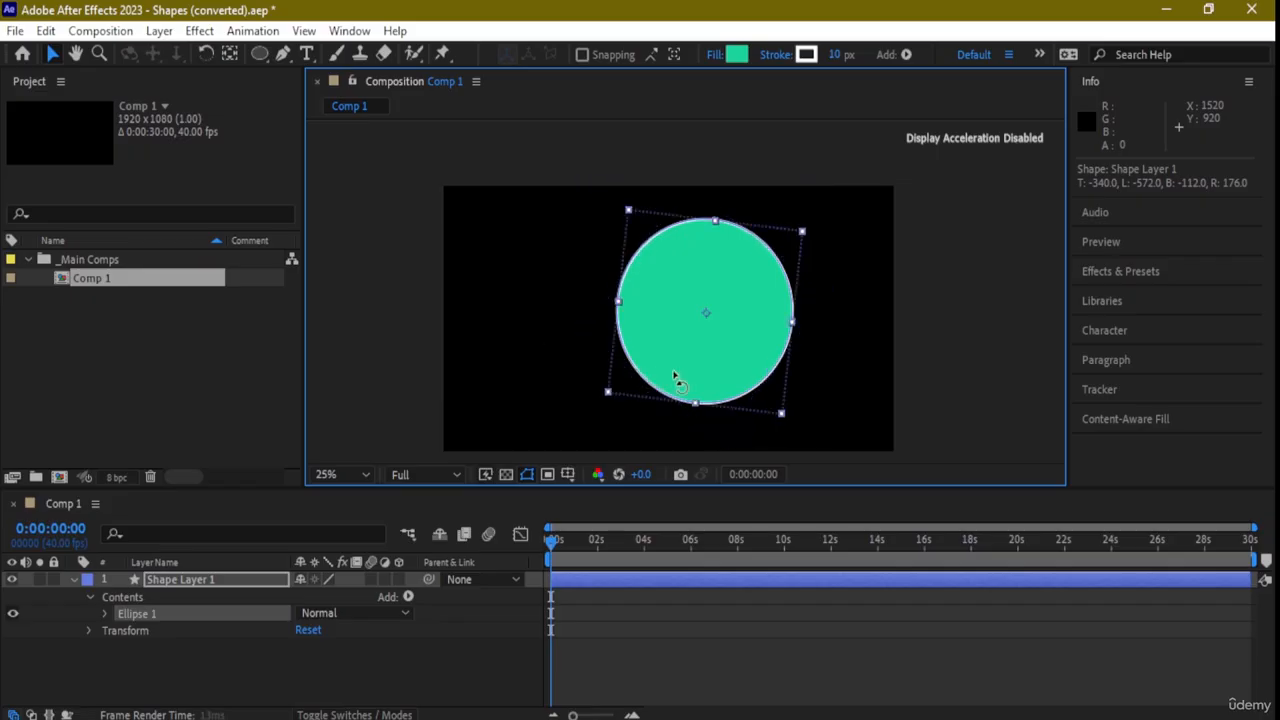
pyautogui.moveTo(788, 396); pyautogui.dragTo(586, 409)
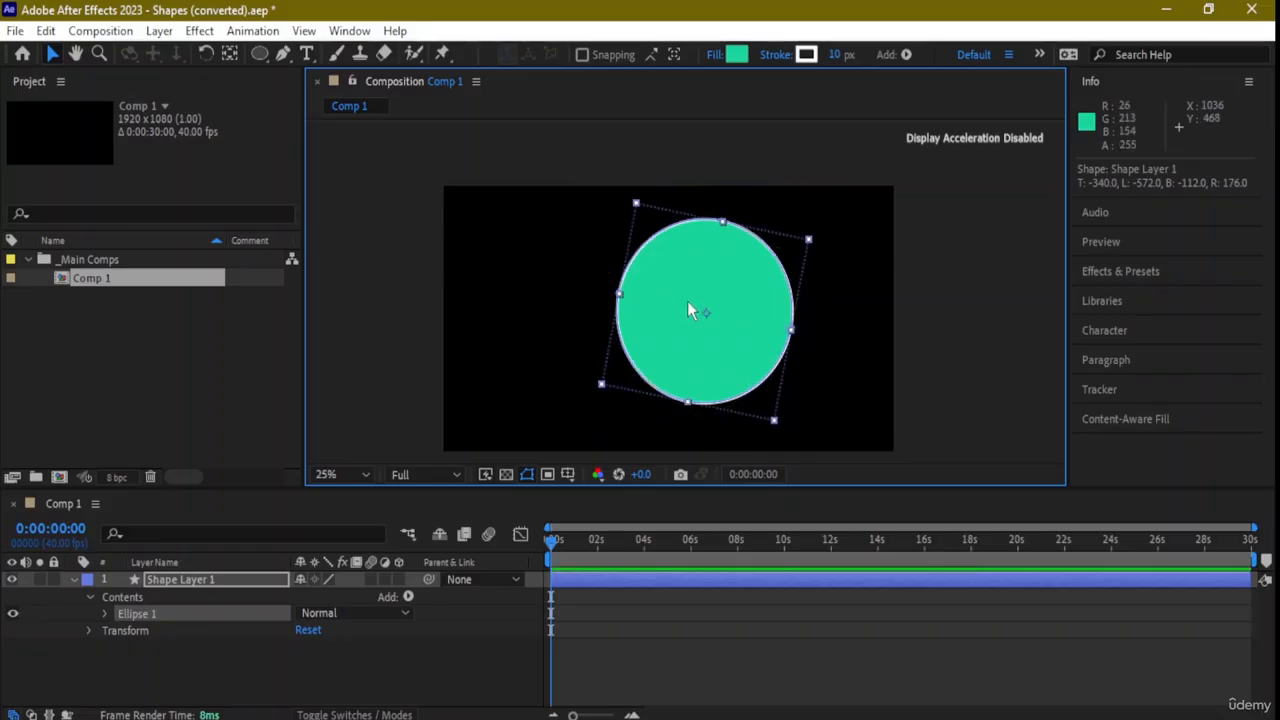
pyautogui.moveTo(690, 305); pyautogui.dragTo(651, 309)
pyautogui.press('Delete')
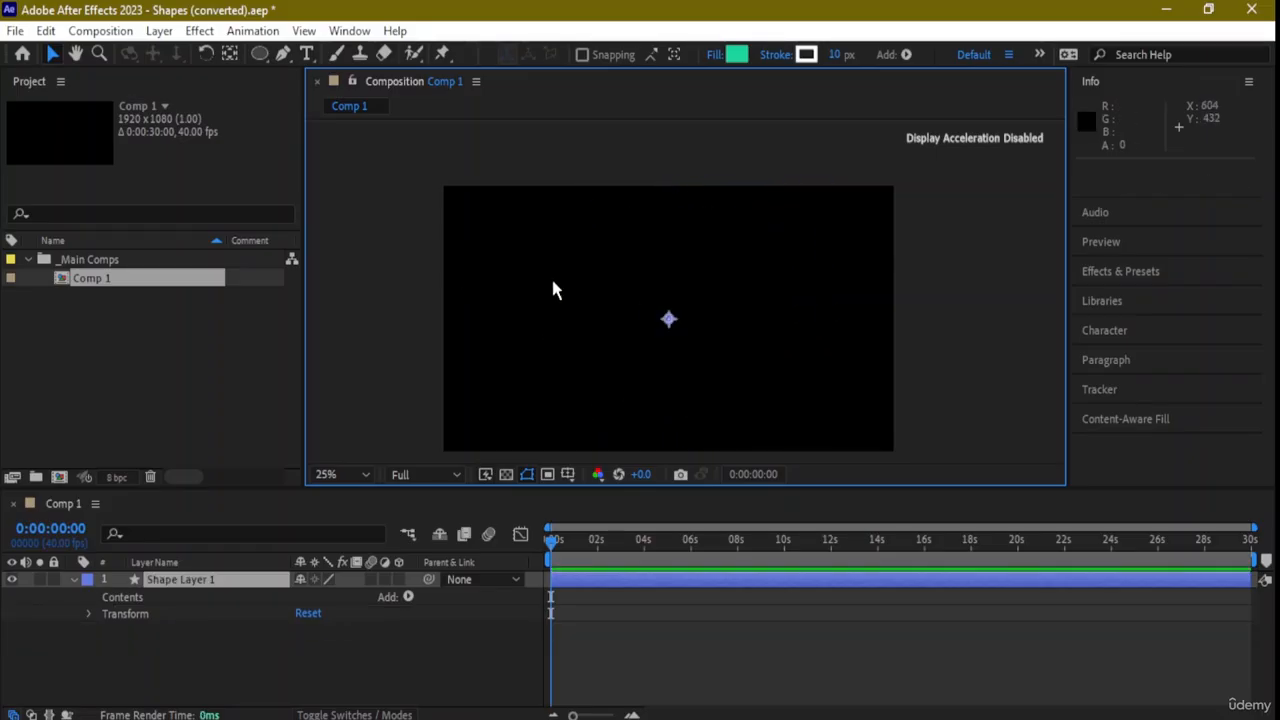
# Draw a small pentagon in the upper-left part of the composition with the Polygon tool.
pyautogui.click(265, 55)
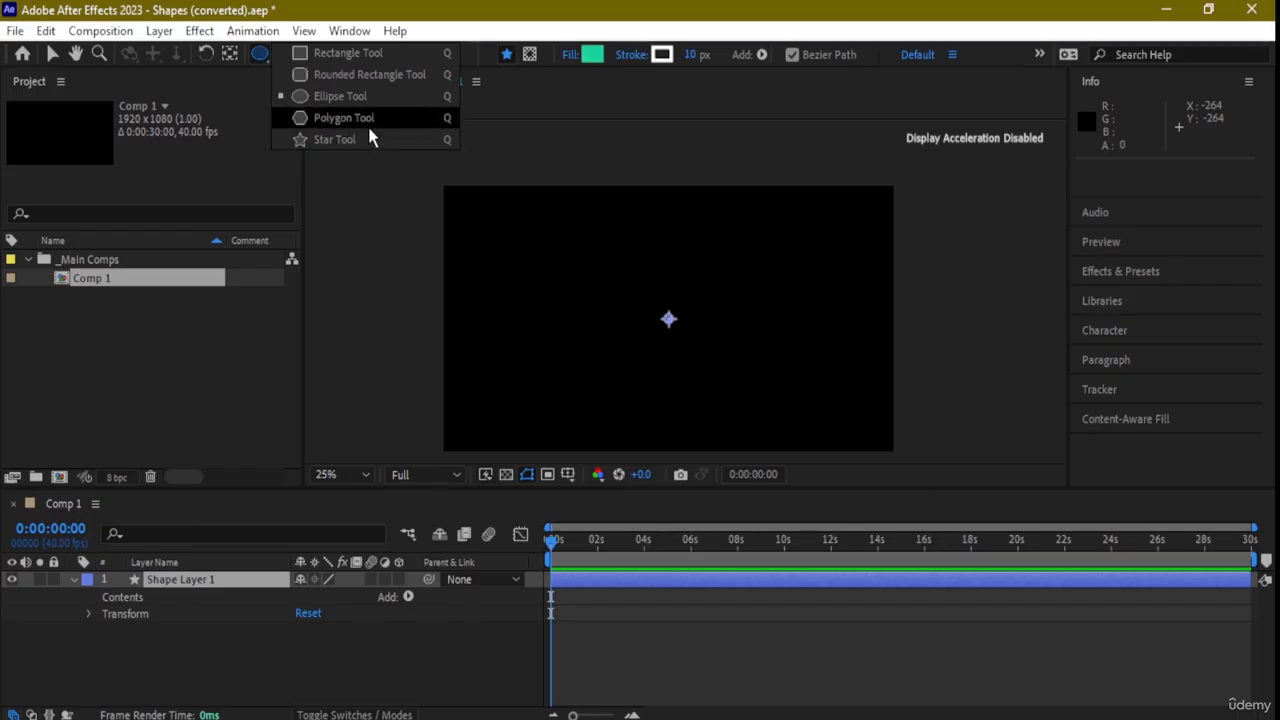
pyautogui.click(367, 121)
pyautogui.moveTo(548, 241)
pyautogui.mouseDown()
pyautogui.moveTo(748, 357)
pyautogui.moveTo(646, 291)
pyautogui.moveTo(621, 295)
pyautogui.moveTo(591, 263)
pyautogui.mouseUp()
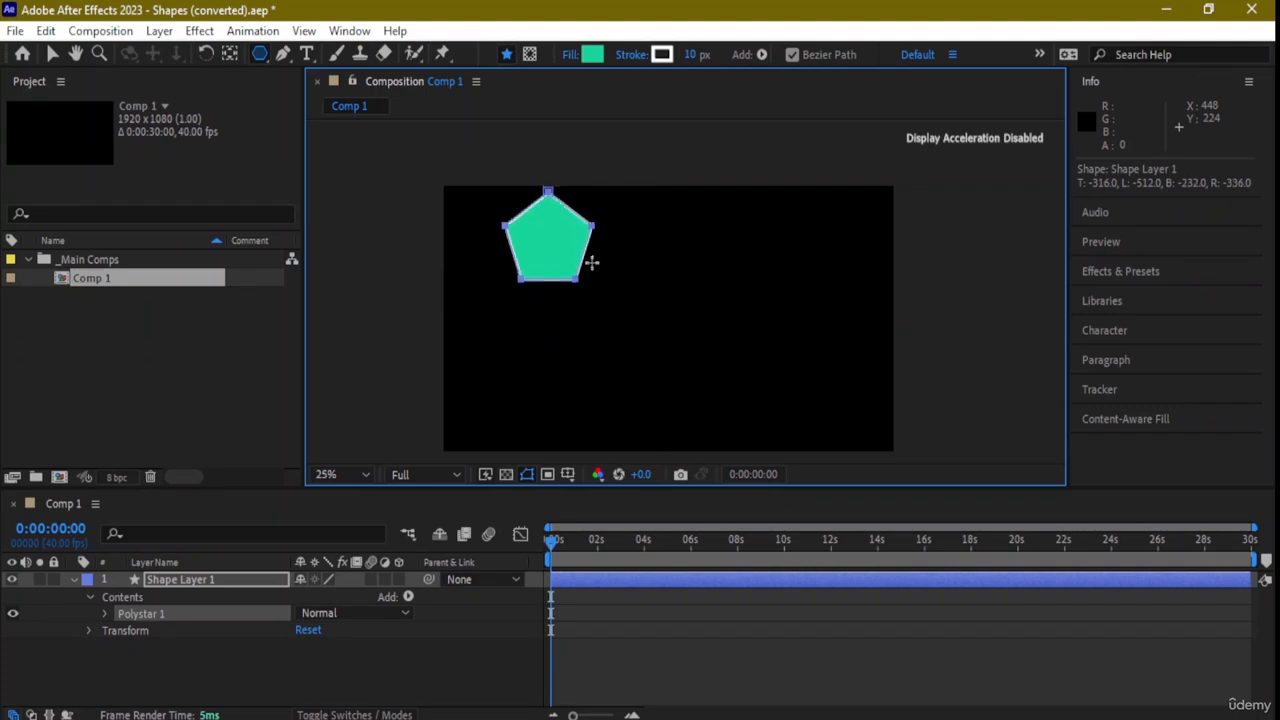
# Move the pentagon near the middle of the composition and enlarge it.
pyautogui.click(52, 54)
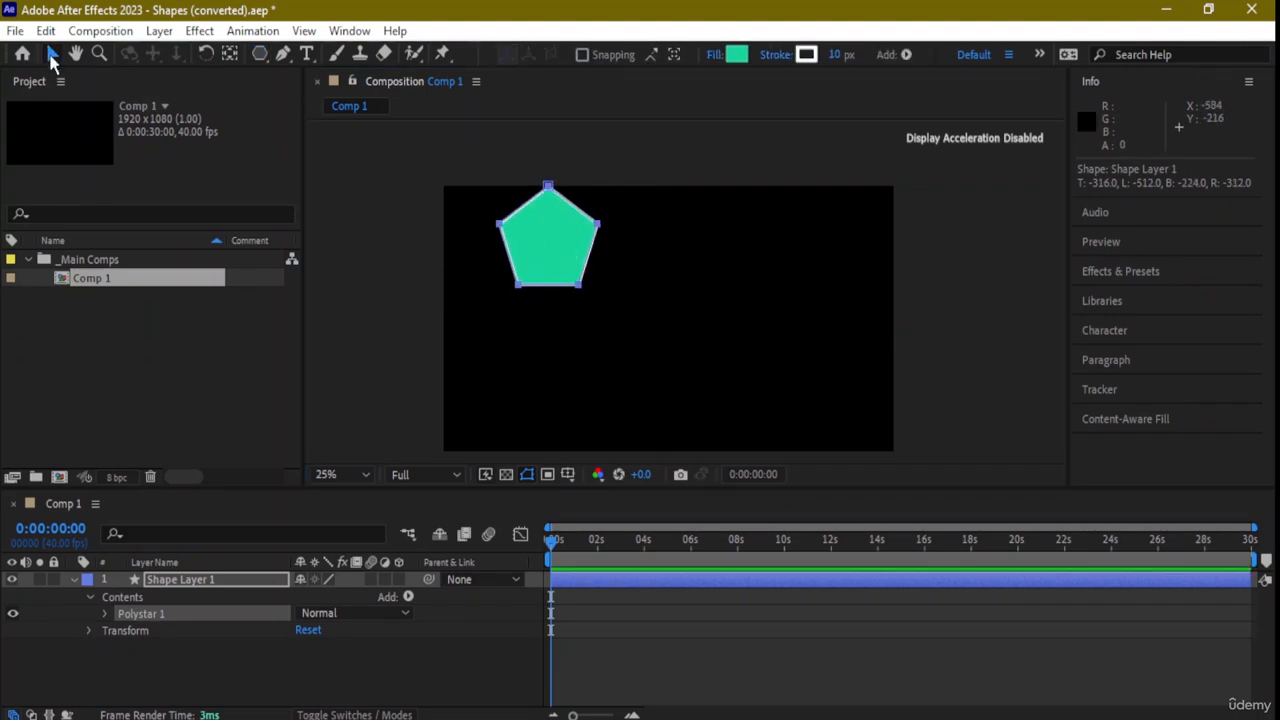
pyautogui.moveTo(600, 245); pyautogui.dragTo(640, 280)
pyautogui.moveTo(519, 236); pyautogui.dragTo(669, 304)
pyautogui.moveTo(753, 370); pyautogui.dragTo(766, 366)
# Rotate the pentagon a quarter turn counterclockwise and back upright, and shrink it slightly.
pyautogui.scroll(1, 759, 366)
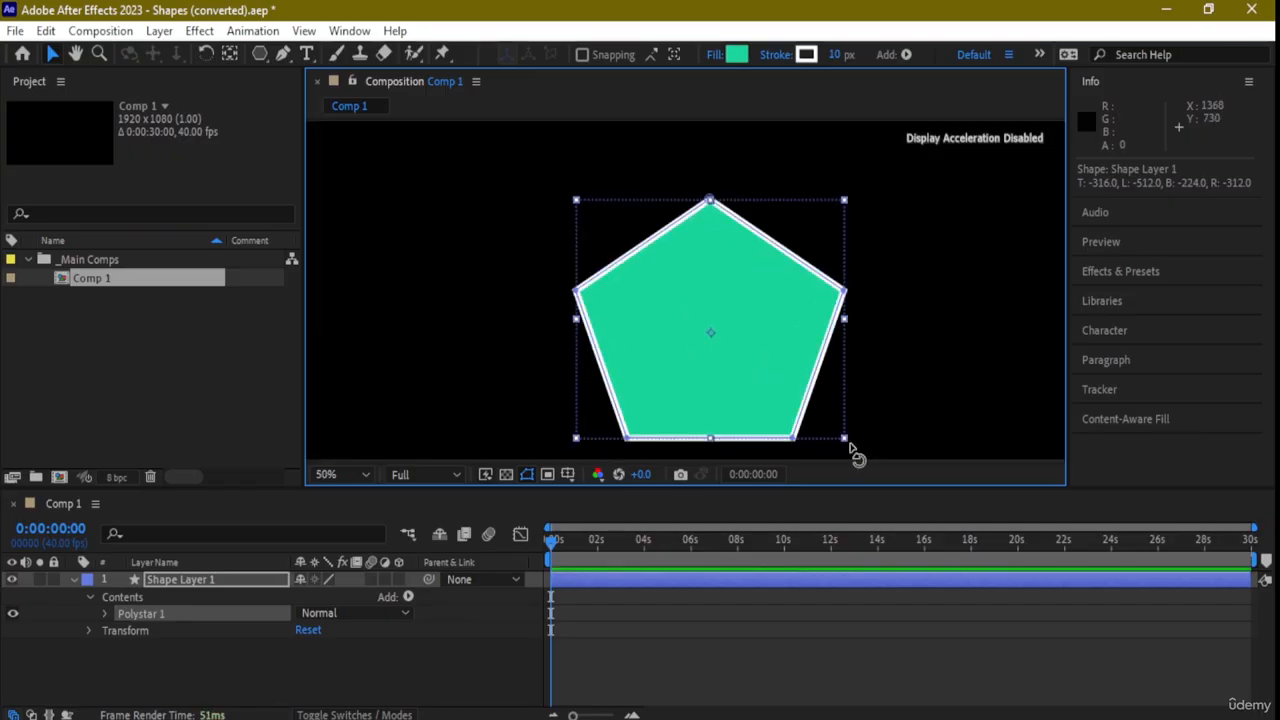
pyautogui.moveTo(849, 446); pyautogui.dragTo(754, 290)
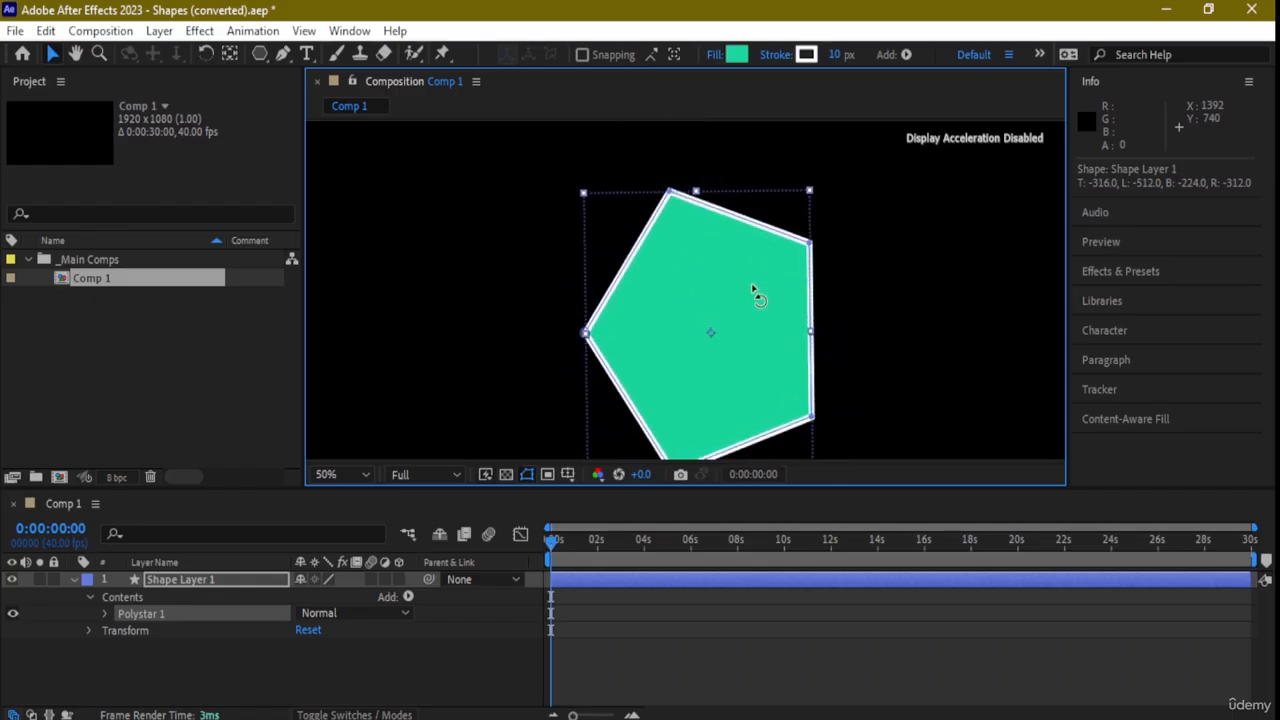
pyautogui.press('space')
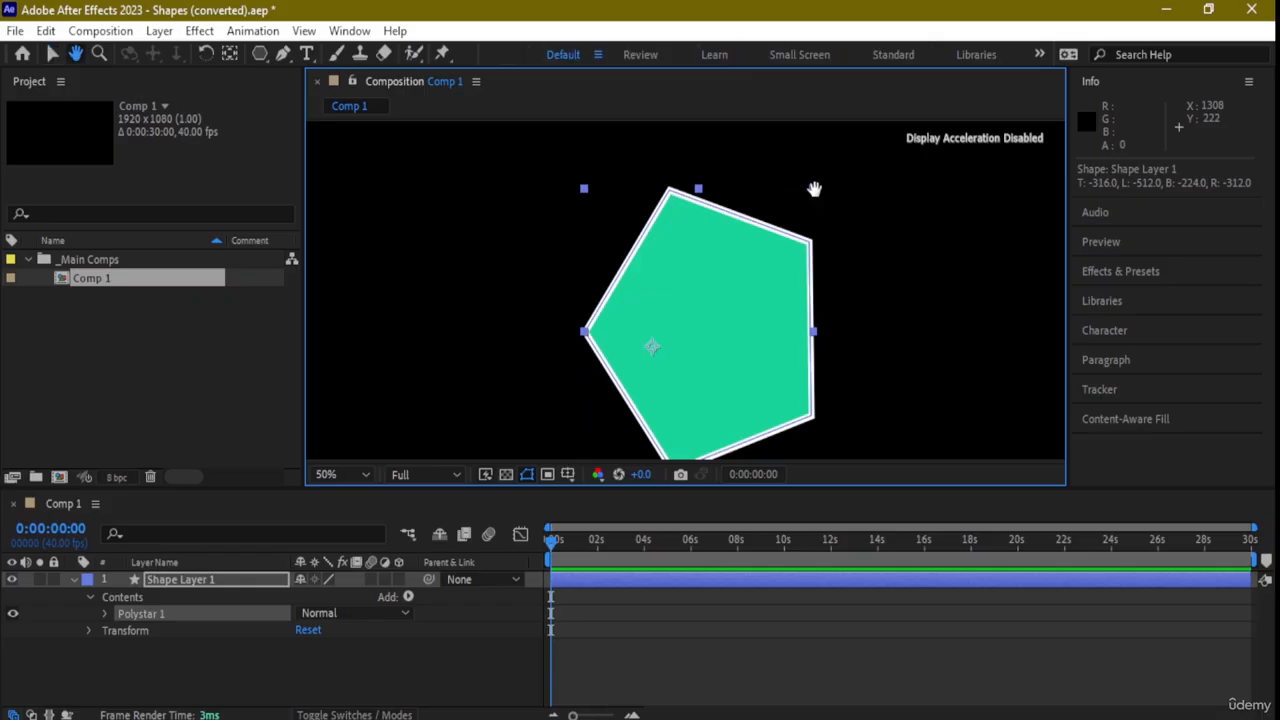
pyautogui.press(',')
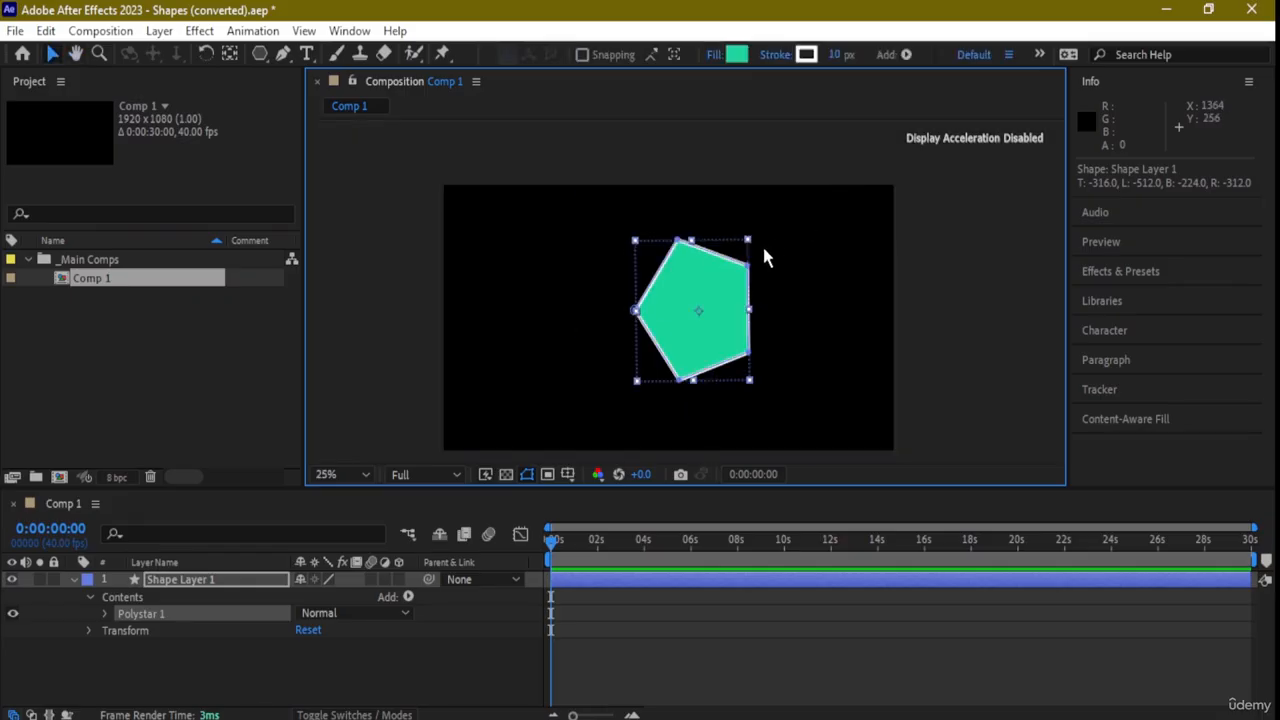
pyautogui.press(',')
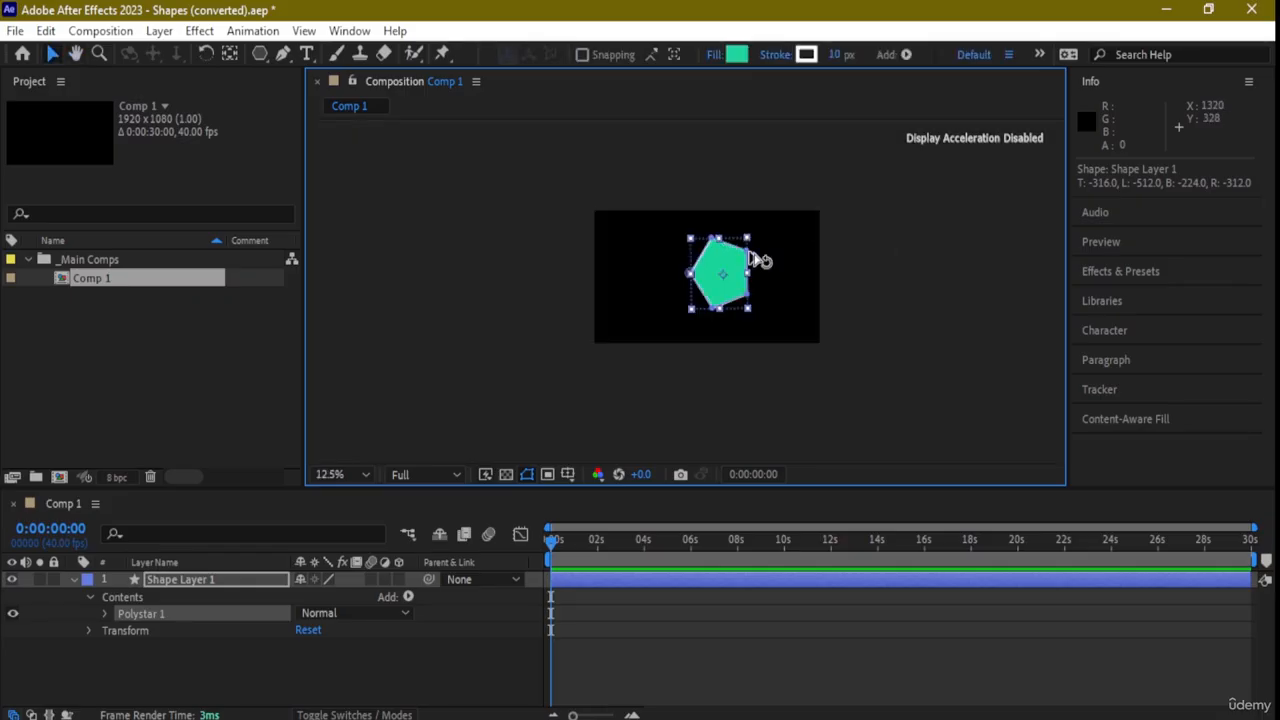
pyautogui.press('.')
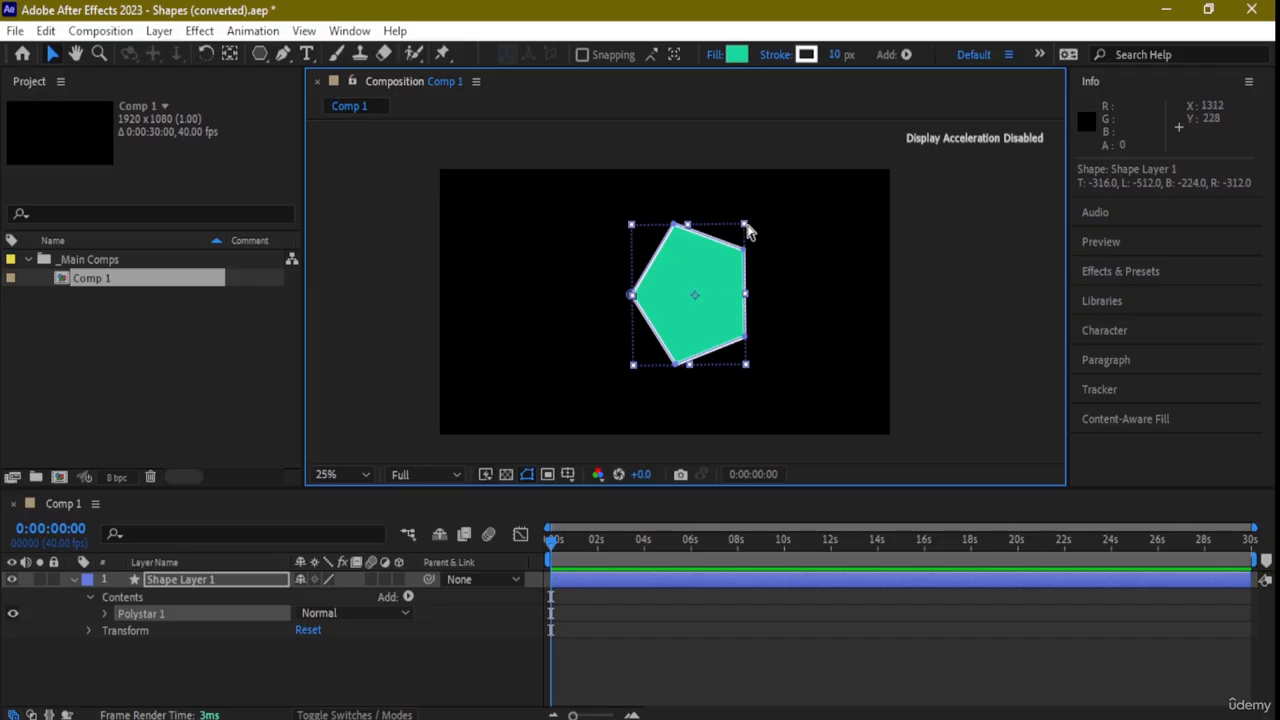
pyautogui.press(',')
pyautogui.press('.')
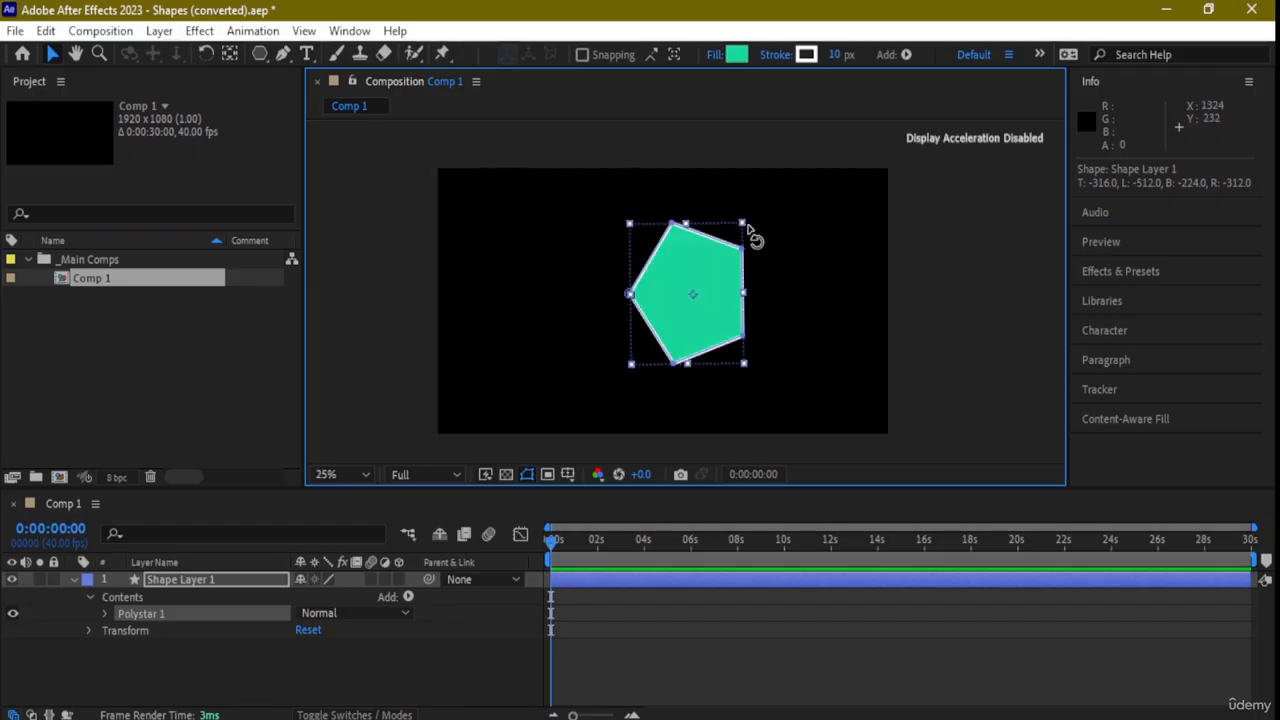
pyautogui.moveTo(766, 229); pyautogui.dragTo(805, 405)
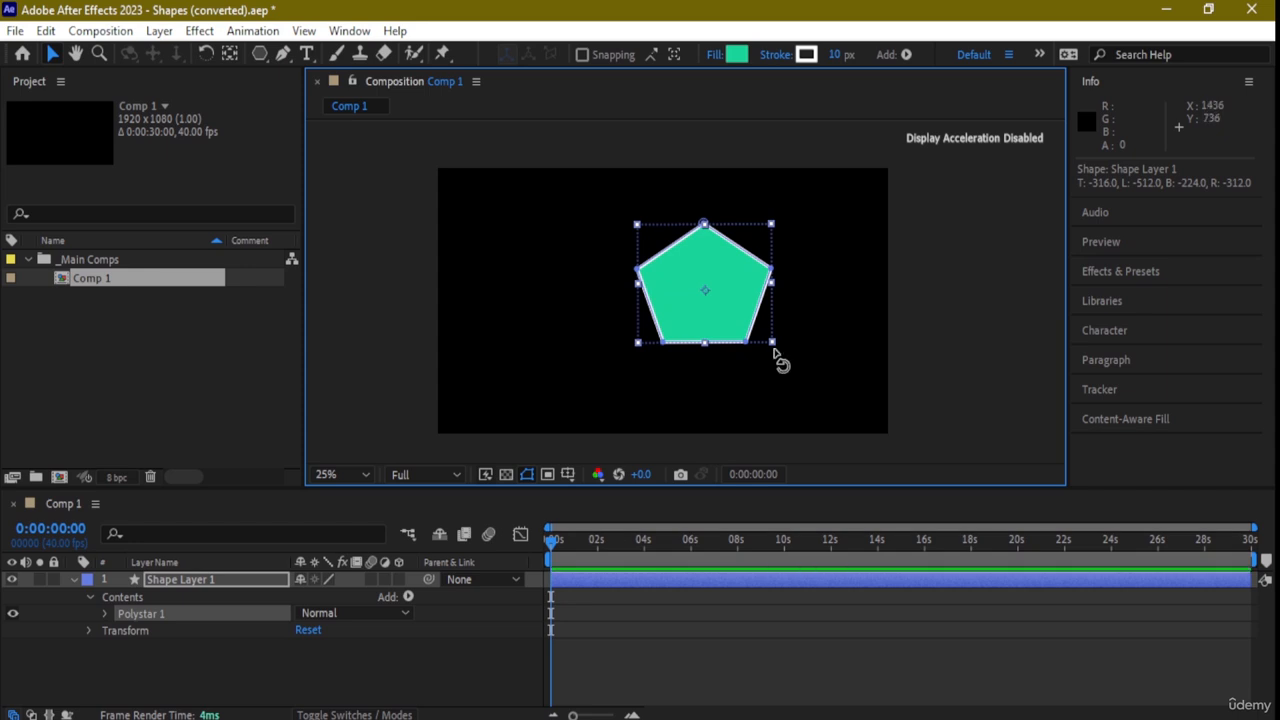
pyautogui.moveTo(768, 342); pyautogui.dragTo(766, 341)
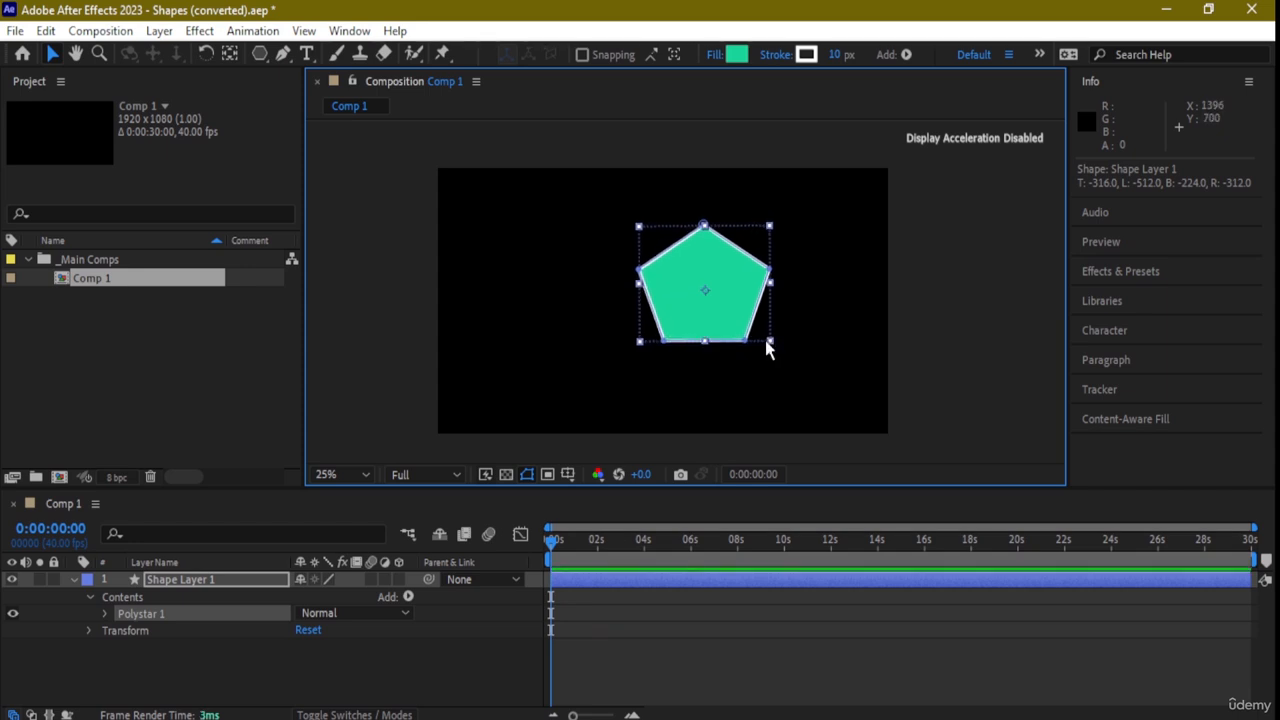
# Place a puppet pin inside the pentagon and pull it left to displace the shape from its original outline.
pyautogui.click(443, 55)
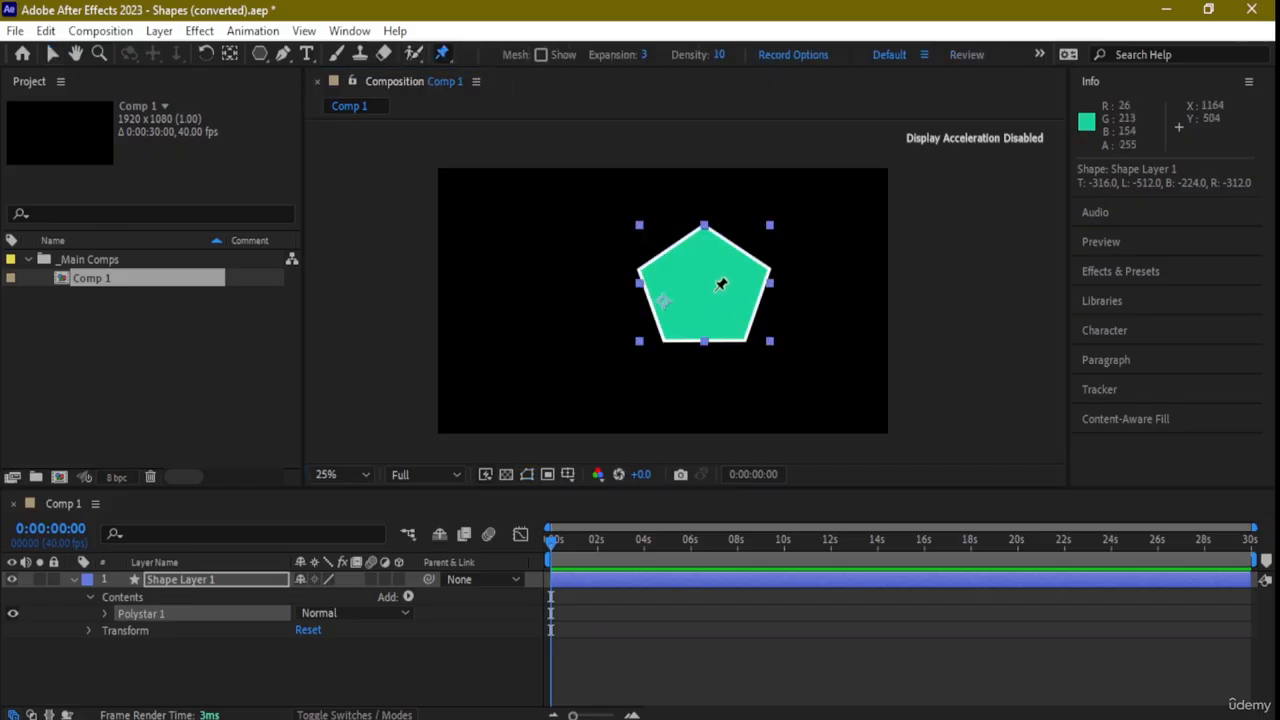
pyautogui.click(726, 286)
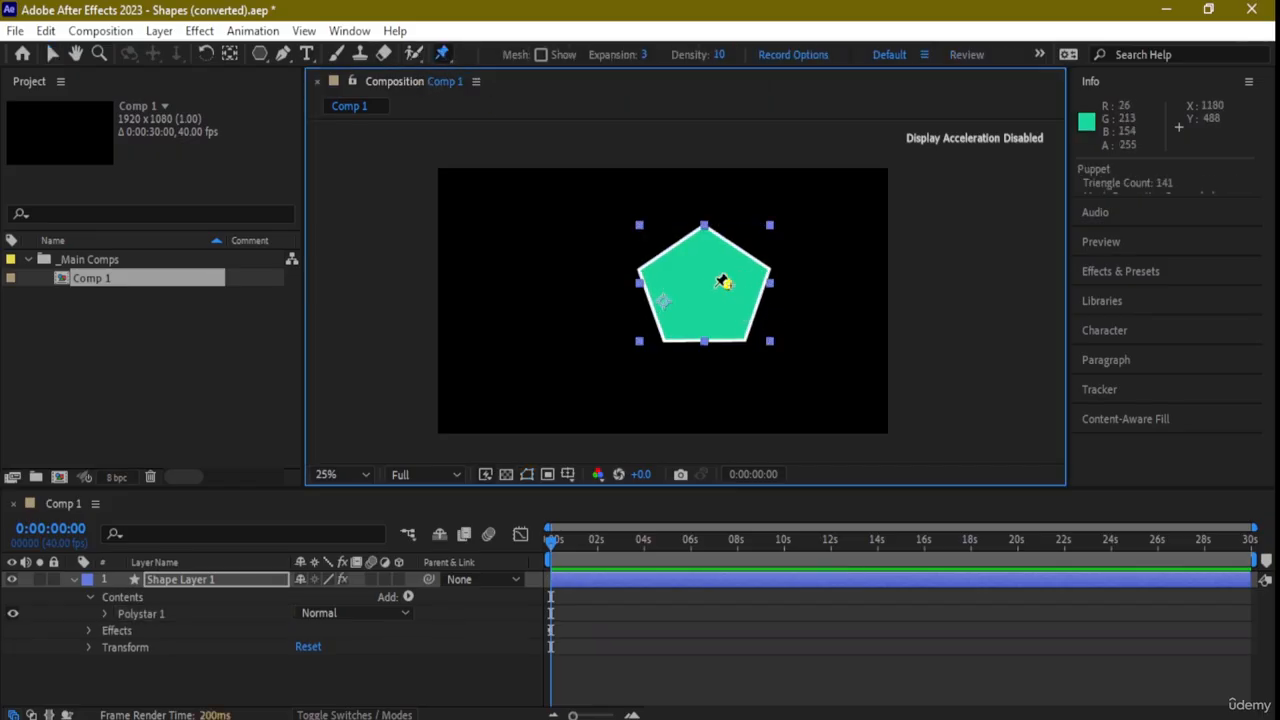
pyautogui.scroll(-6, 730, 290)
pyautogui.scroll(8, 726, 284)
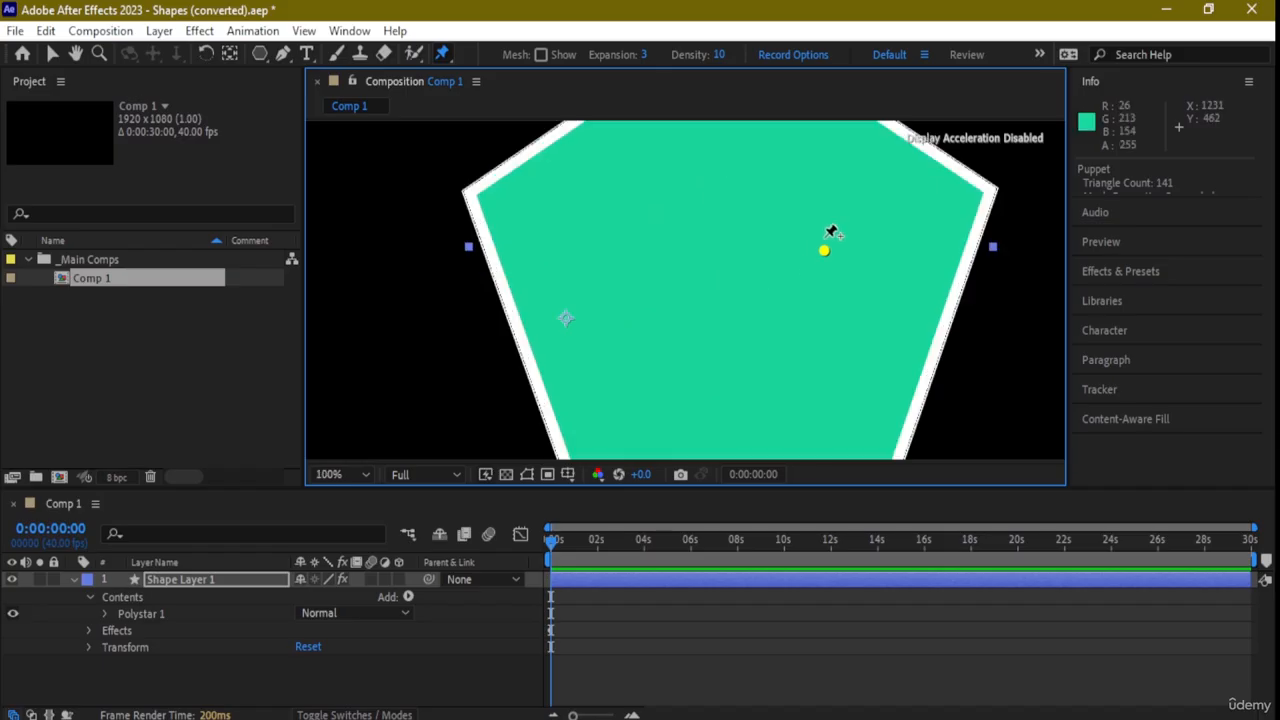
pyautogui.moveTo(824, 251); pyautogui.dragTo(450, 317)
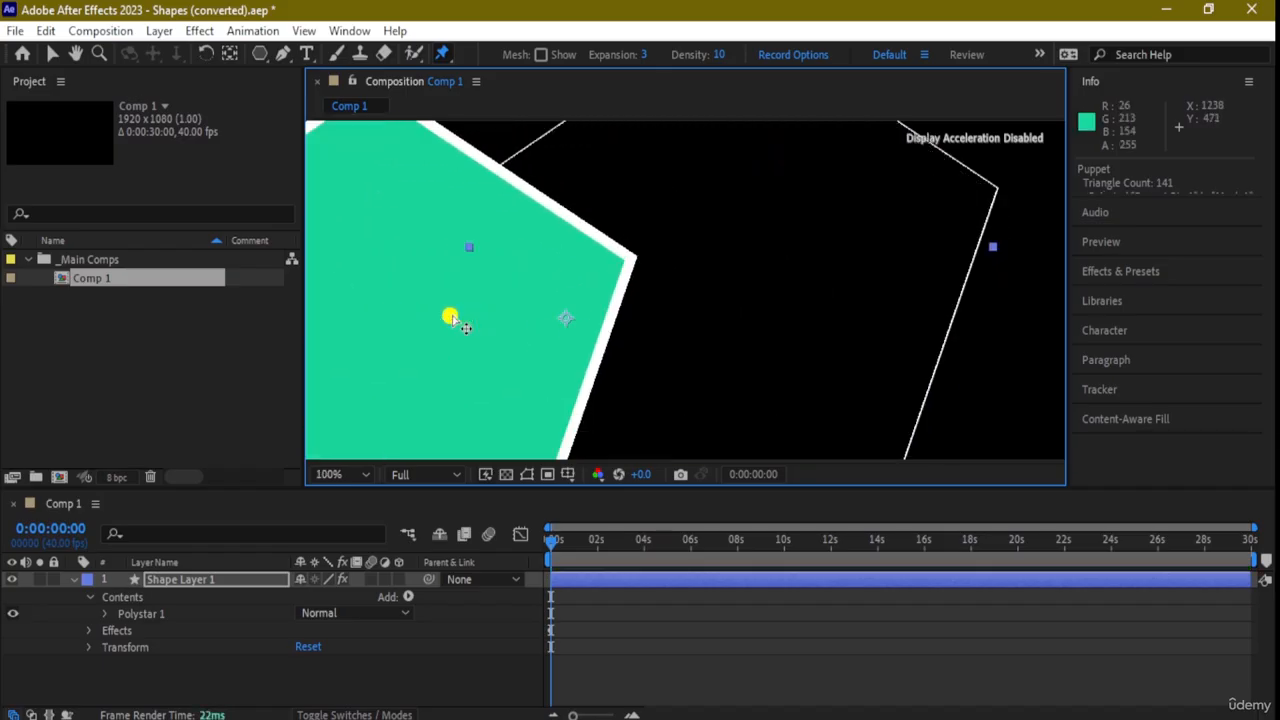
pyautogui.scroll(-1, 492, 300)
pyautogui.scroll(-1, 493, 300)
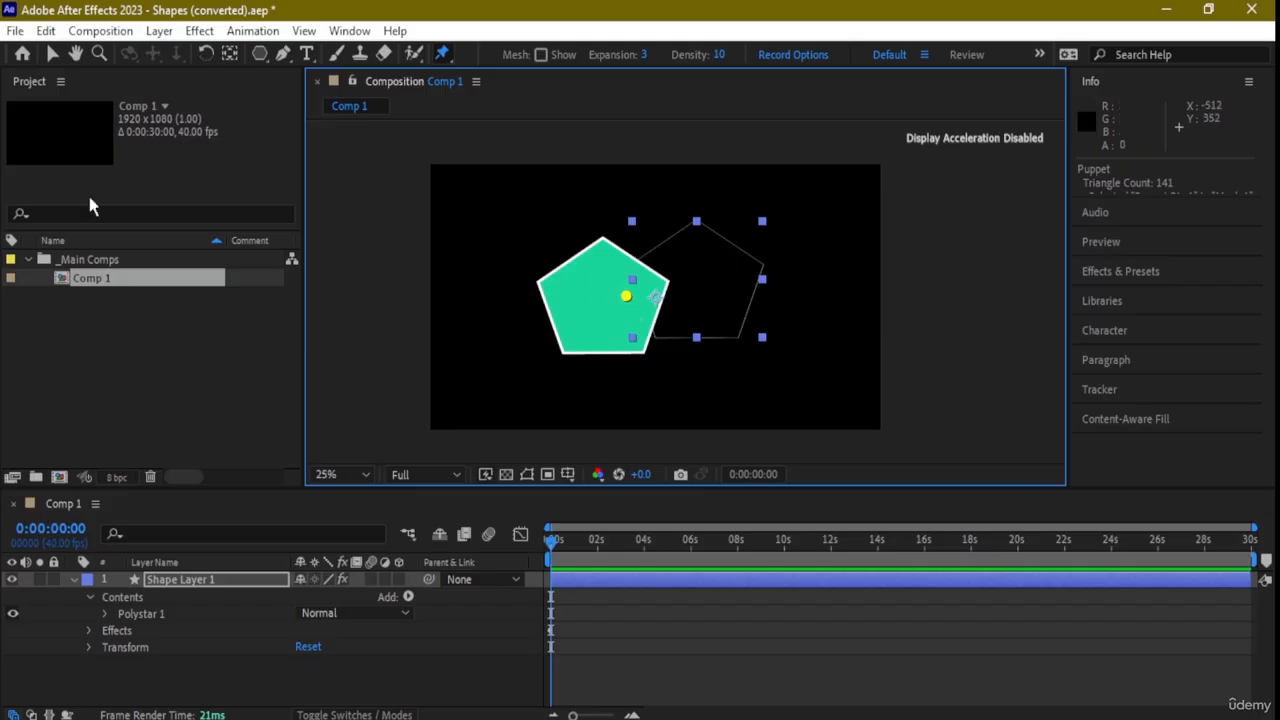
# Move the pinned shape layer up and to the right to Position 1172, 468.
pyautogui.click(51, 54)
pyautogui.moveTo(595, 311); pyautogui.dragTo(636, 292)
pyautogui.moveTo(740, 257); pyautogui.dragTo(787, 236)
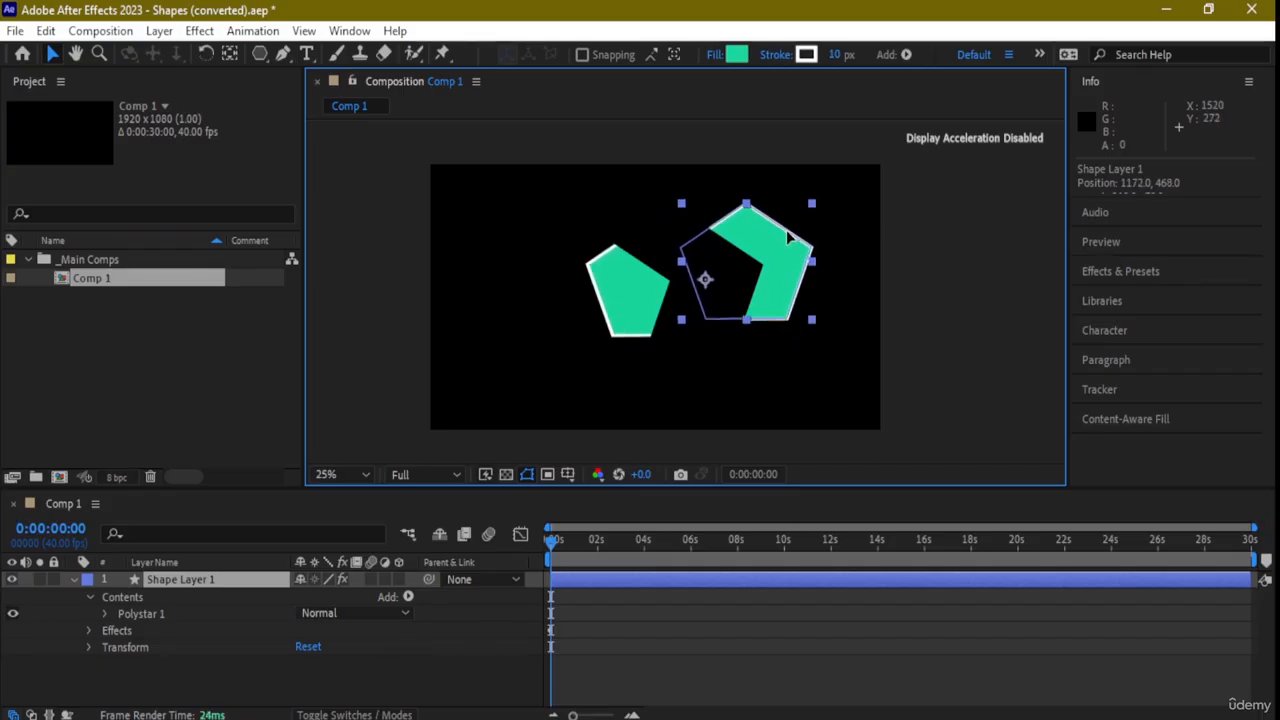
# Delete the shape layer containing the pinned pentagon.
pyautogui.click(645, 218)
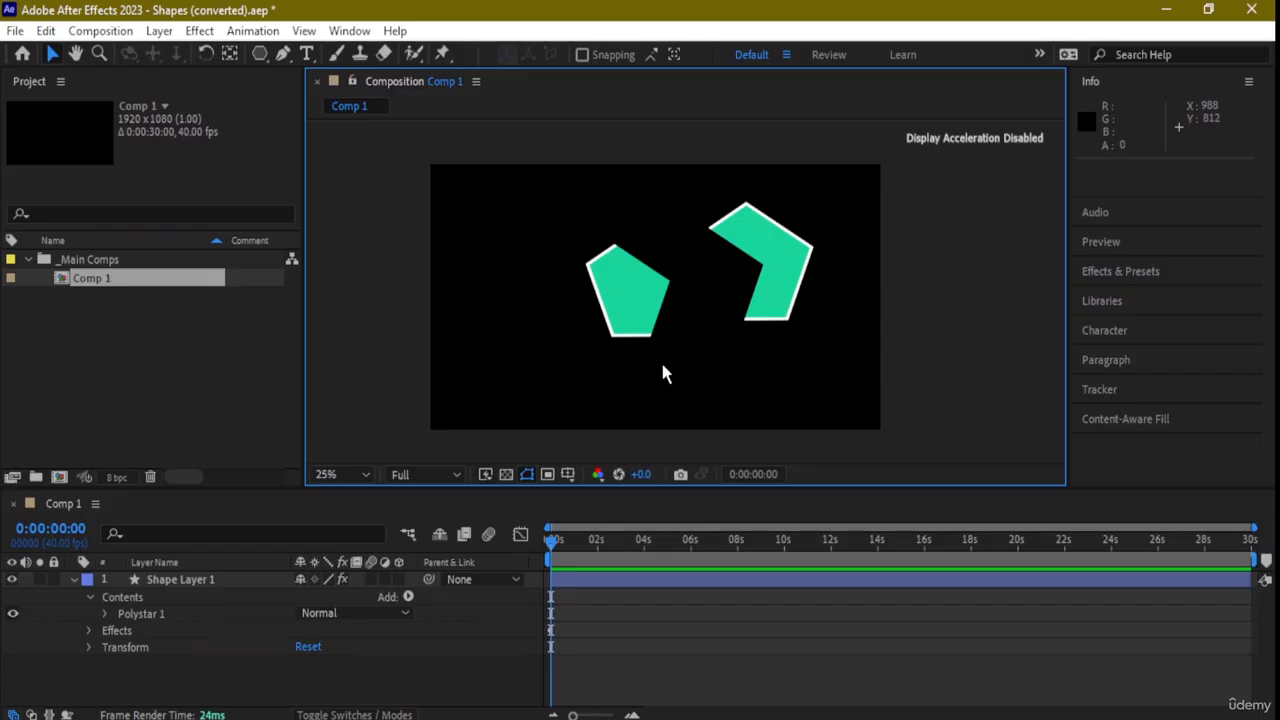
pyautogui.click(779, 270)
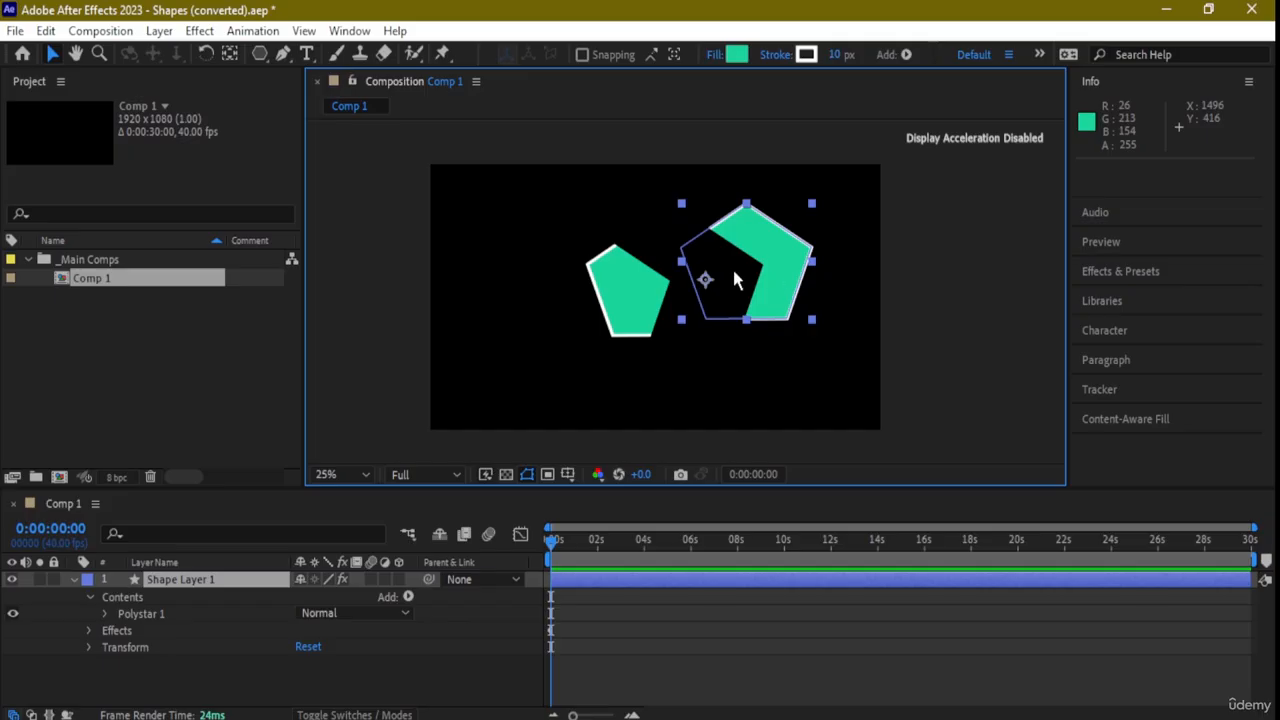
pyautogui.press('Delete')
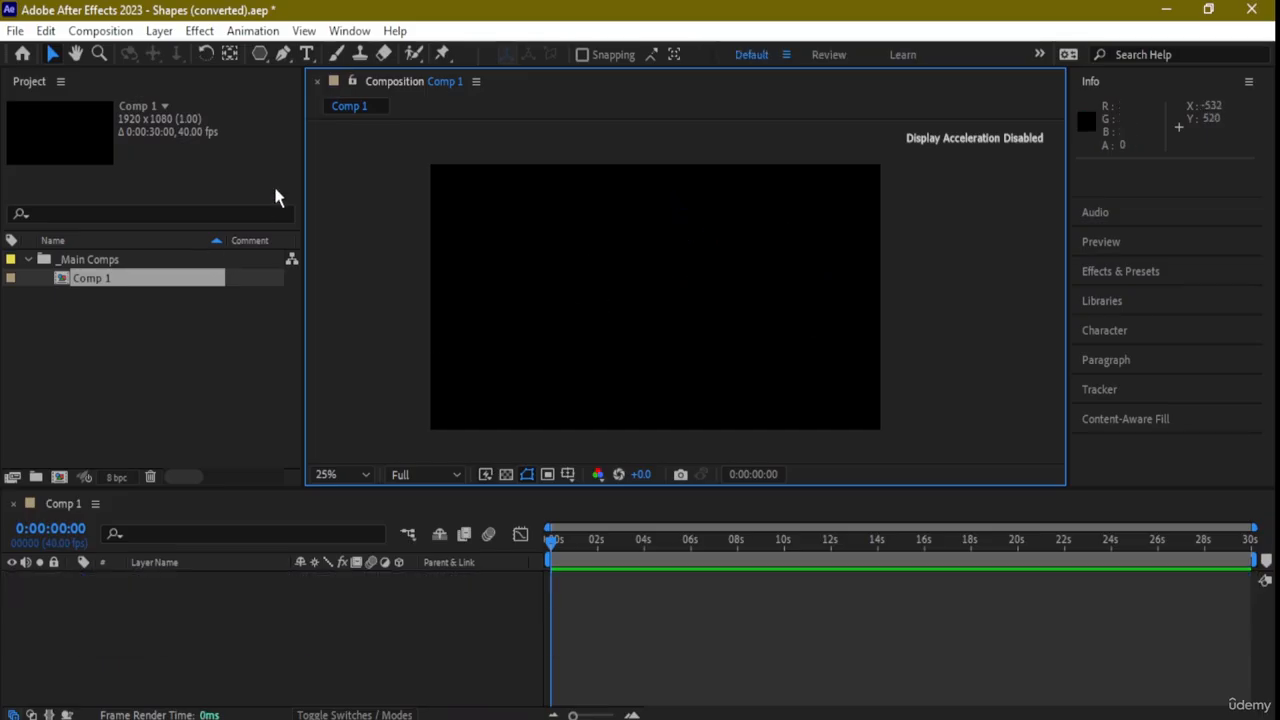
# Draw a five-pointed star in the upper-left part of the composition with the Star tool.
pyautogui.click(259, 55)
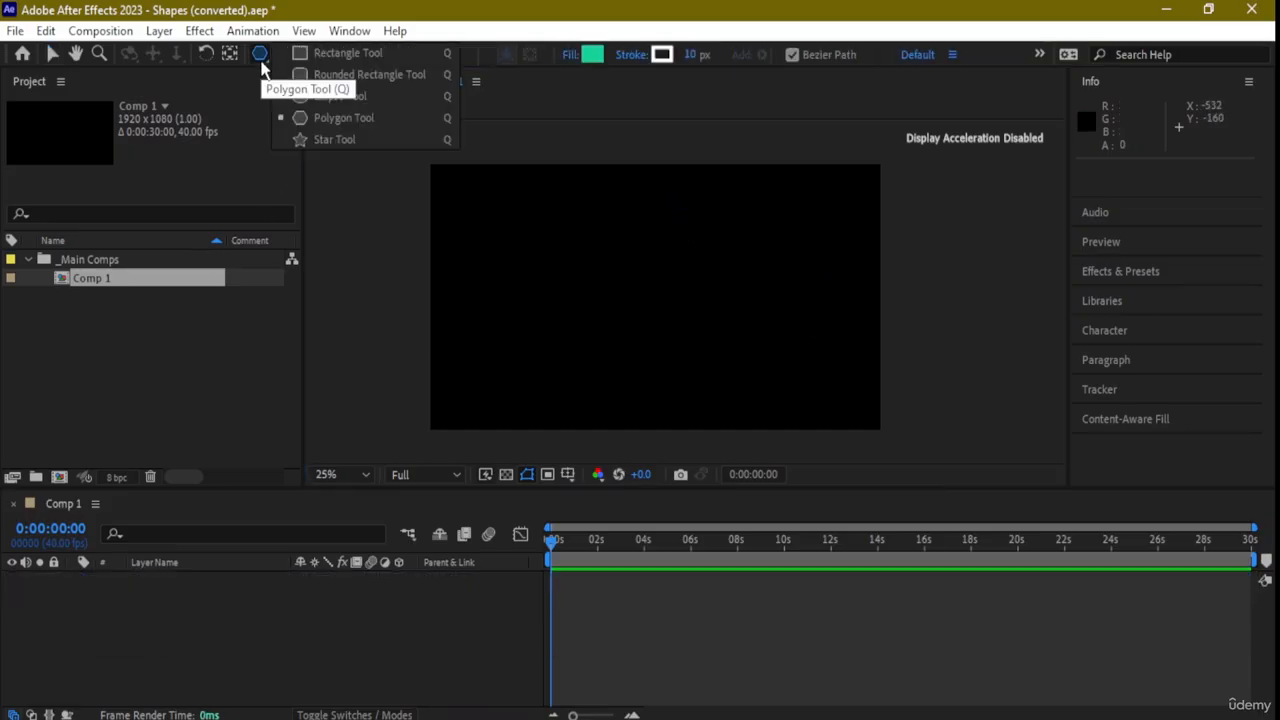
pyautogui.click(354, 141)
pyautogui.moveTo(563, 223); pyautogui.dragTo(606, 269)
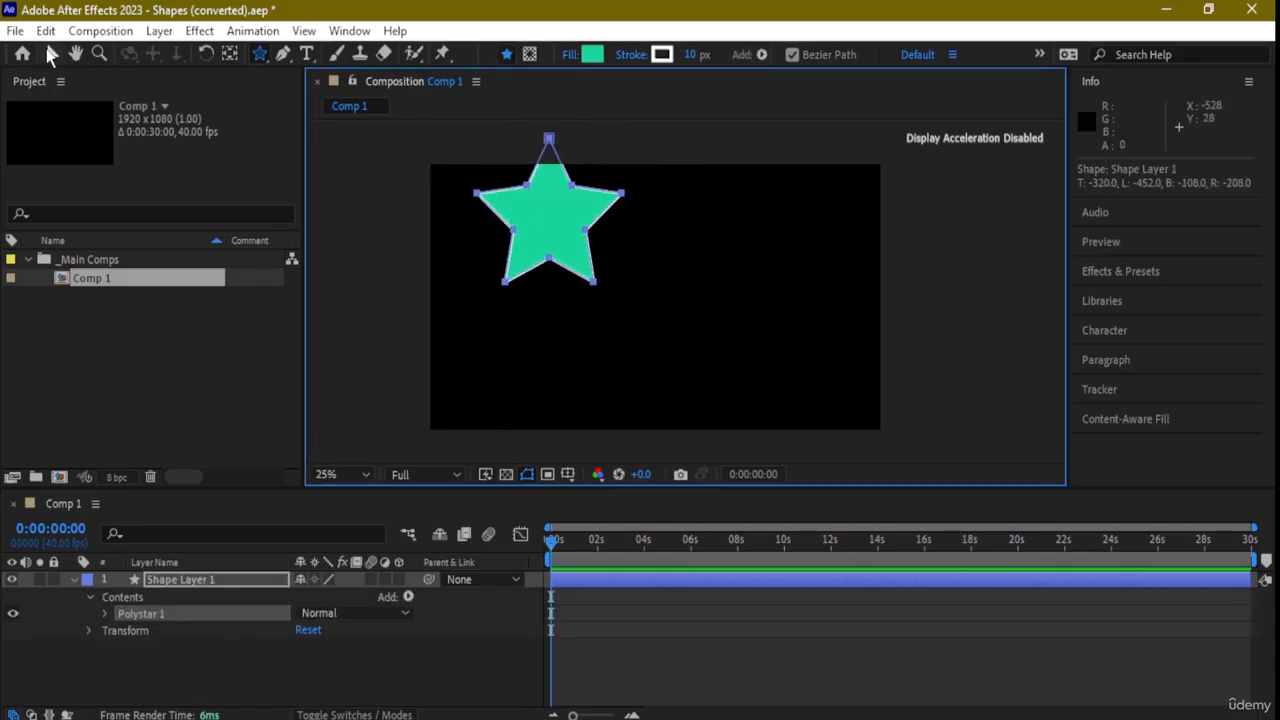
# Move the star with the Selection tool from the upper-left corner to the centre-right area of the composition.
pyautogui.click(52, 54)
pyautogui.click(563, 218)
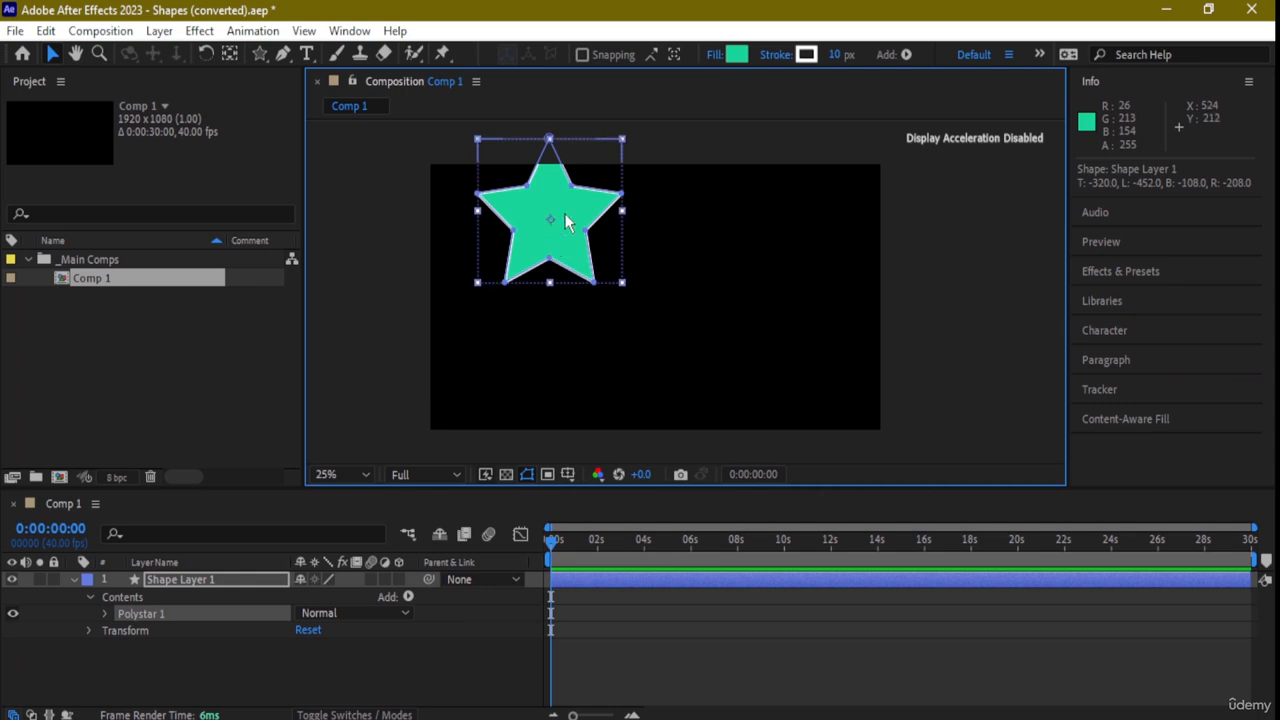
pyautogui.moveTo(580, 208); pyautogui.dragTo(696, 276)
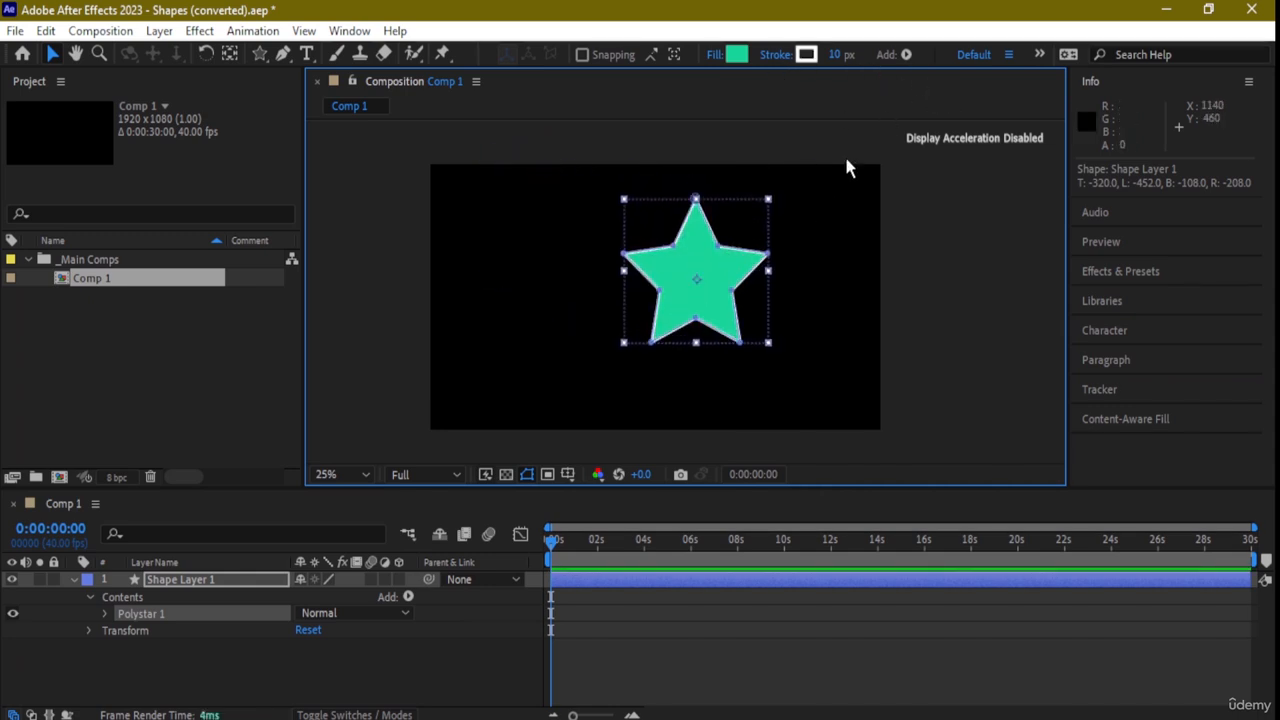
# Add a Zig Zag operation to the star shape and inspect its jagged outline.
pyautogui.click(906, 56)
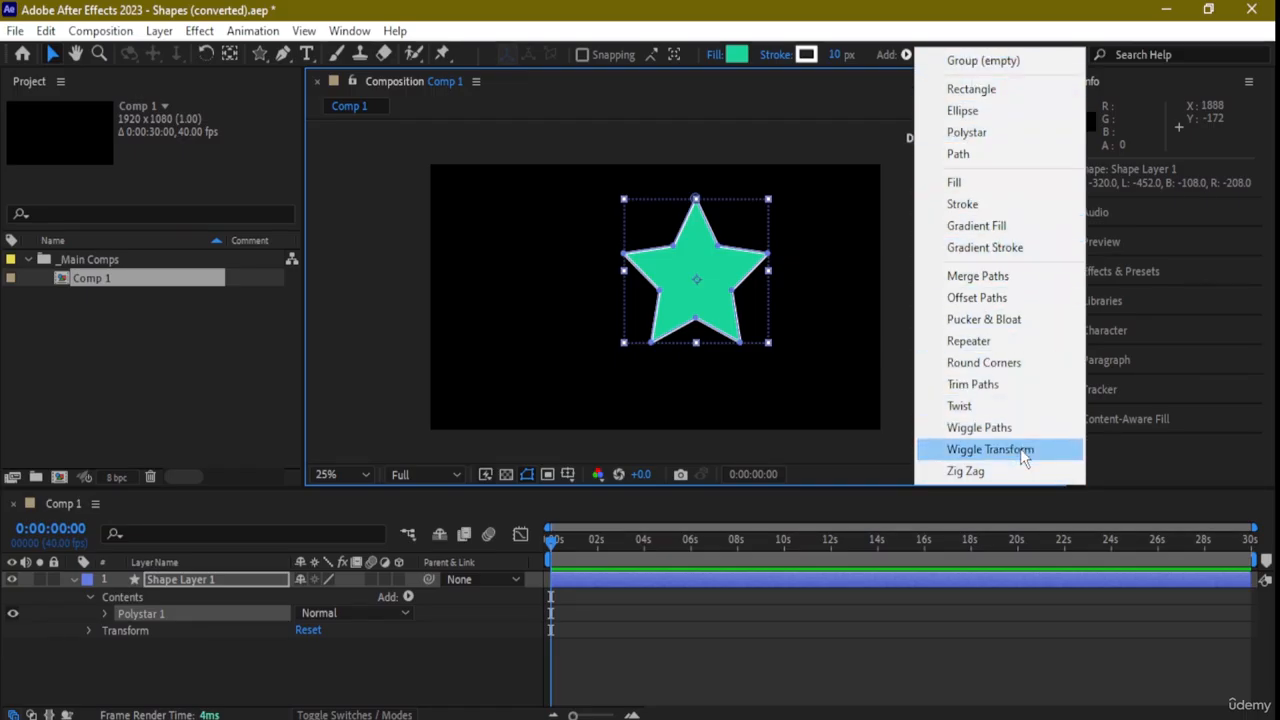
pyautogui.click(797, 352)
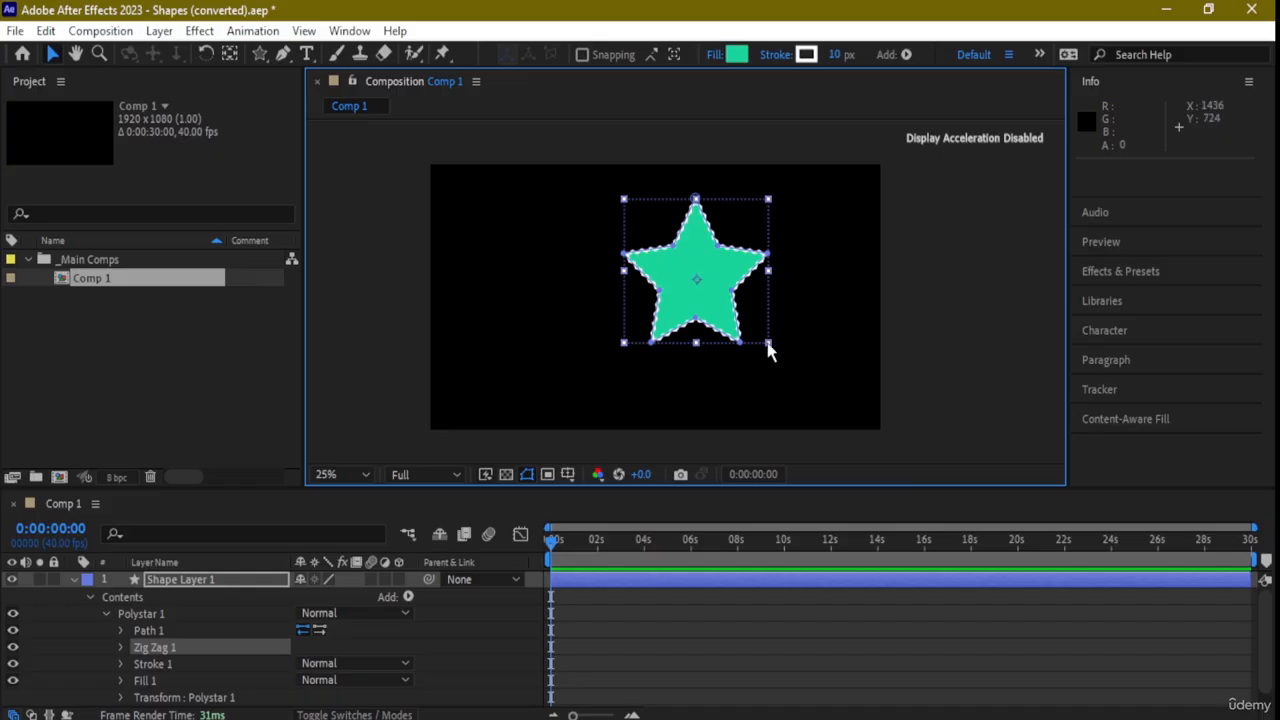
pyautogui.moveTo(770, 344); pyautogui.dragTo(791, 359)
pyautogui.scroll(3, 767, 328)
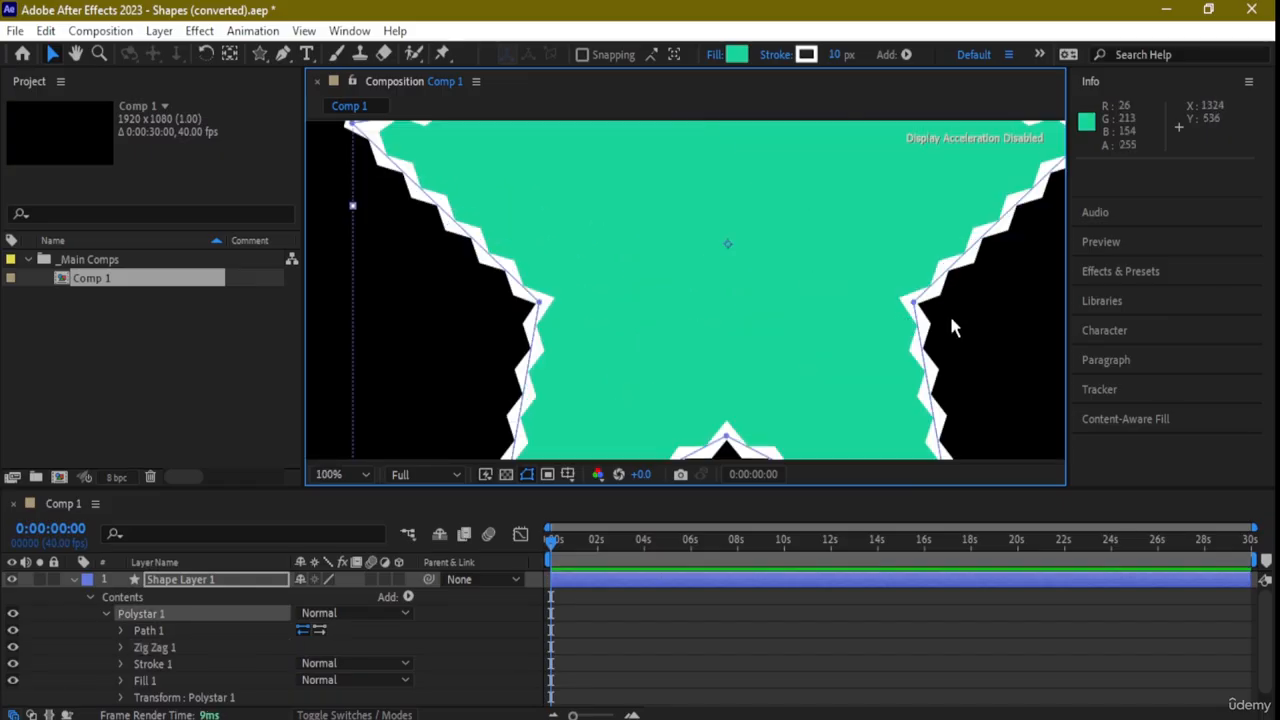
pyautogui.scroll(-4, 972, 316)
pyautogui.scroll(2, 737, 253)
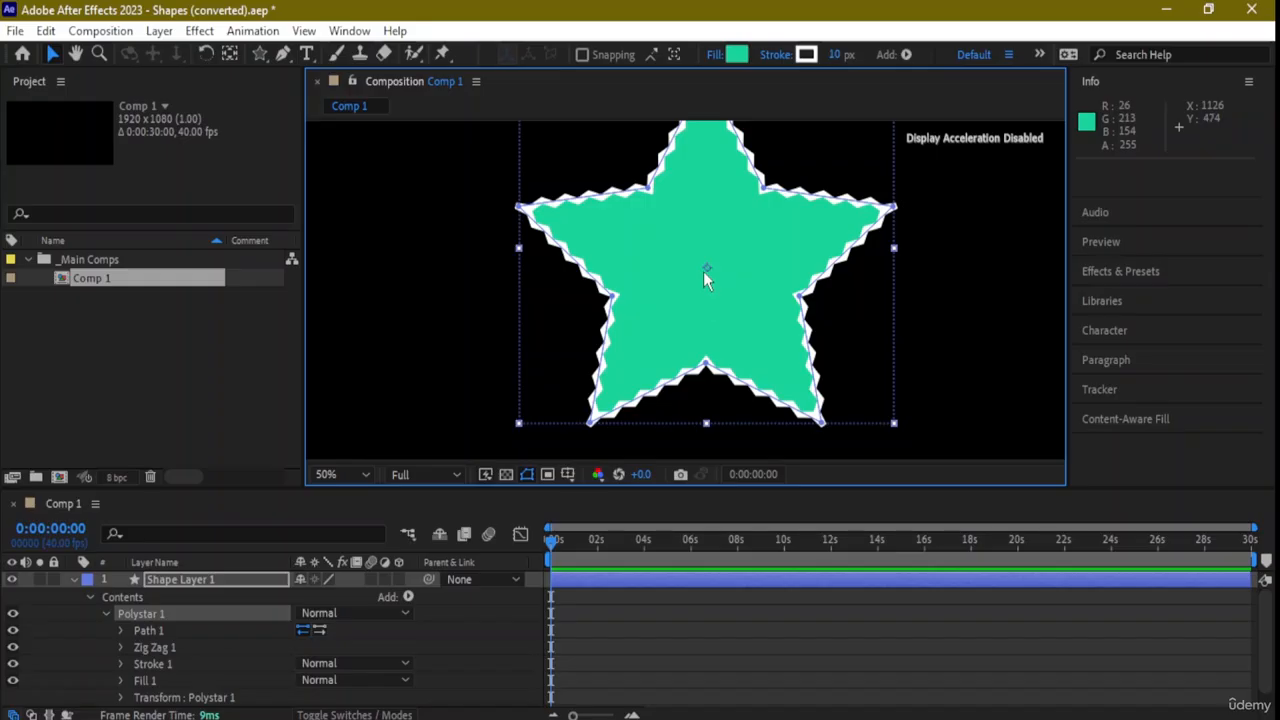
# Pull the star's left tip far outward and slightly down to vertex position 159, 296.
pyautogui.press('h')
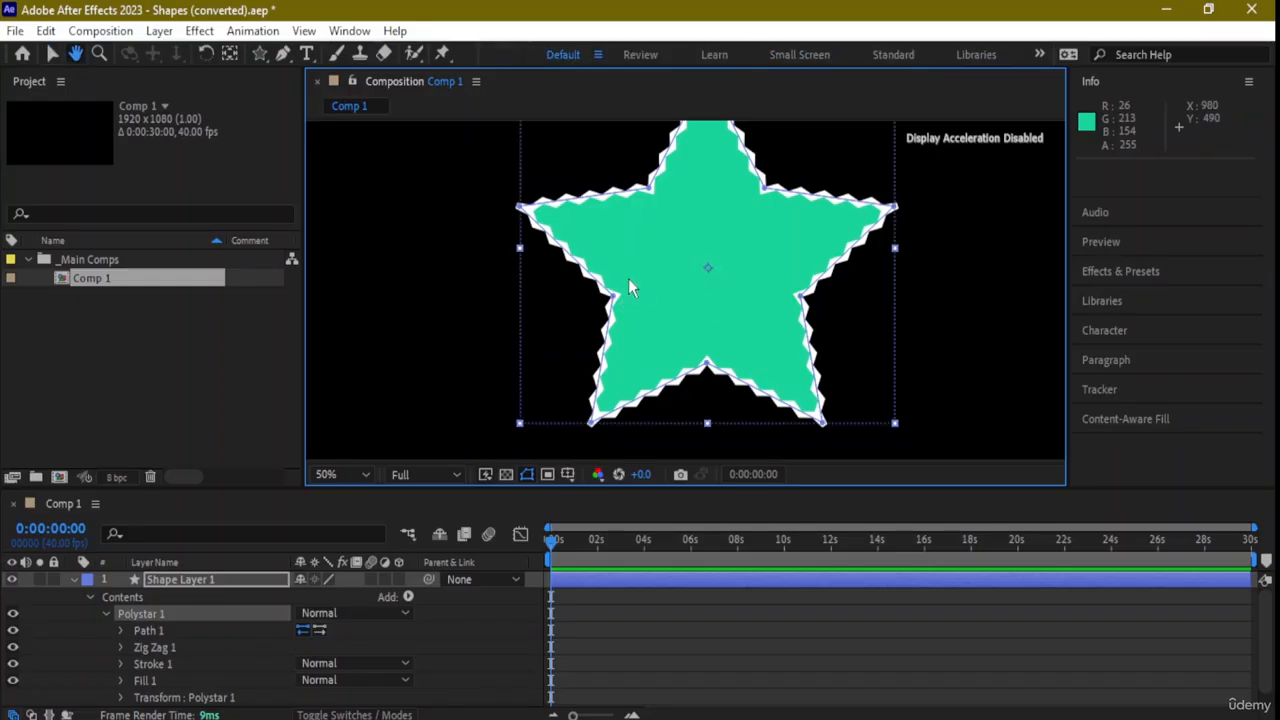
pyautogui.middleClick(518, 208)
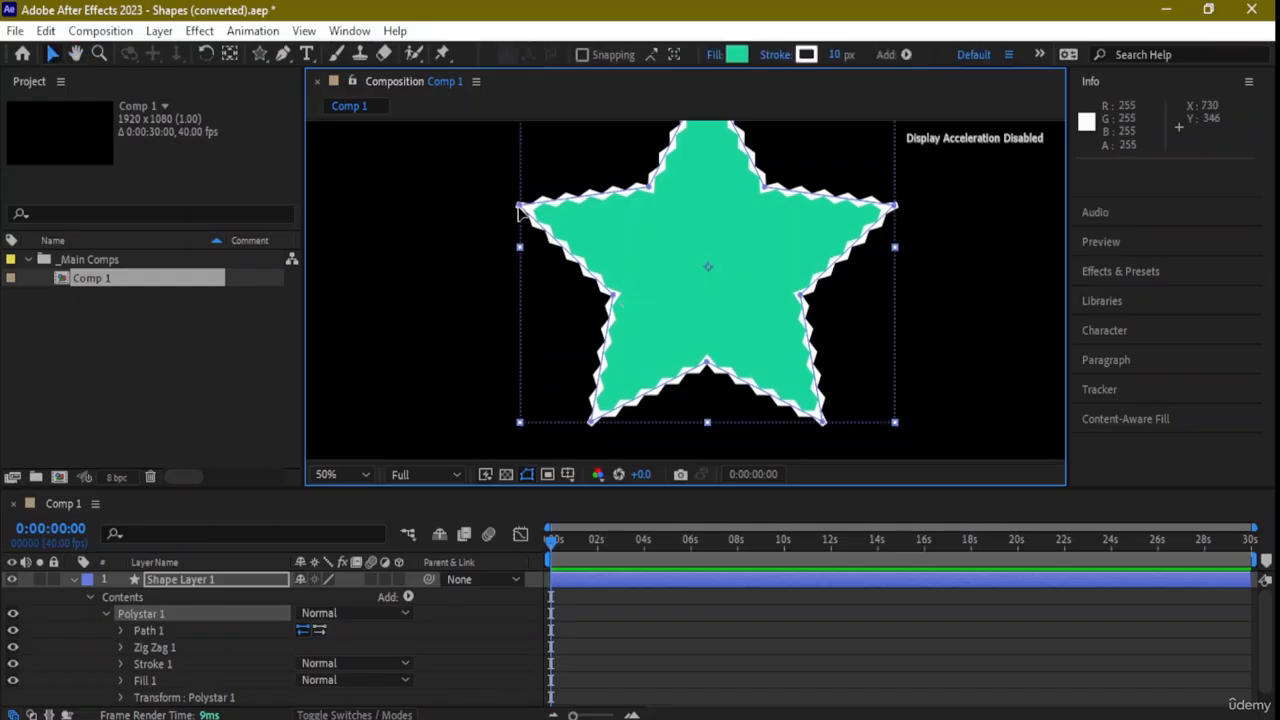
pyautogui.moveTo(518, 208); pyautogui.dragTo(365, 287)
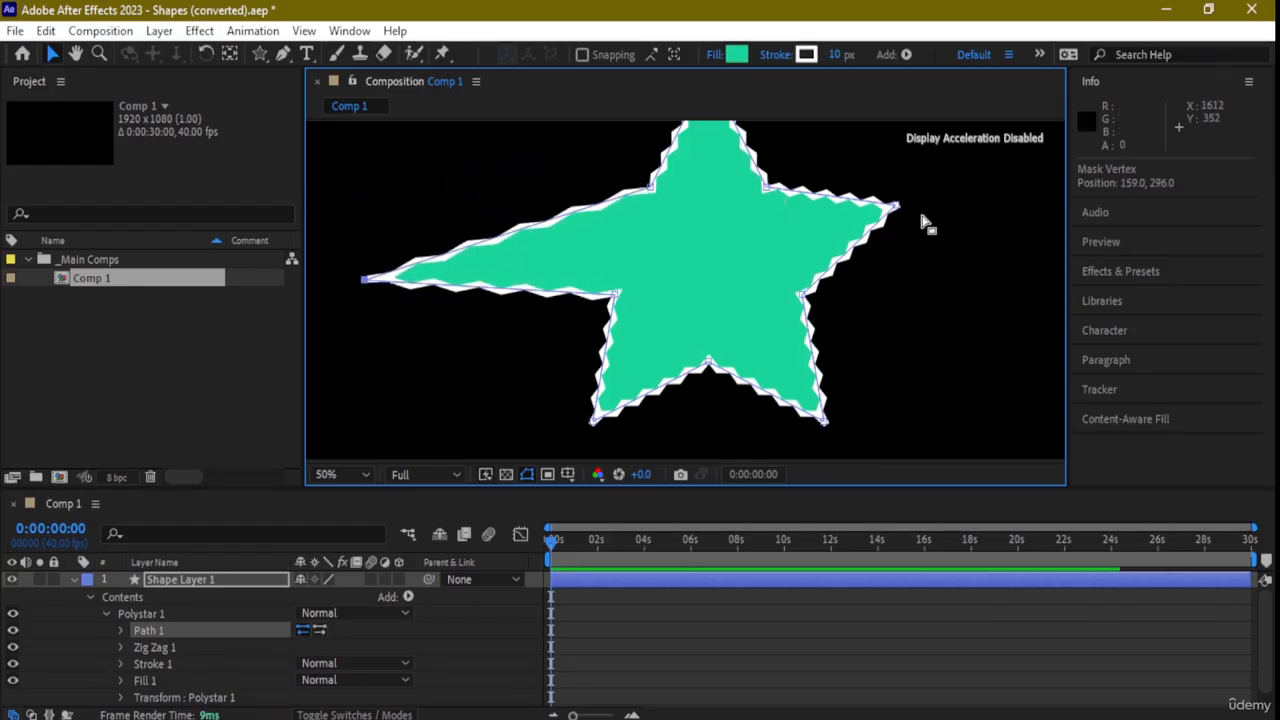
# Stretch the star's right tip far outward, then bring it back inward to vertex position 304, 115.
pyautogui.moveTo(896, 207); pyautogui.dragTo(1057, 259)
pyautogui.moveTo(888, 380); pyautogui.dragTo(884, 377)
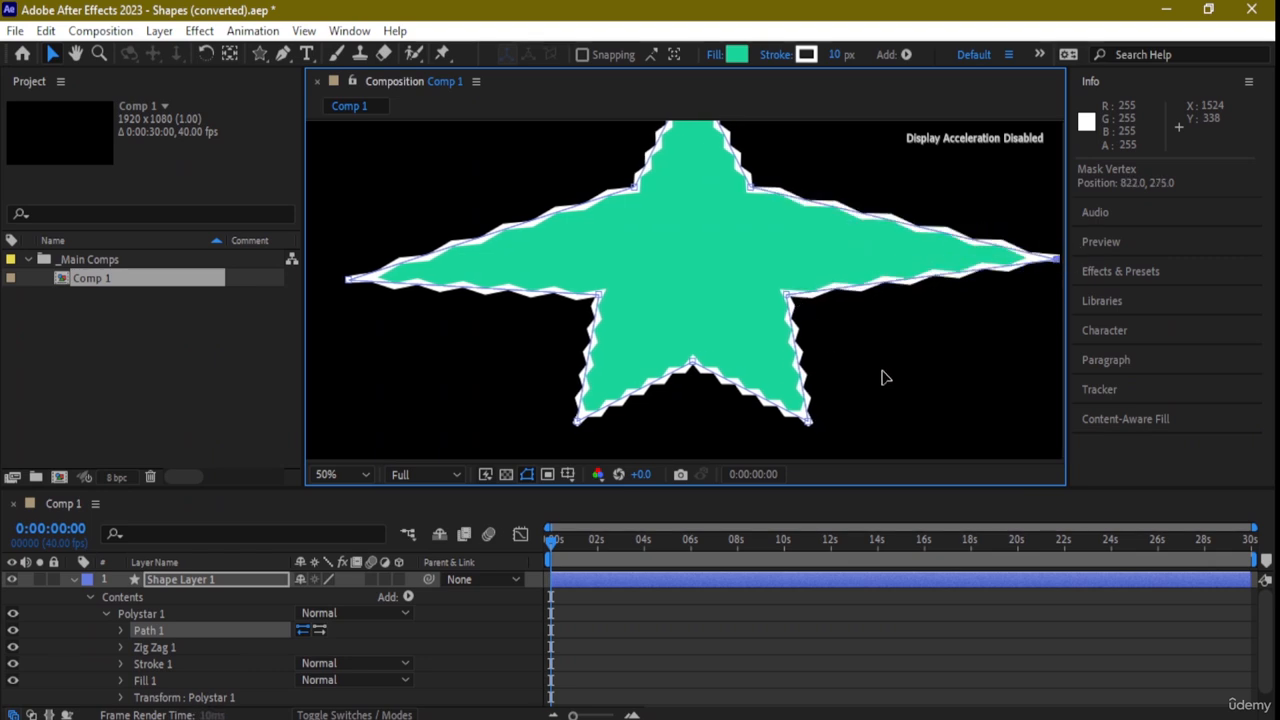
pyautogui.scroll(-2, 882, 375)
pyautogui.moveTo(785, 333); pyautogui.dragTo(850, 256)
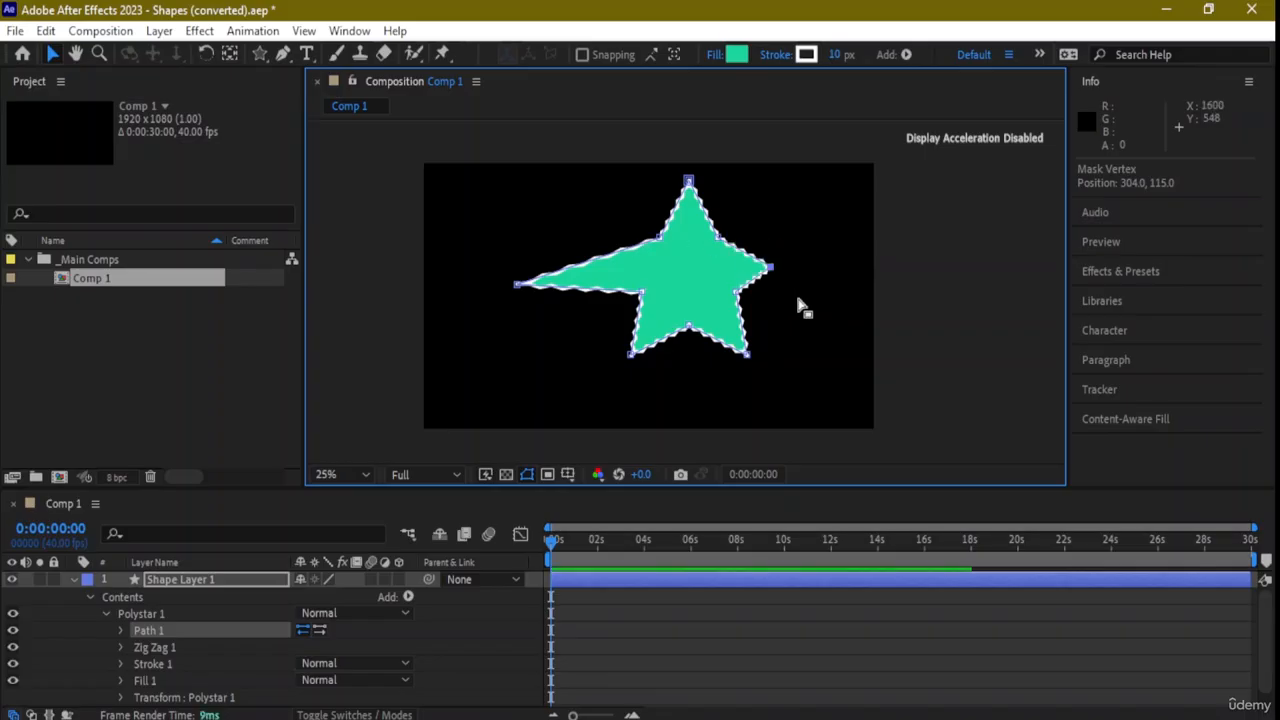
# Shift the star's lower-right tip slightly inward to vertex position 560, 406, and move the whole star slightly left and down.
pyautogui.scroll(-4, 697, 266)
pyautogui.scroll(5, 697, 266)
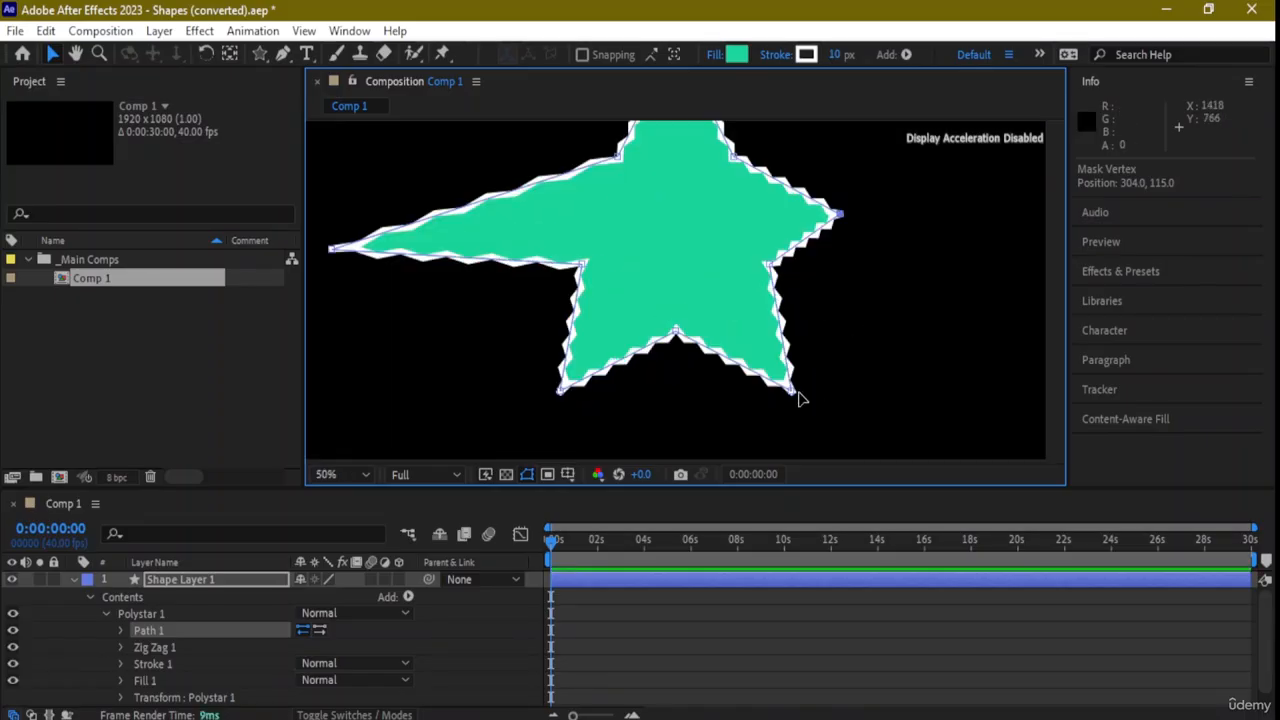
pyautogui.moveTo(796, 392); pyautogui.dragTo(783, 398)
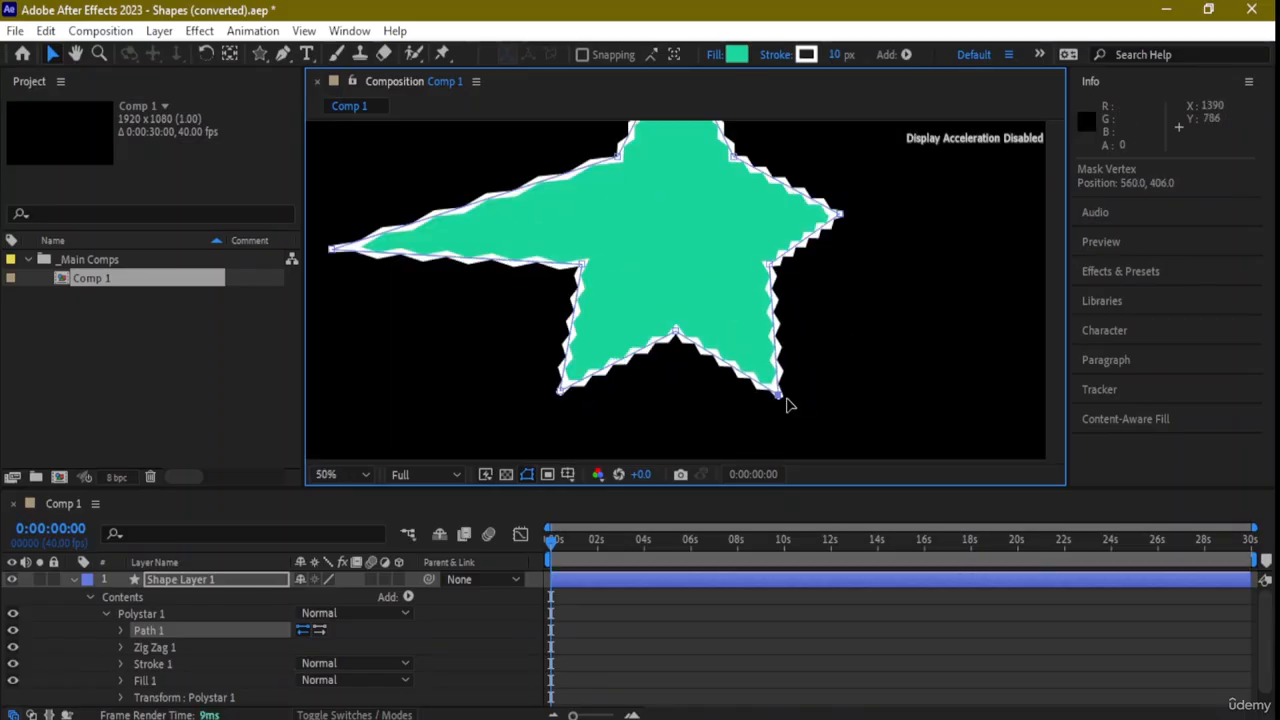
pyautogui.click(682, 236)
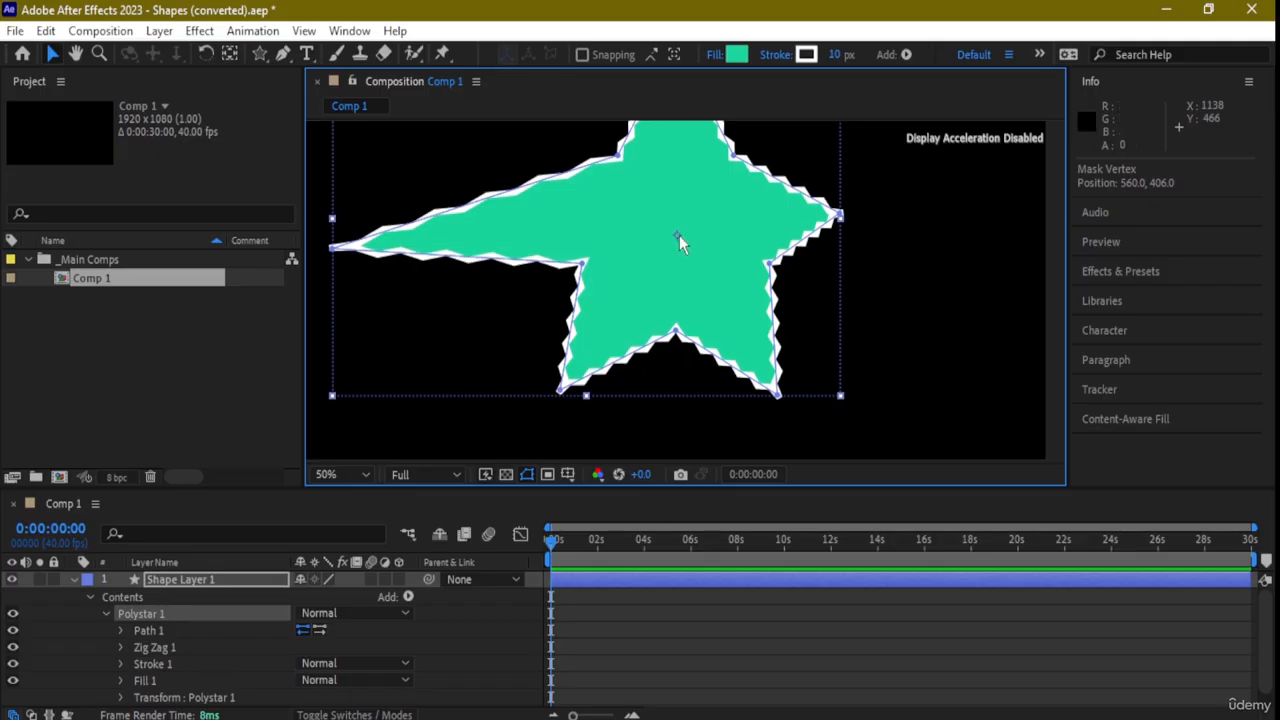
pyautogui.moveTo(679, 236); pyautogui.dragTo(655, 243)
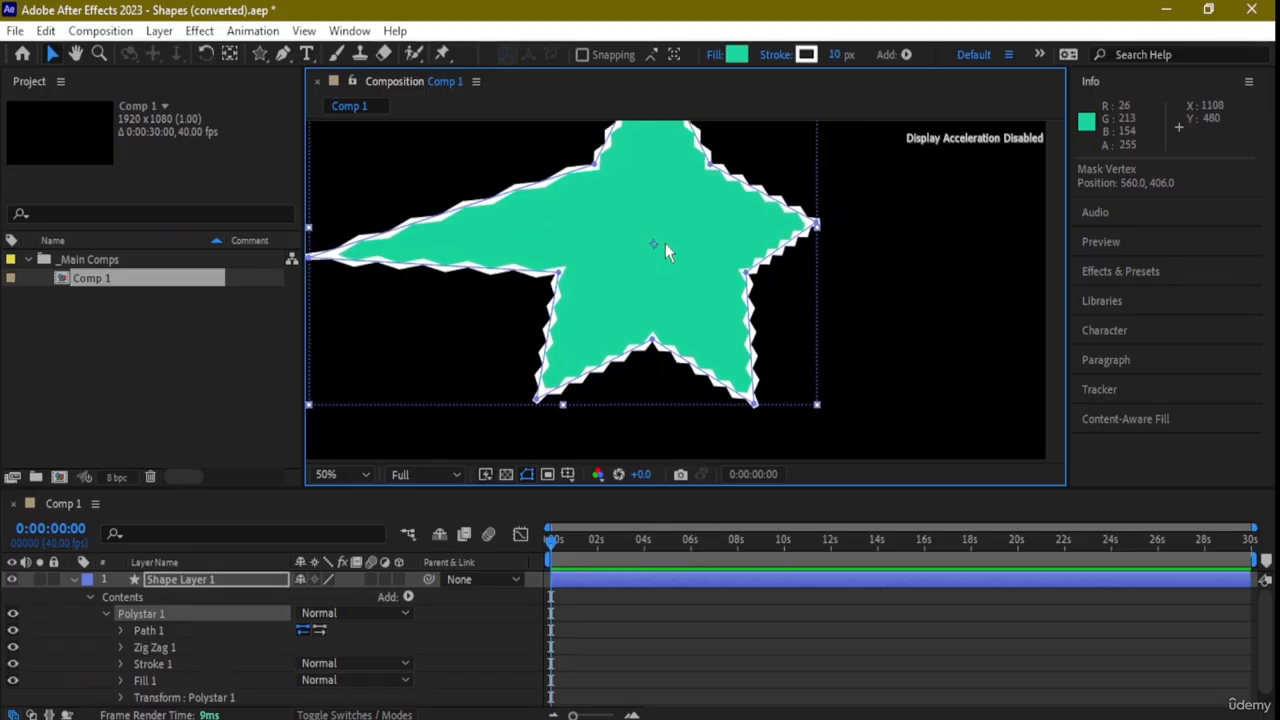
# Enable snapping and move the star's anchor point onto the inner corner between its left and top tips.
pyautogui.click(594, 55)
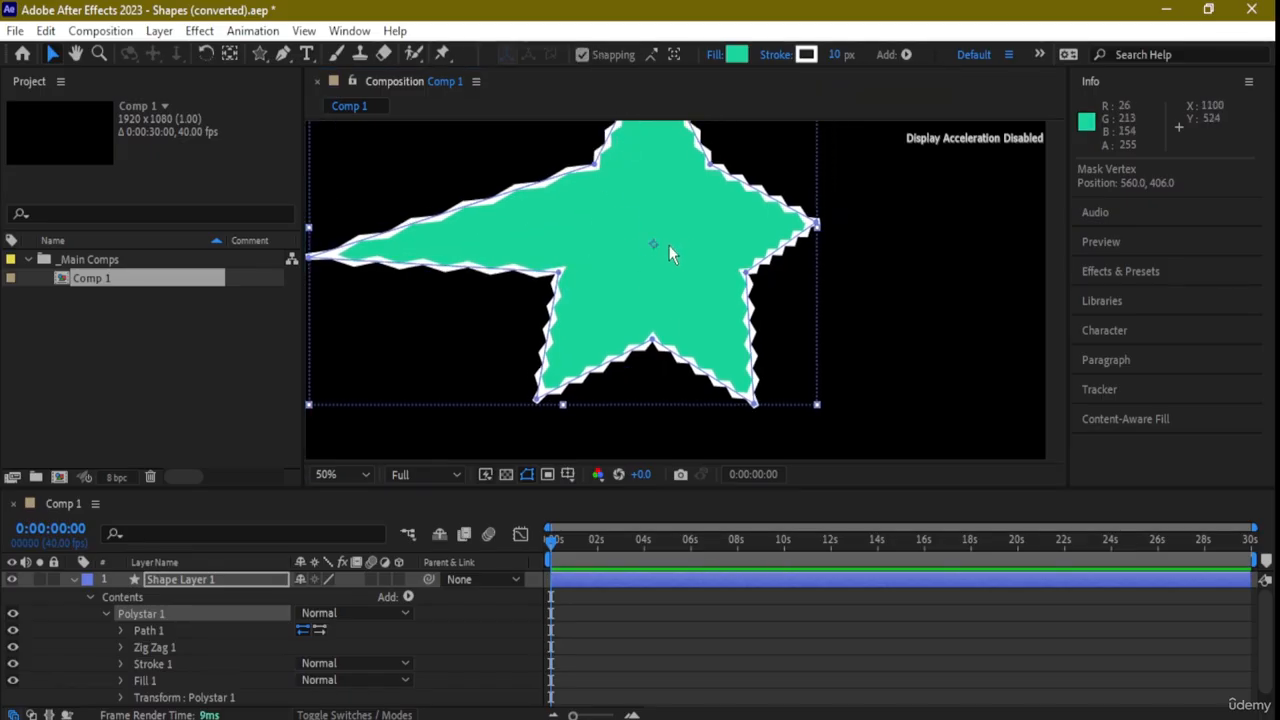
pyautogui.click(229, 54)
pyautogui.moveTo(657, 251); pyautogui.dragTo(614, 232)
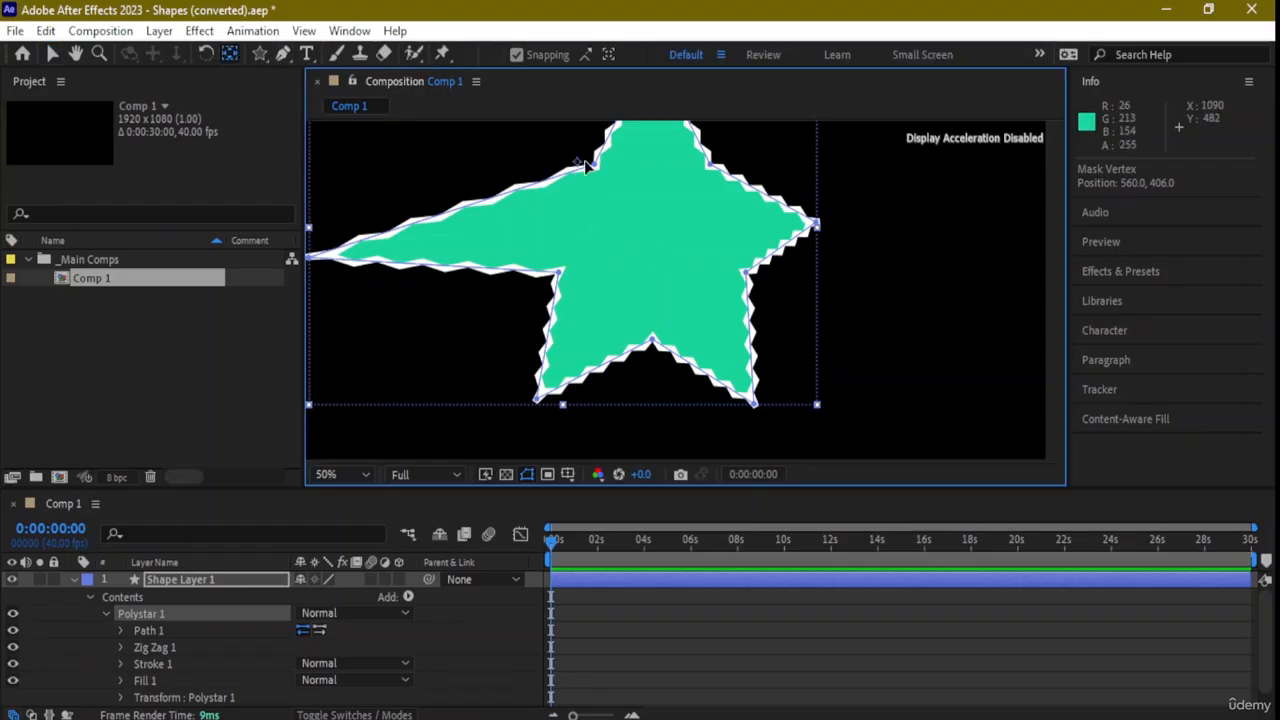
pyautogui.moveTo(585, 161); pyautogui.dragTo(604, 168)
pyautogui.click(827, 417)
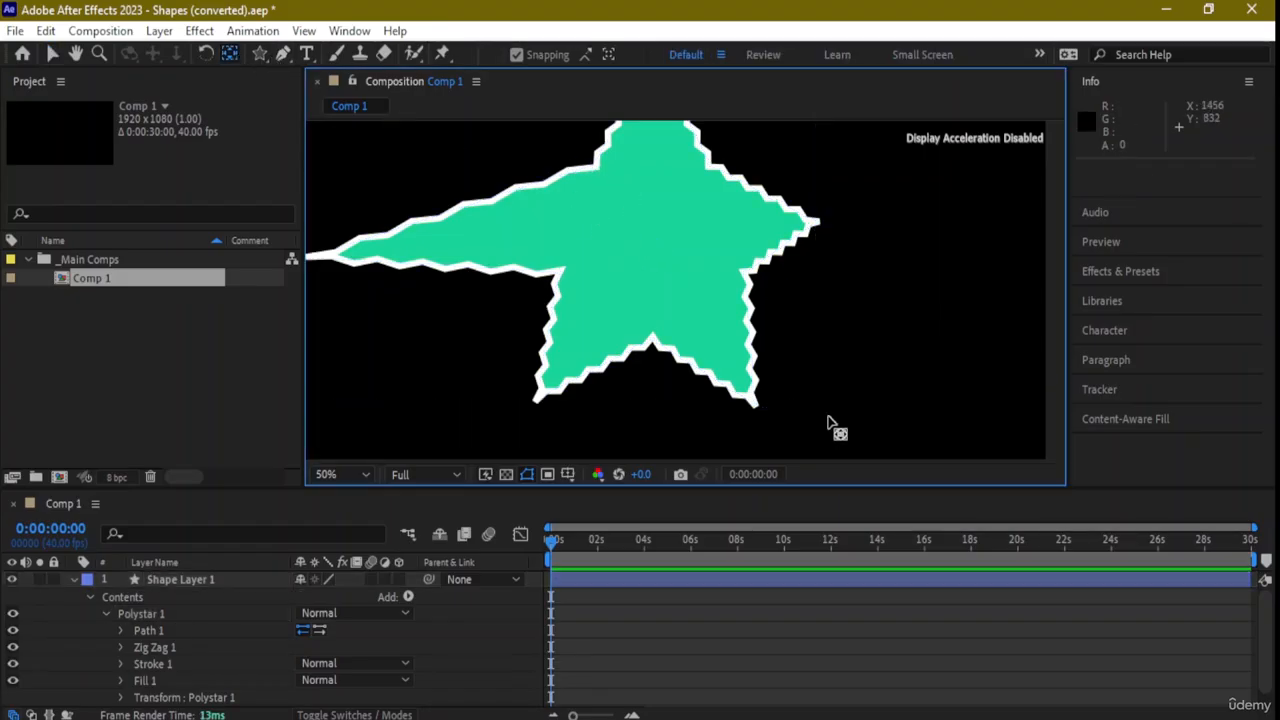
# Scale the star's shape layer down from its lower-right corner to 90%, 81%.
pyautogui.scroll(-2, 827, 417)
pyautogui.click(706, 299)
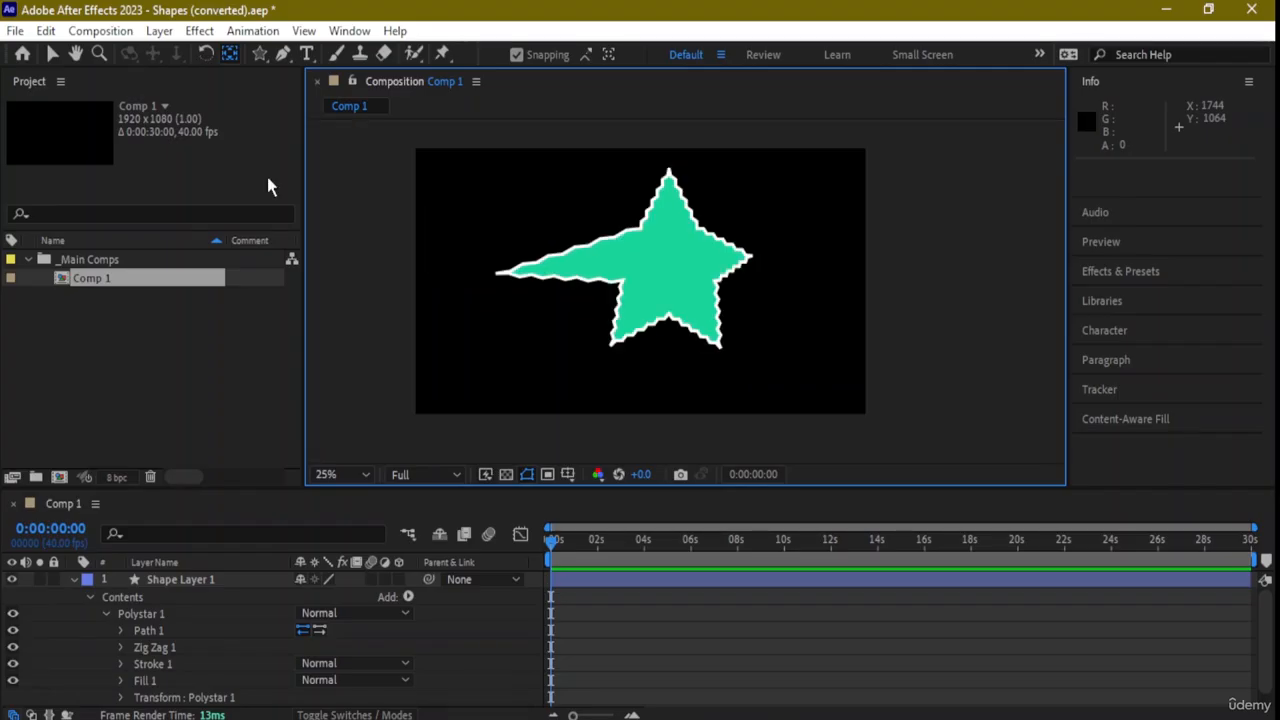
pyautogui.click(52, 56)
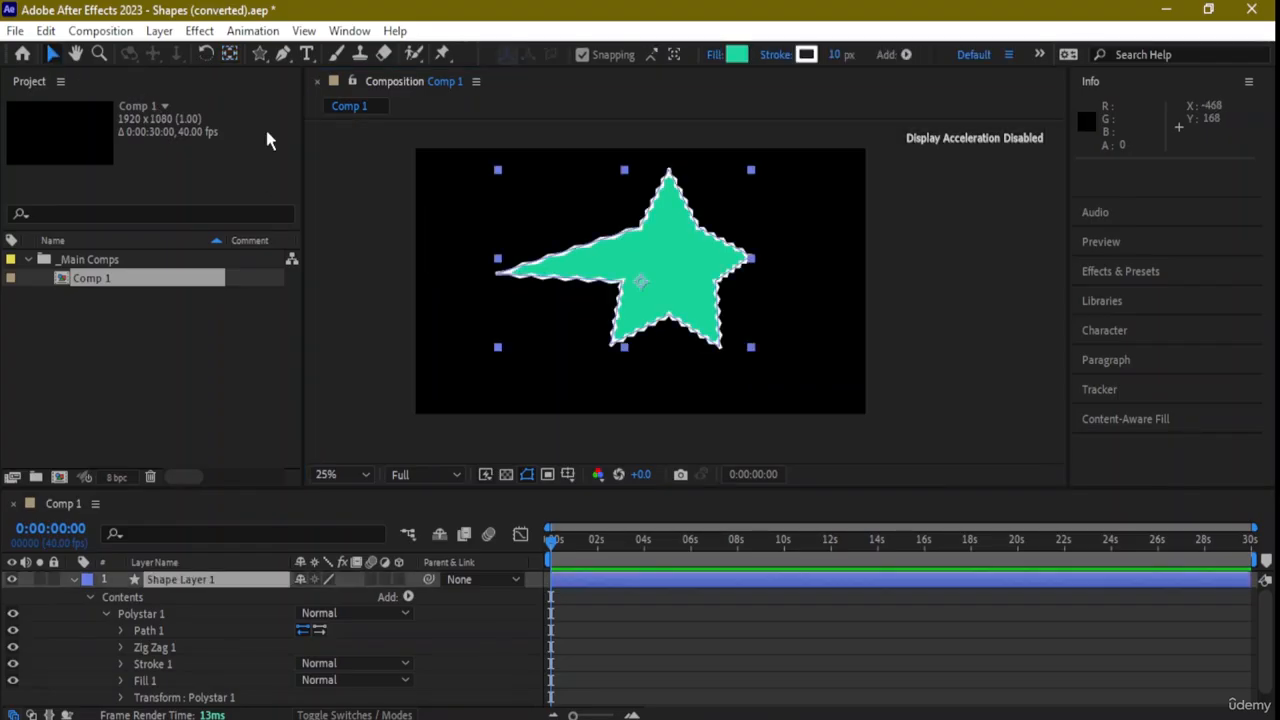
pyautogui.click(759, 354)
pyautogui.click(727, 335)
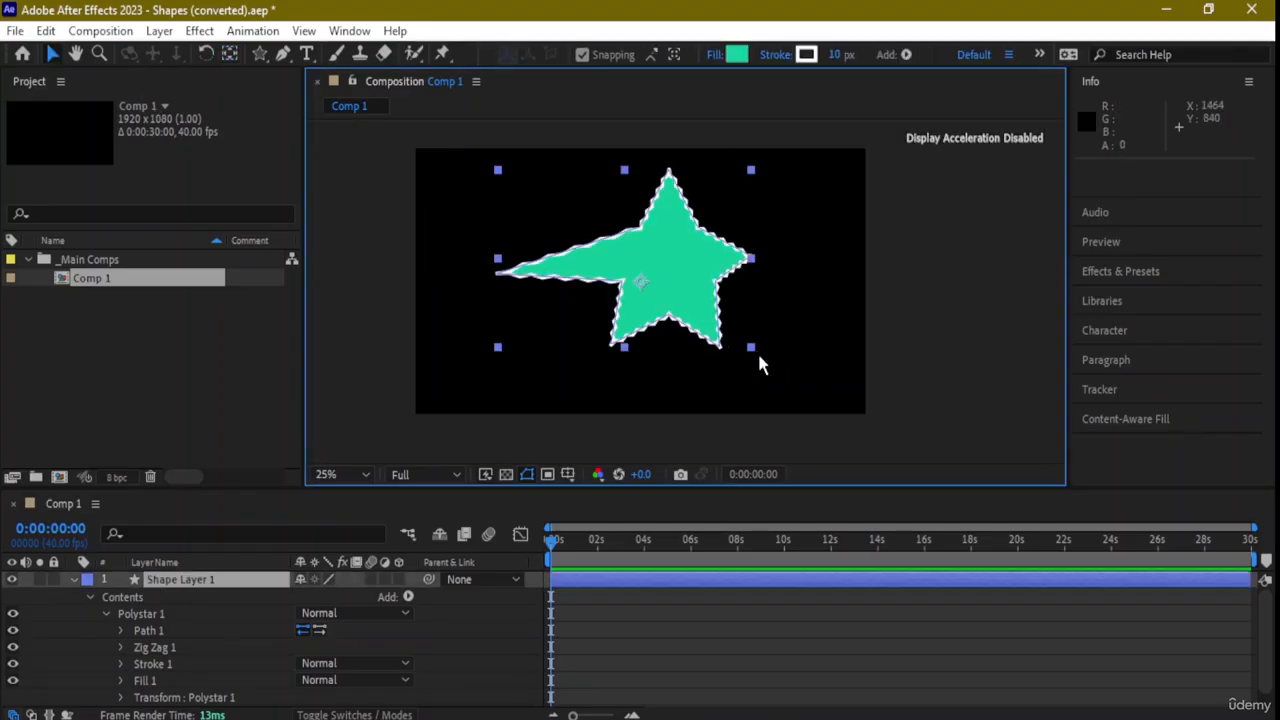
pyautogui.moveTo(752, 348); pyautogui.dragTo(742, 338)
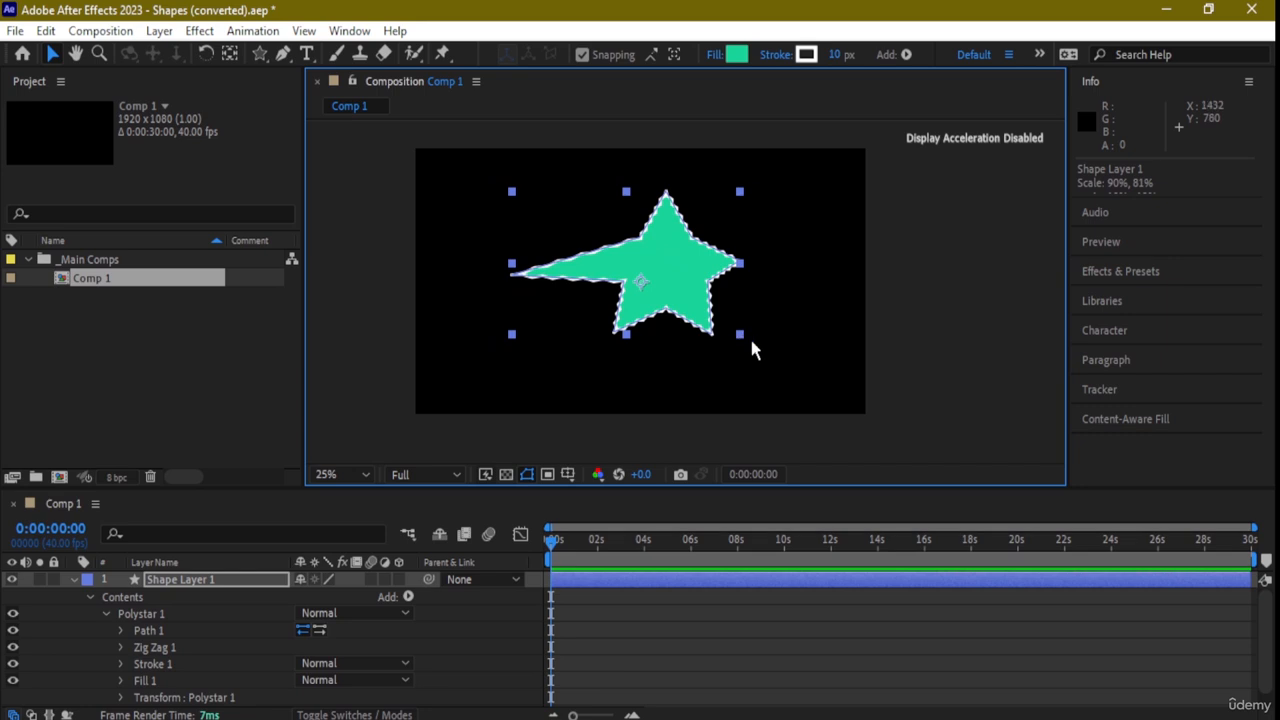
# Rotate the star's shape layer to 3x +191.7° with the Rotation tool, then delete the layer.
pyautogui.click(205, 54)
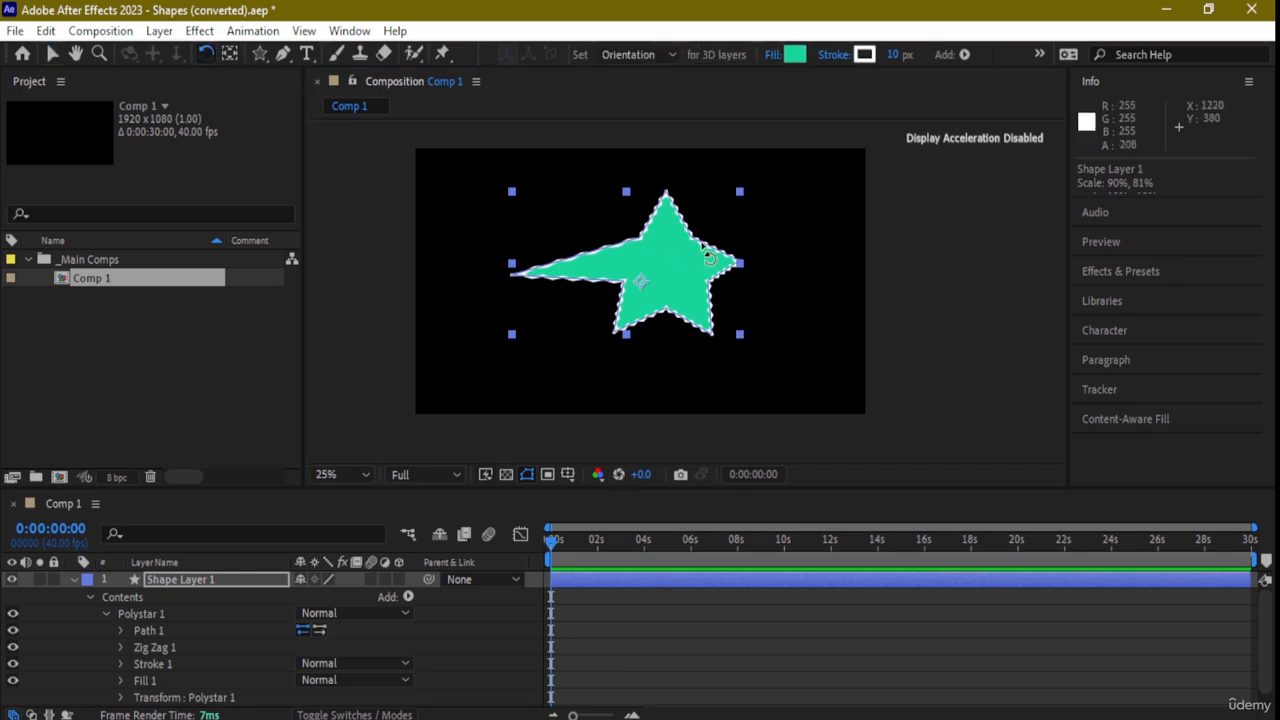
pyautogui.moveTo(727, 210); pyautogui.dragTo(549, 283)
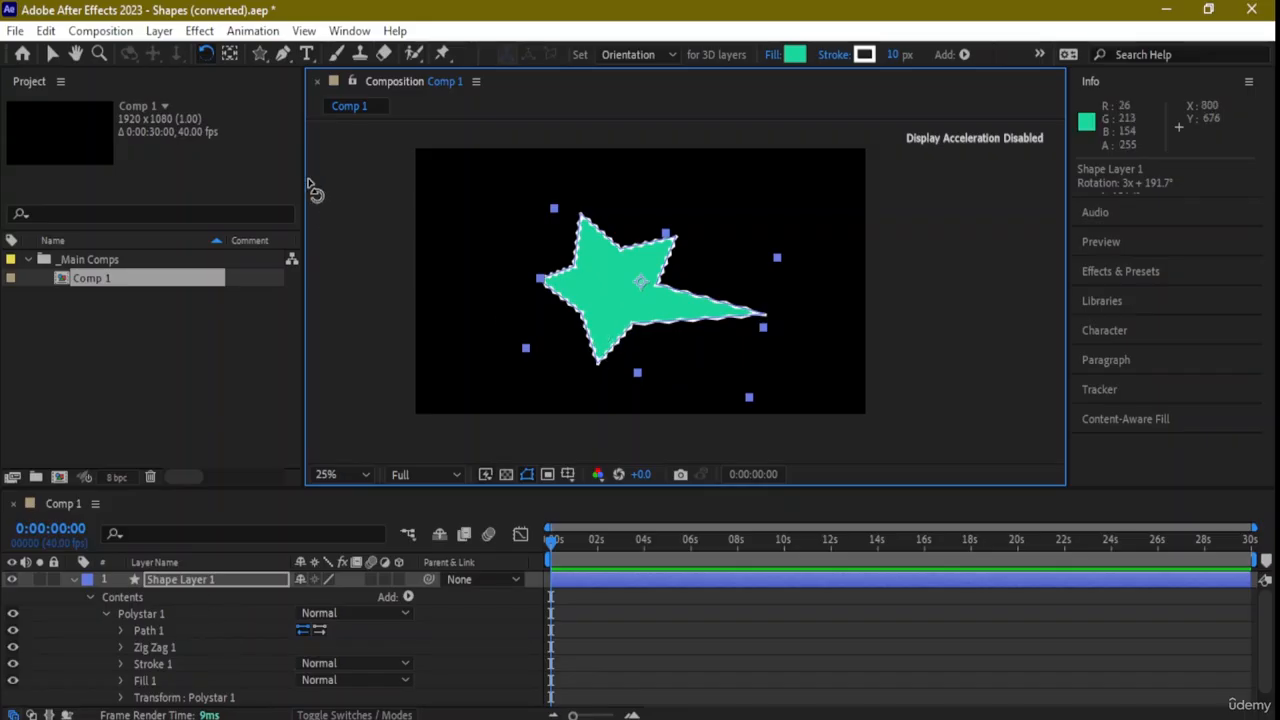
pyautogui.press('Delete')
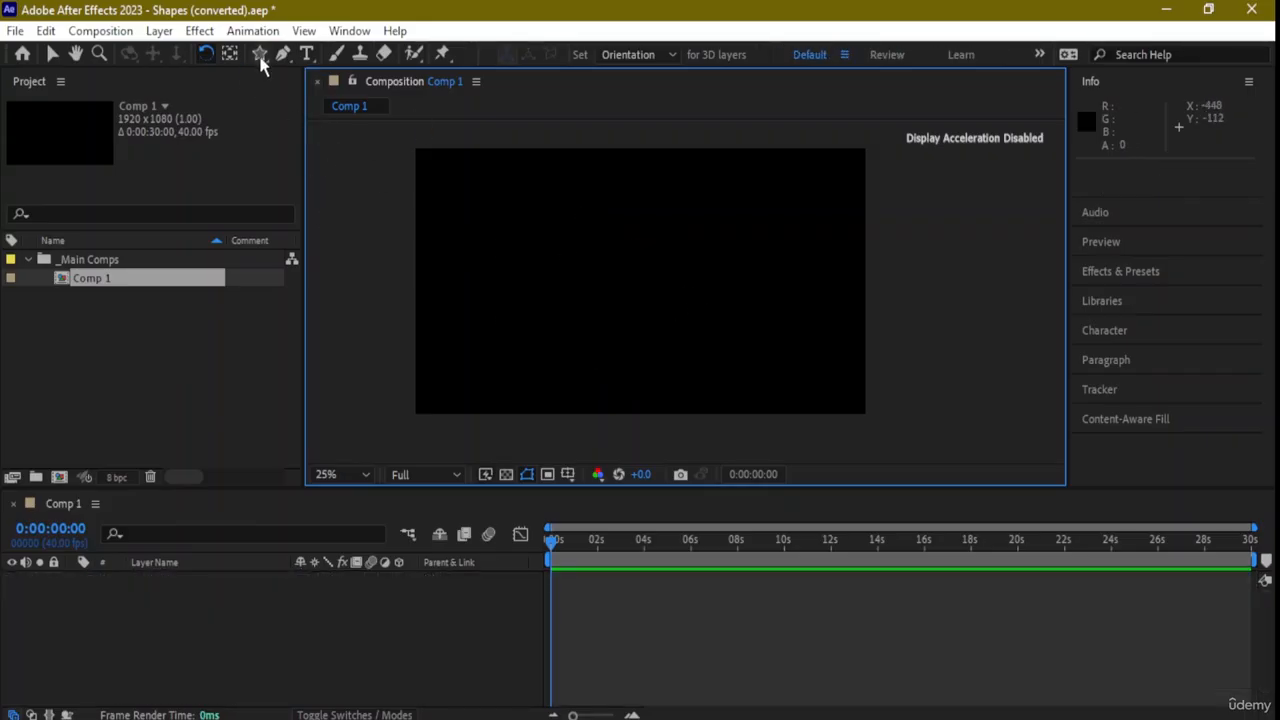
# Draw a rounded rectangle about 1016 by 500 px in the middle of the composition with the Rounded Rectangle tool.
pyautogui.click(260, 55)
pyautogui.click(258, 54)
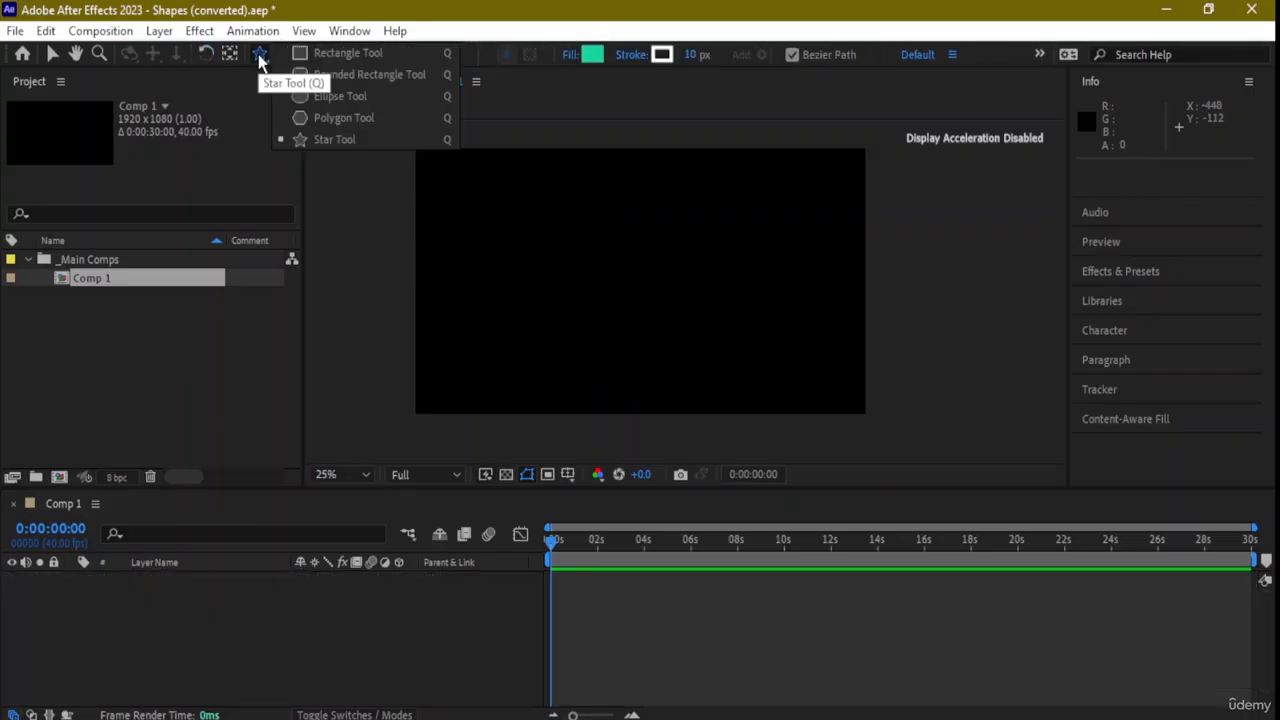
pyautogui.click(437, 75)
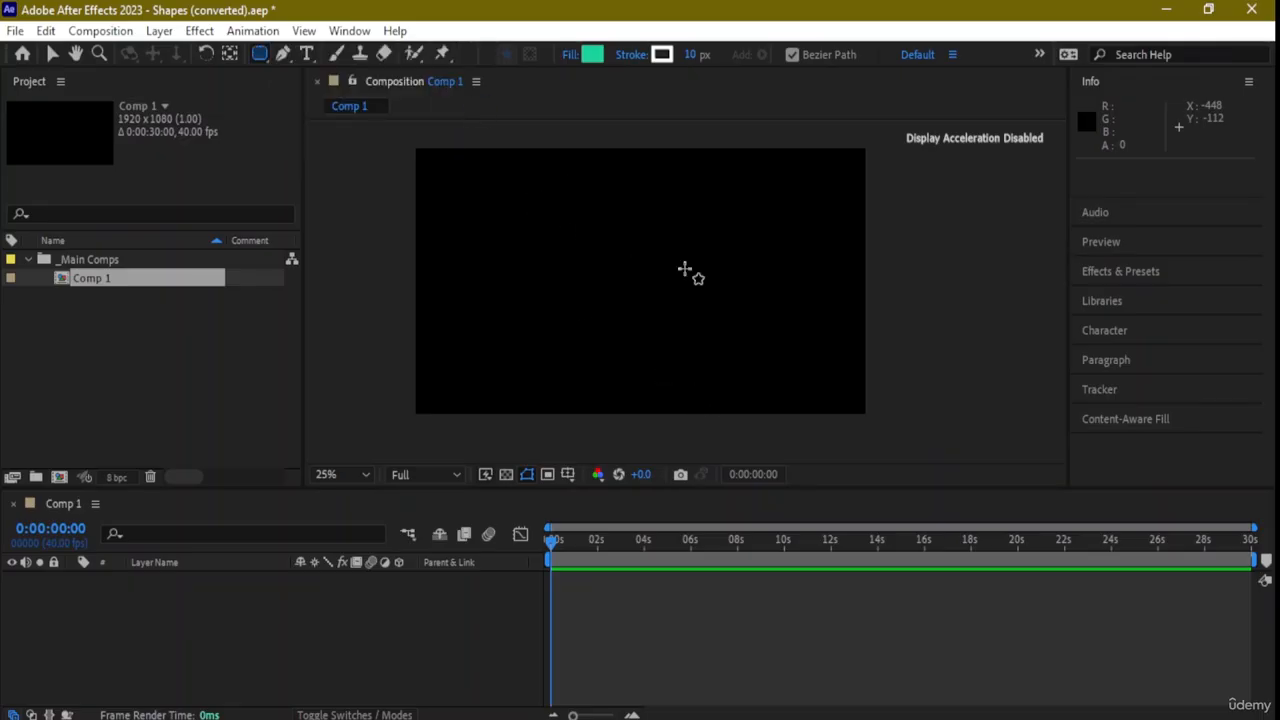
pyautogui.click(488, 243)
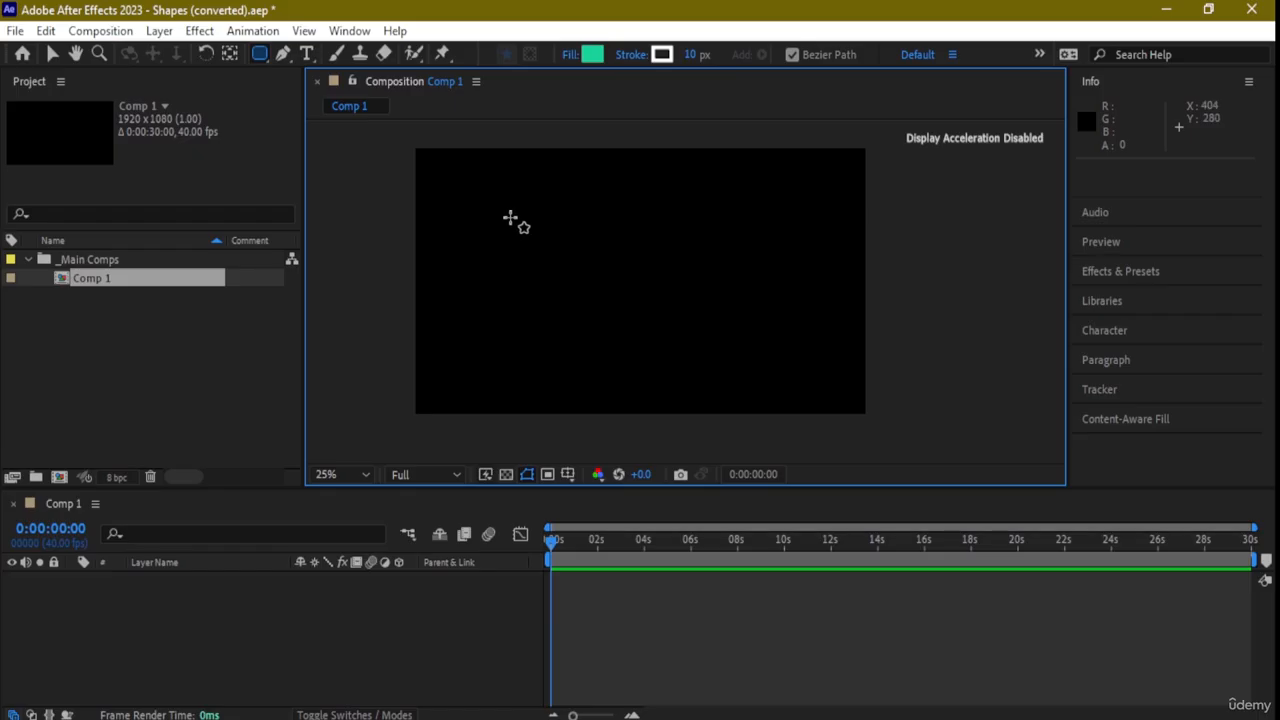
pyautogui.moveTo(521, 208); pyautogui.dragTo(760, 328)
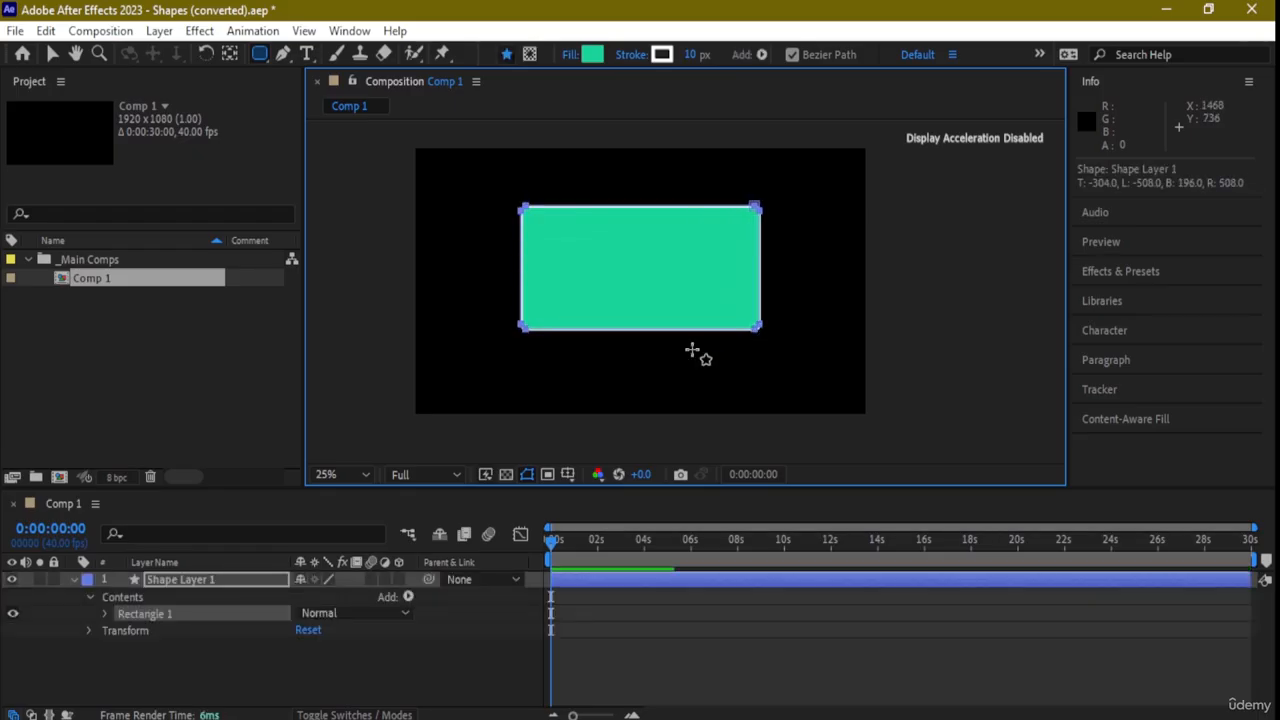
# Examine the rounded rectangle layer's path, contents and Transform properties in the timeline.
pyautogui.click(104, 616)
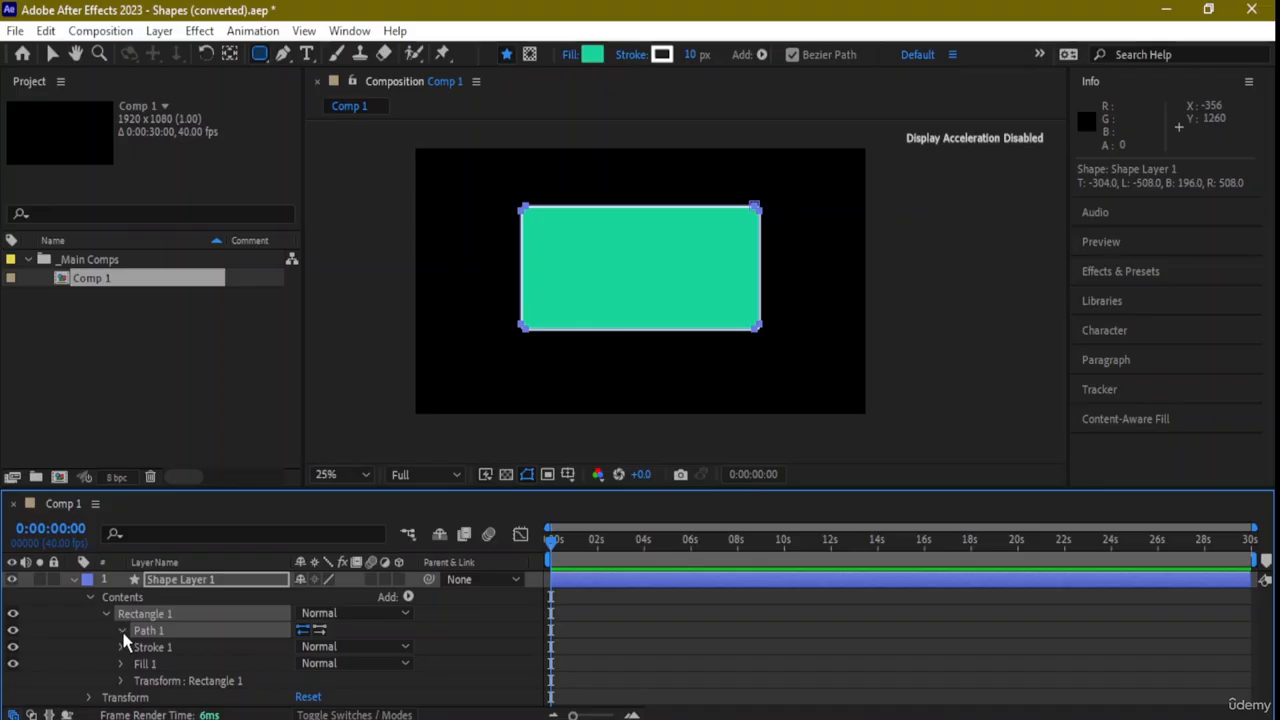
pyautogui.click(122, 631)
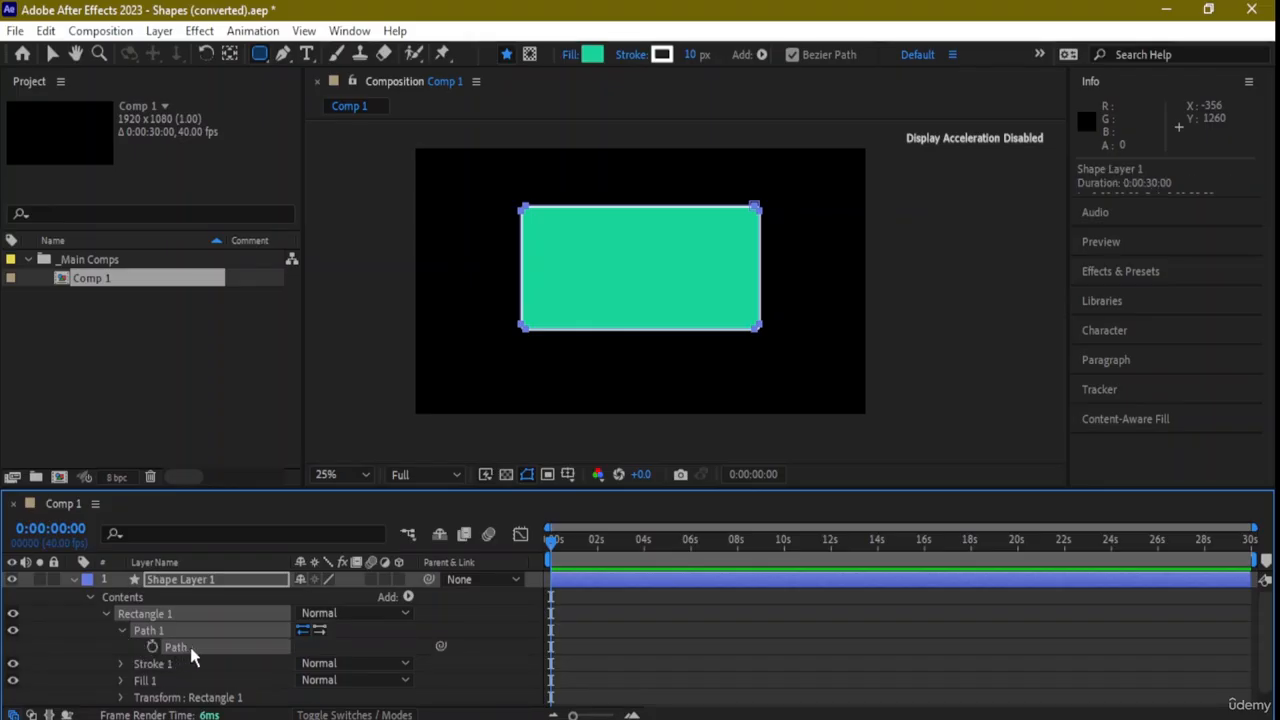
pyautogui.press('u')
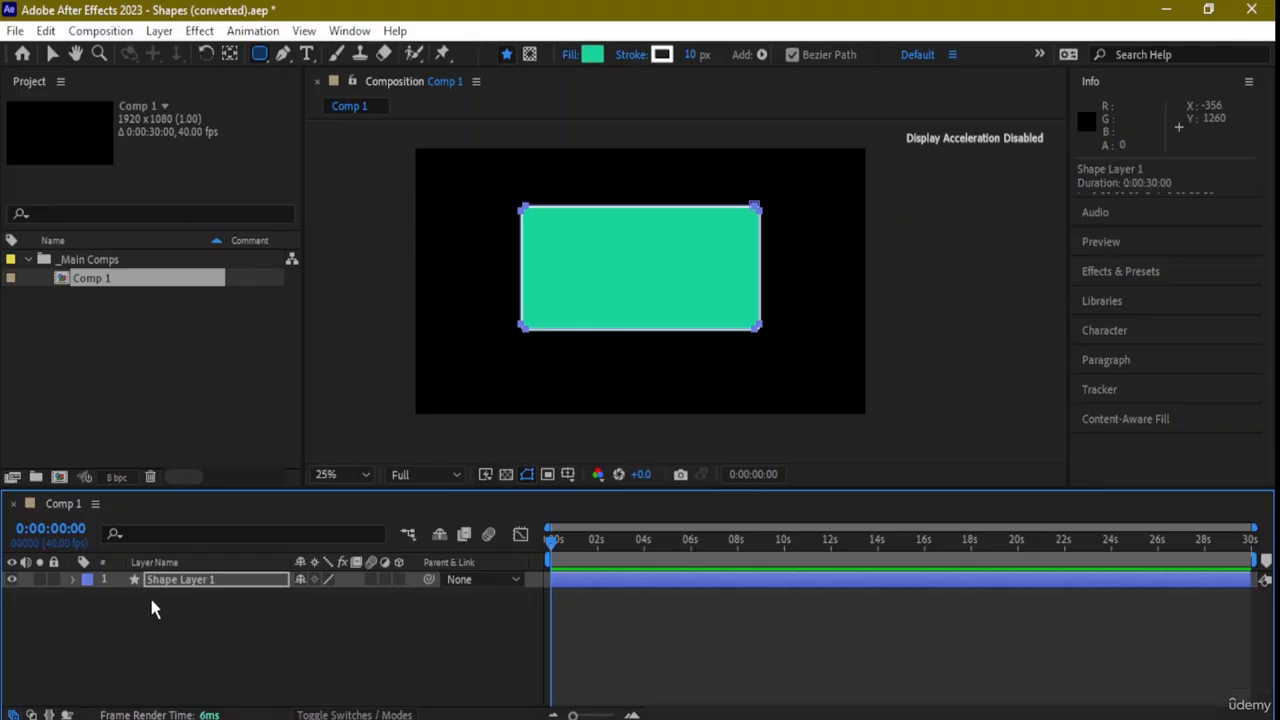
pyautogui.click(73, 579)
pyautogui.click(88, 612)
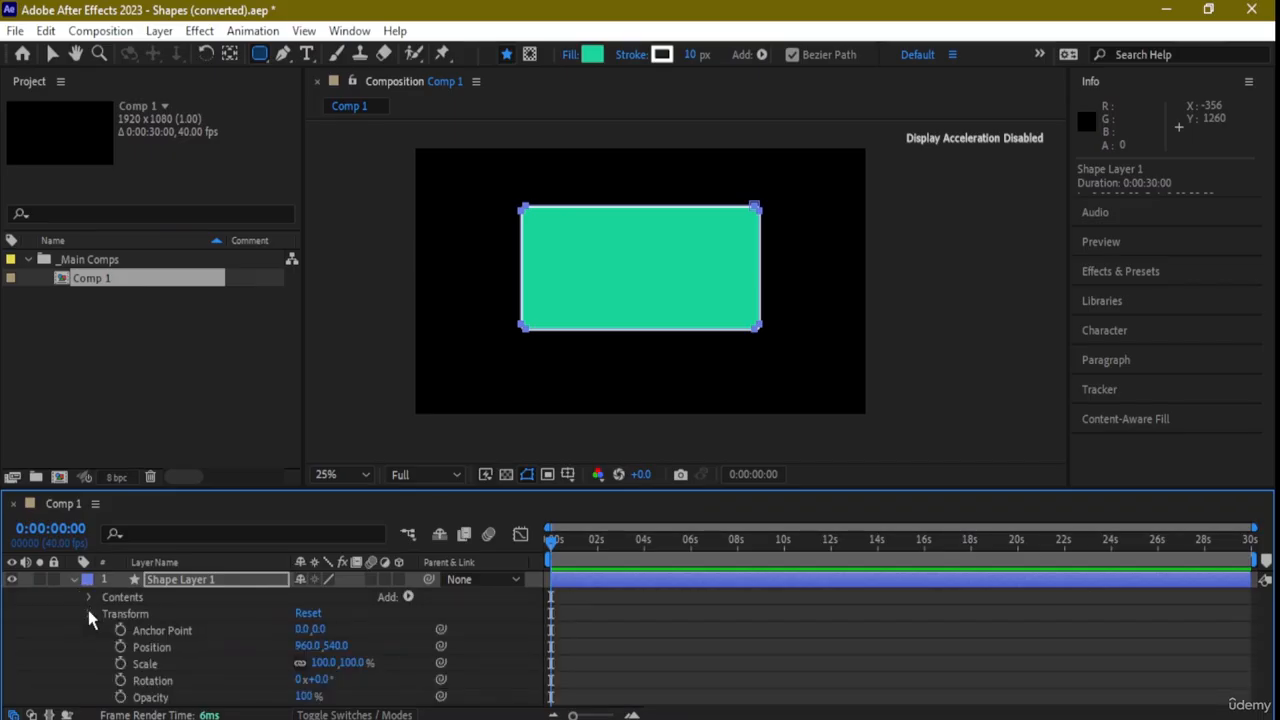
pyautogui.click(88, 614)
pyautogui.click(89, 598)
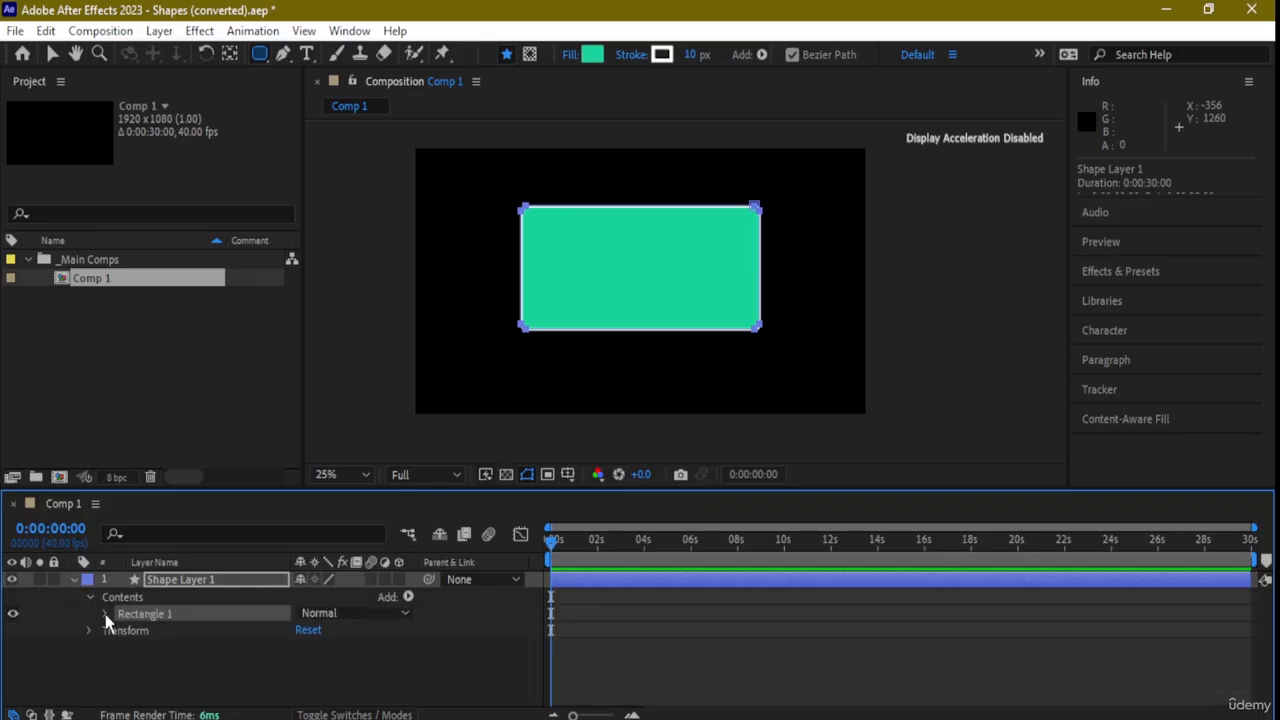
pyautogui.click(105, 614)
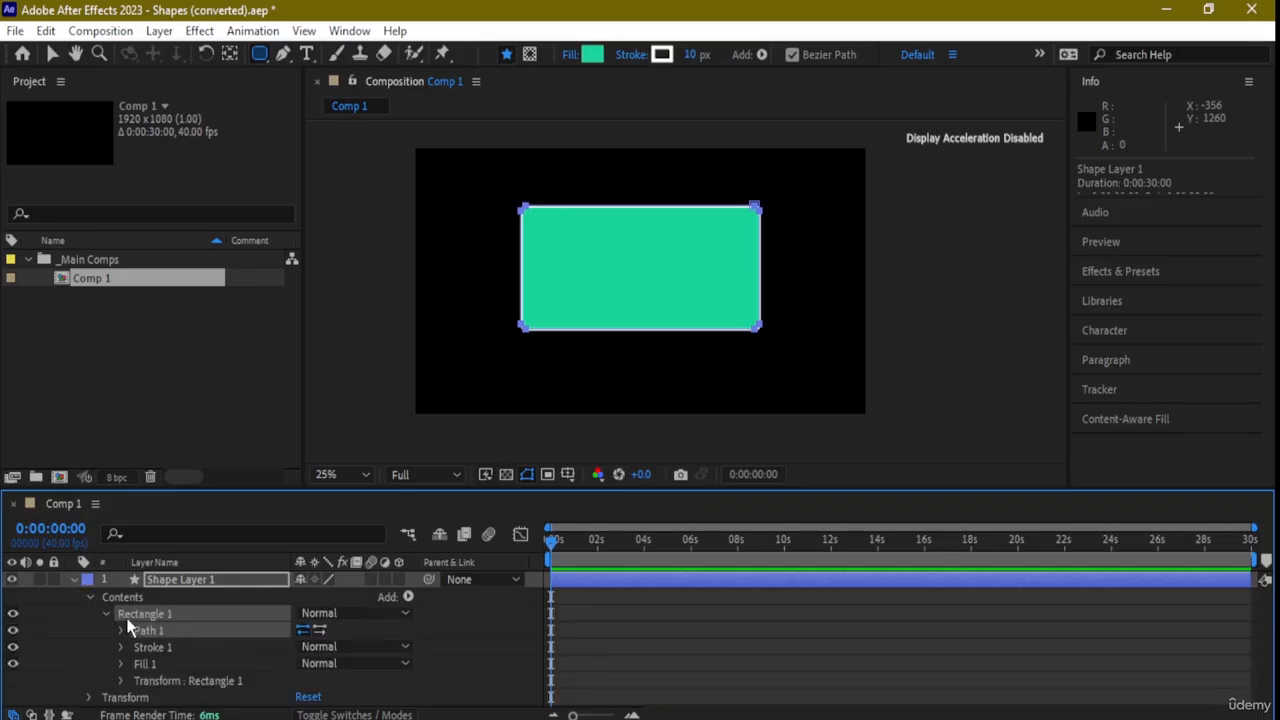
# Draw a small rounded rectangle about 39 by 48 px inside the lower-left corner of the large rounded rectangle.
pyautogui.click(120, 681)
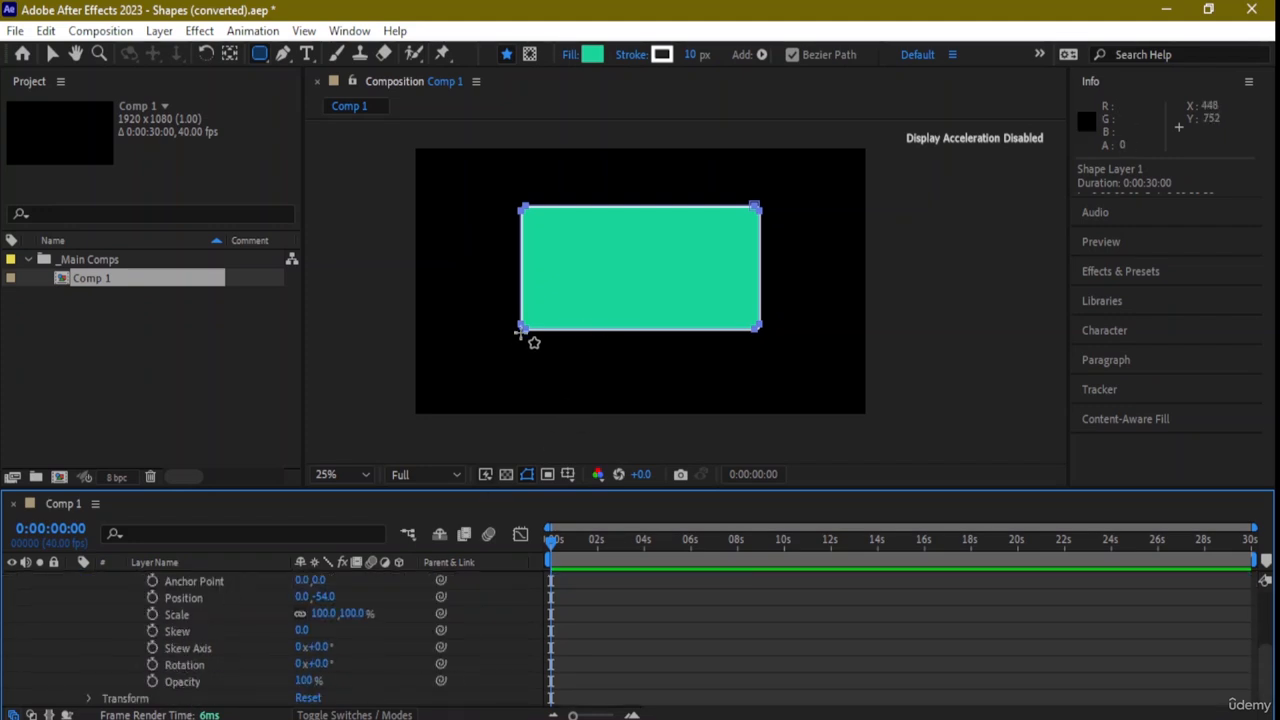
pyautogui.scroll(1, 532, 336)
pyautogui.scroll(1, 536, 338)
pyautogui.moveTo(537, 331); pyautogui.dragTo(574, 284)
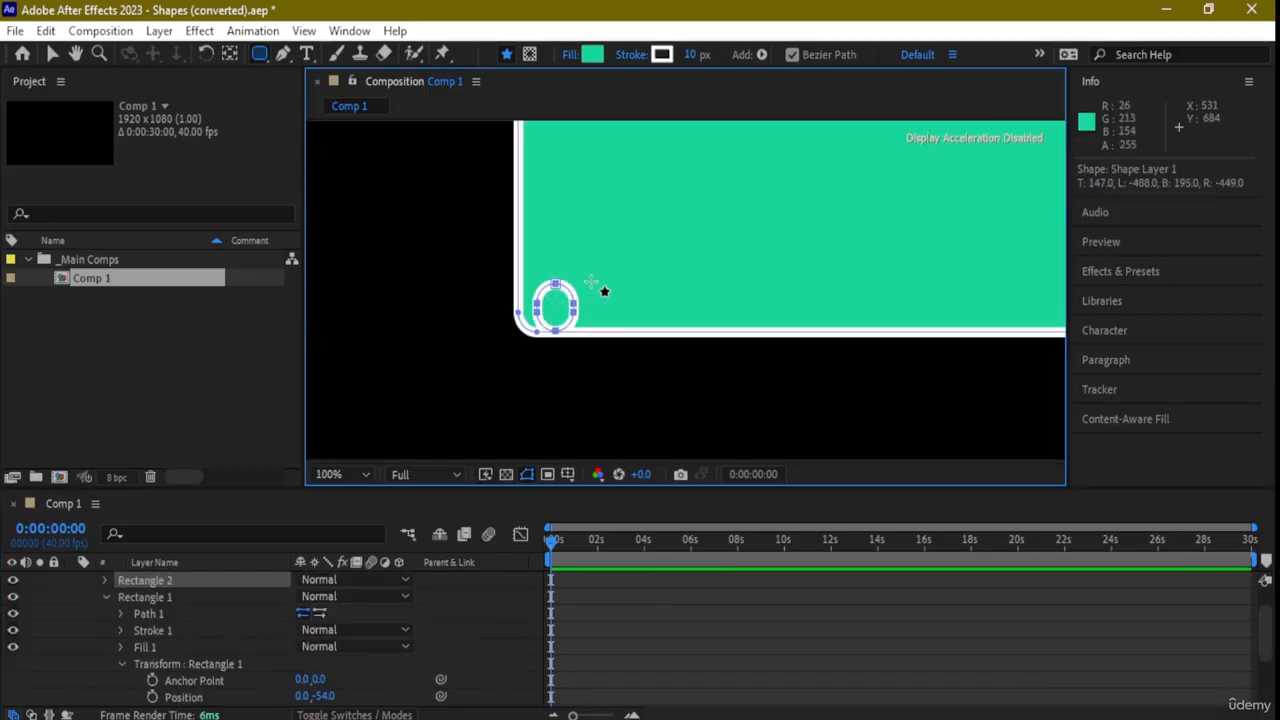
pyautogui.scroll(1, 607, 255)
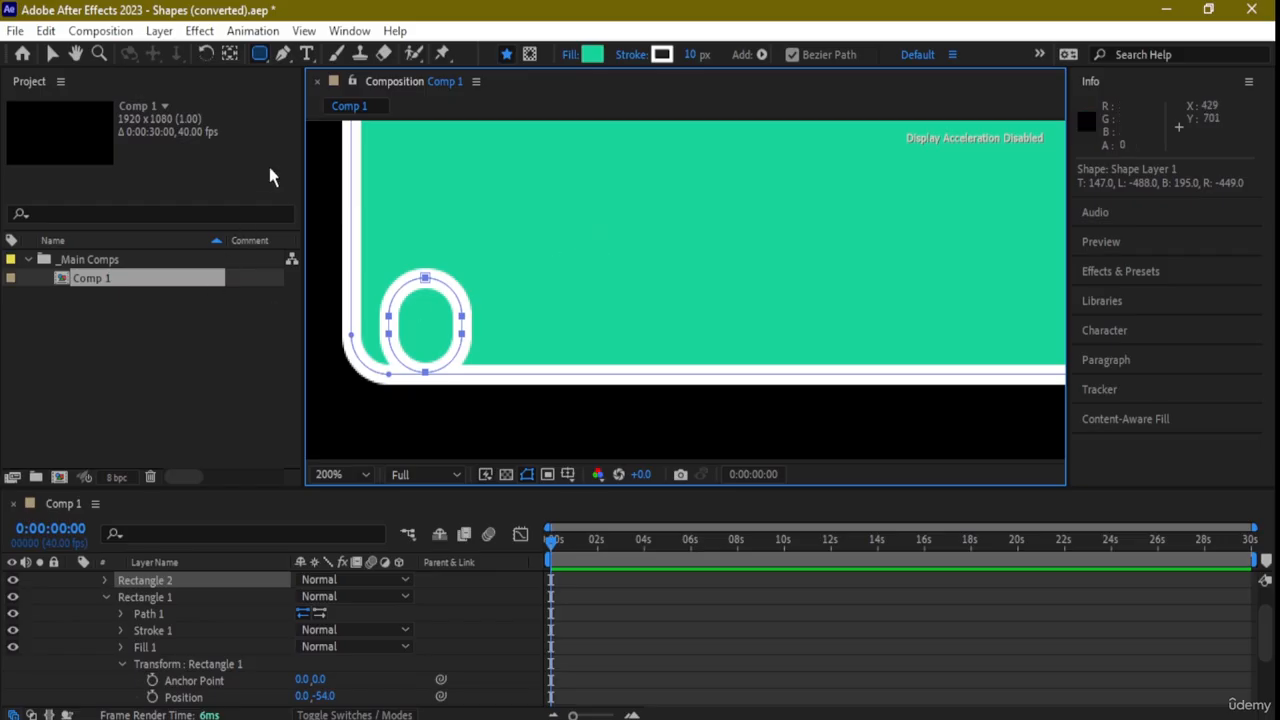
# Scale the large rounded rectangle by its lower-left corner with the Selection tool, making it narrower and taller.
pyautogui.click(52, 54)
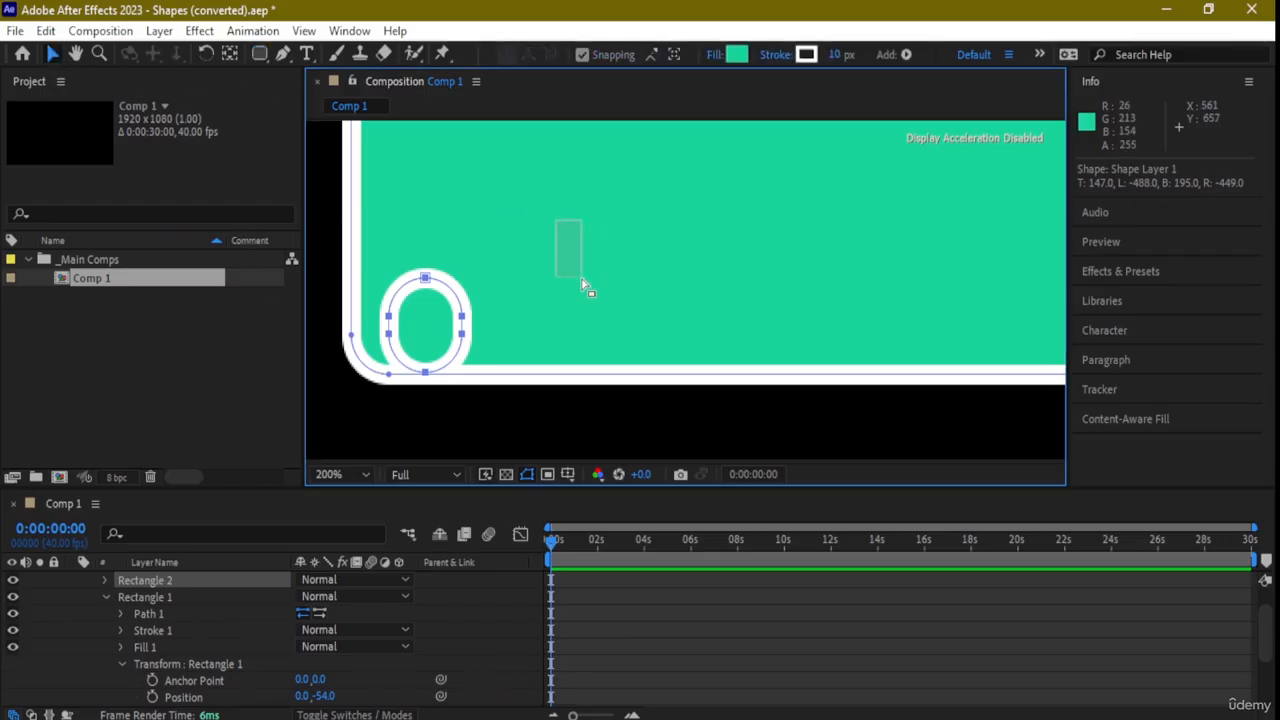
pyautogui.click(350, 362)
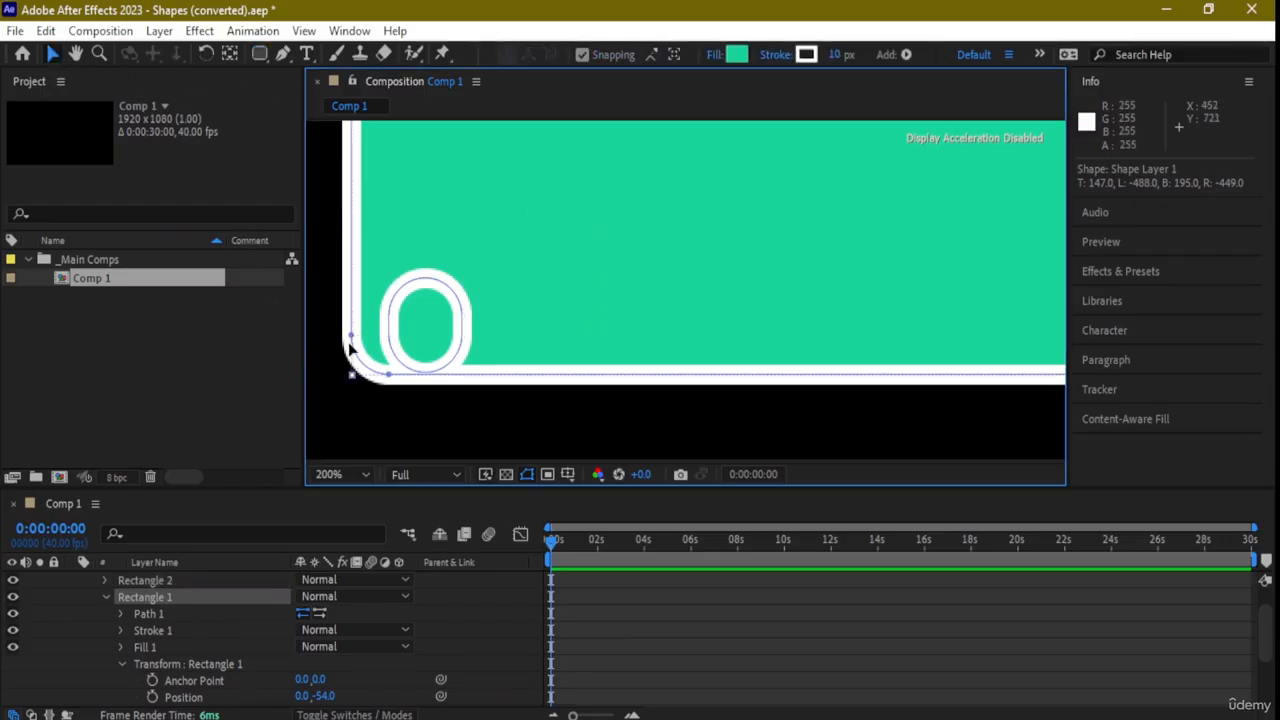
pyautogui.moveTo(351, 374); pyautogui.dragTo(437, 275)
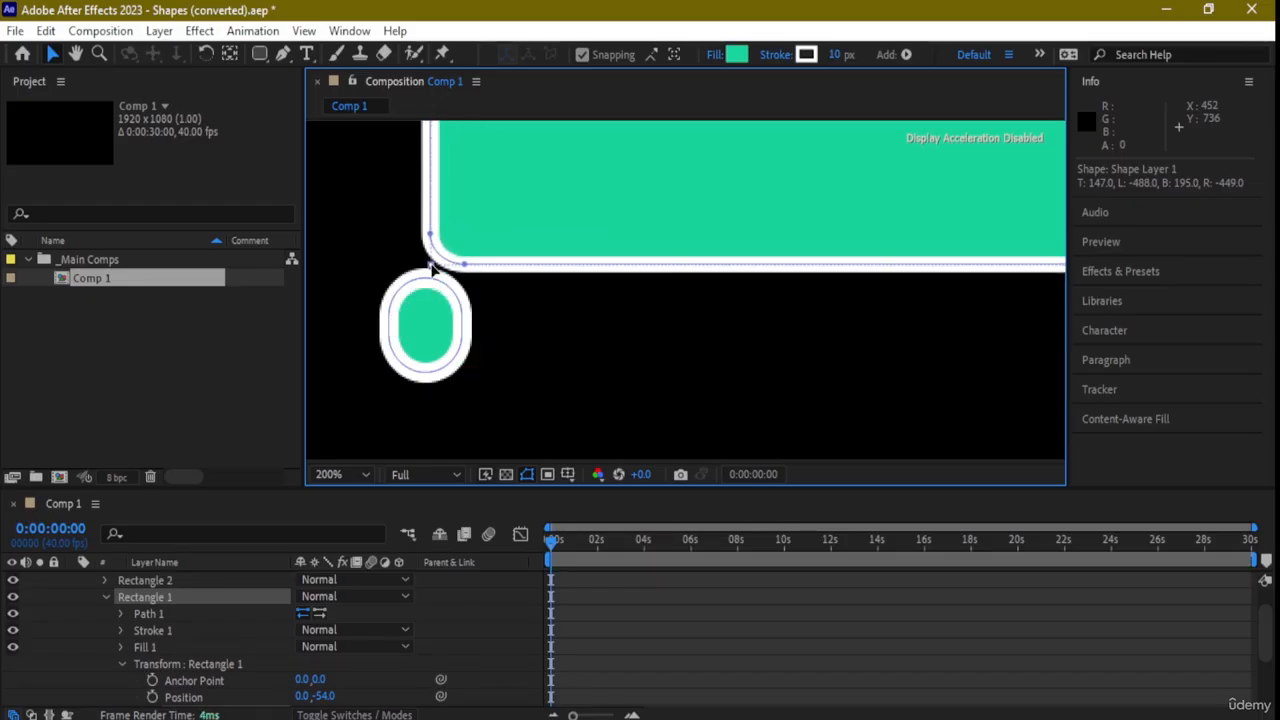
pyautogui.scroll(-3, 450, 265)
pyautogui.scroll(1, 660, 295)
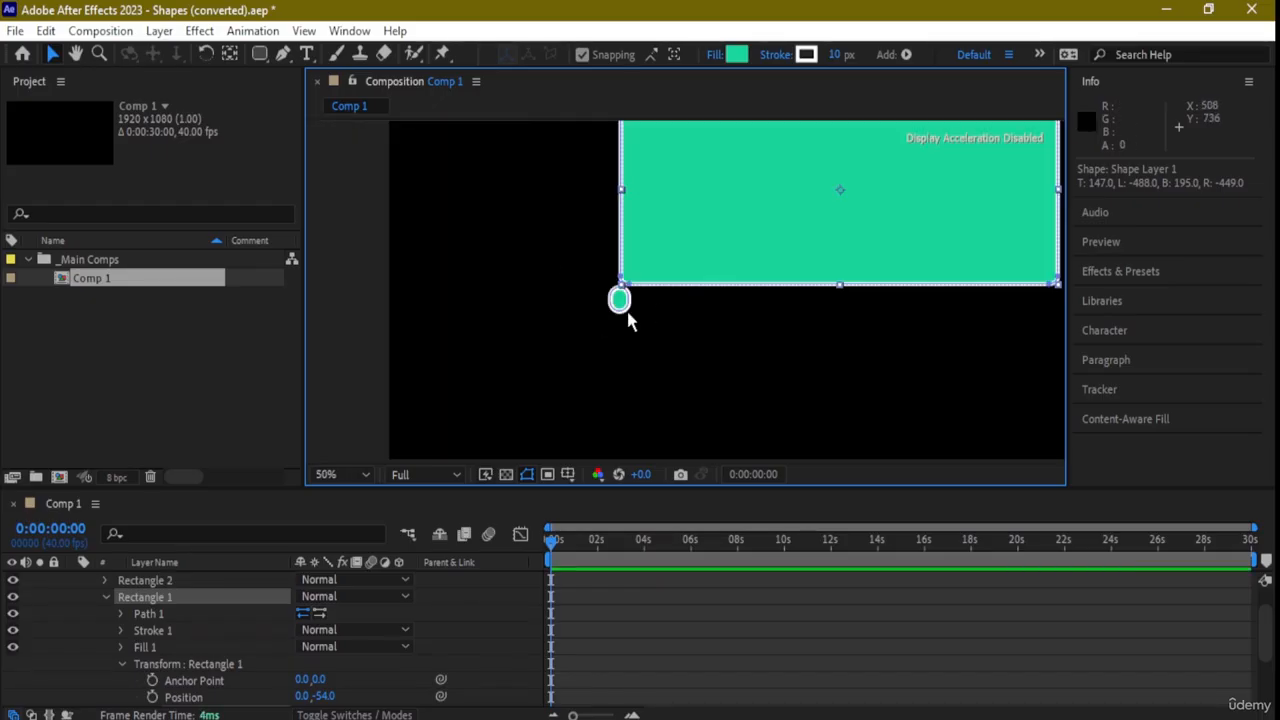
pyautogui.moveTo(632, 302); pyautogui.dragTo(733, 357)
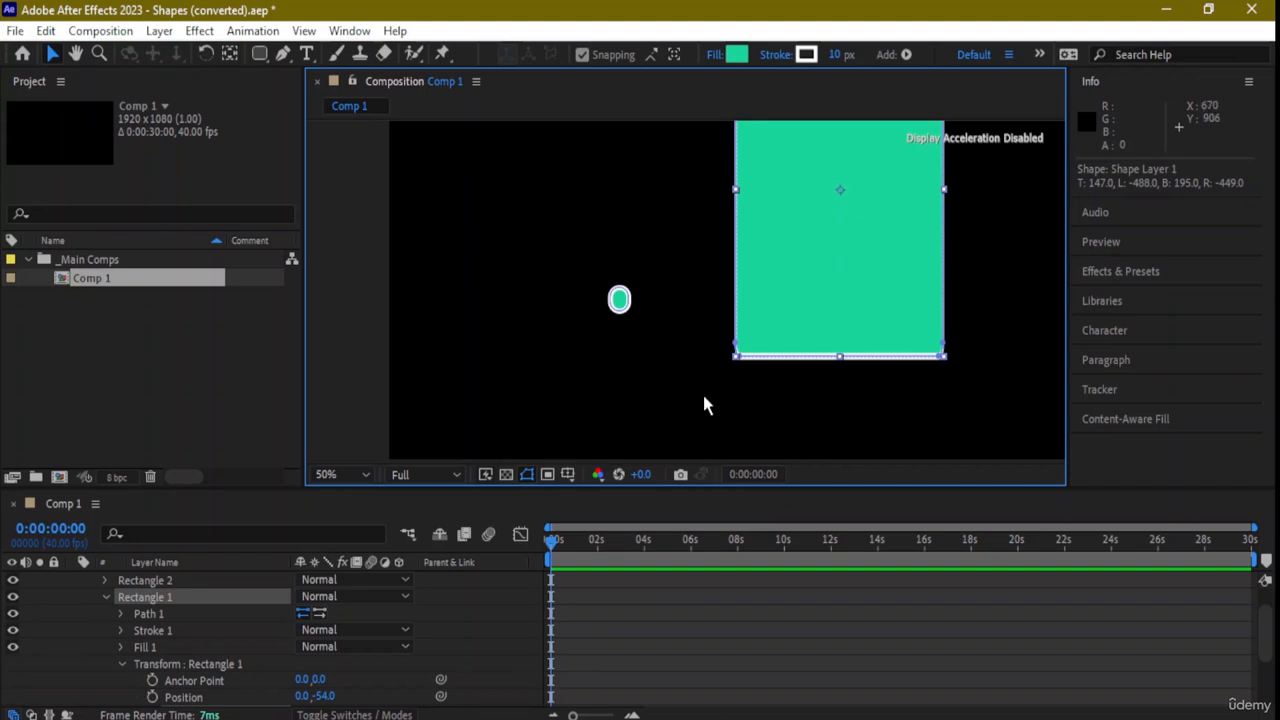
pyautogui.click(383, 648)
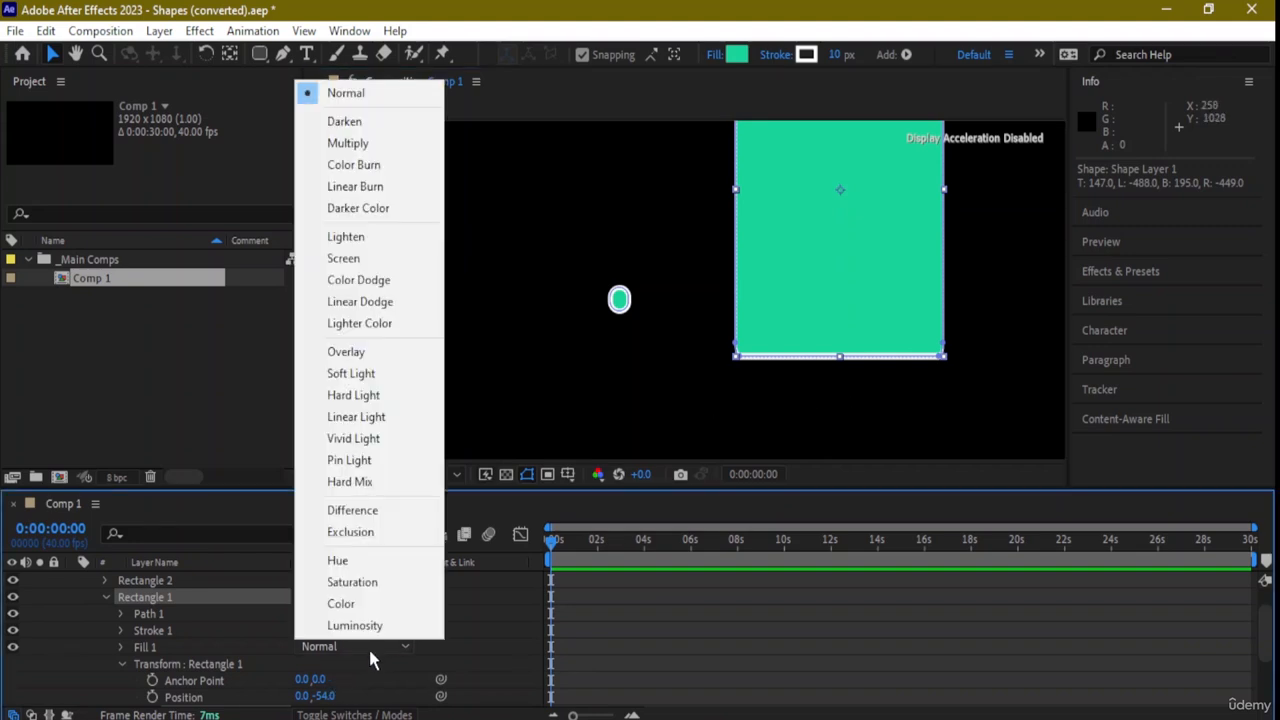
pyautogui.click(422, 620)
pyautogui.click(423, 620)
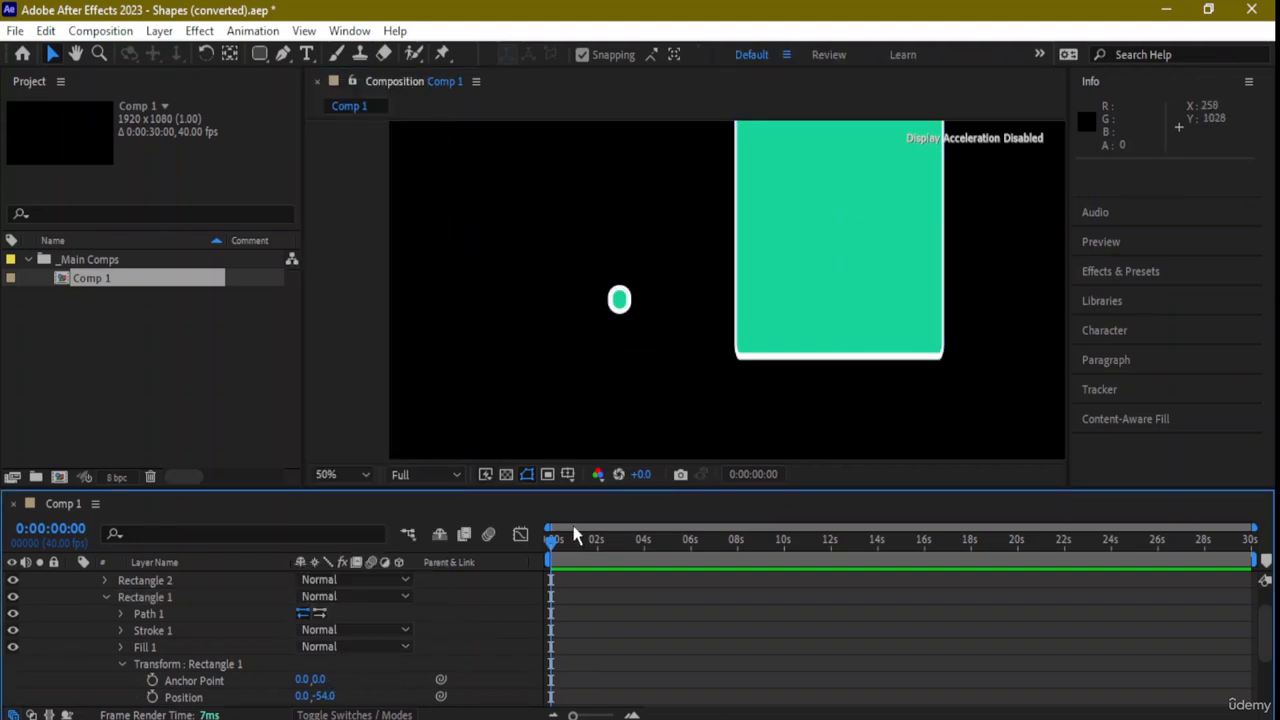
# Delete the shape layer that contains the large and small rounded rectangles.
pyautogui.scroll(2, 766, 366)
pyautogui.scroll(-4, 611, 346)
pyautogui.moveTo(836, 287)
pyautogui.mouseDown()
pyautogui.moveTo(786, 286)
pyautogui.moveTo(766, 260)
pyautogui.mouseUp()
pyautogui.click(688, 251)
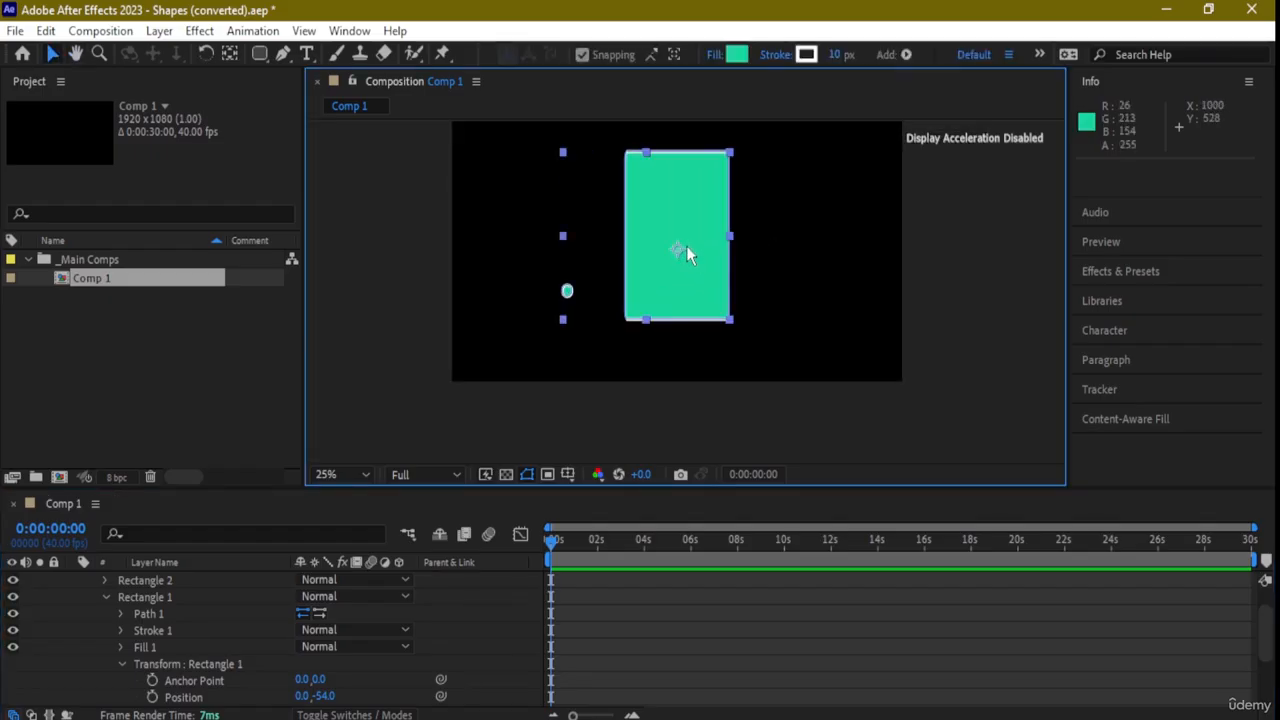
pyautogui.press('Delete')
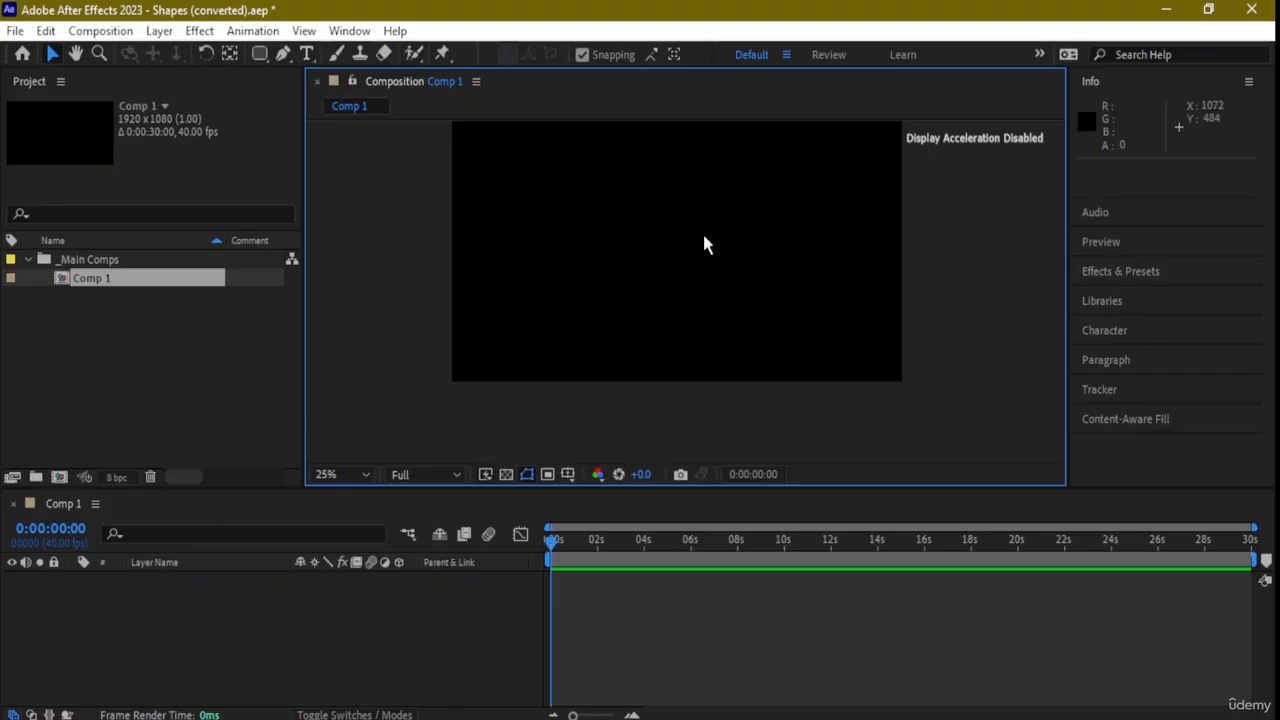
# Activate the Rectangle tool.
pyautogui.moveTo(258, 55); pyautogui.dragTo(365, 58)
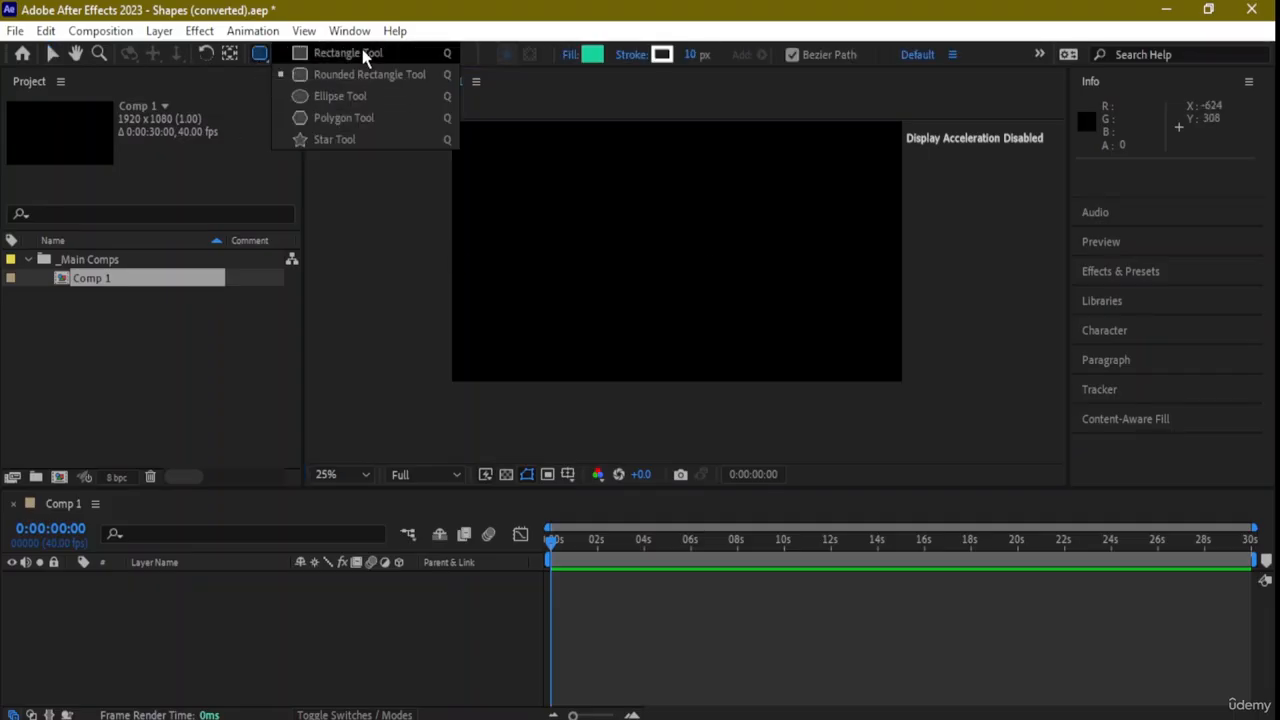